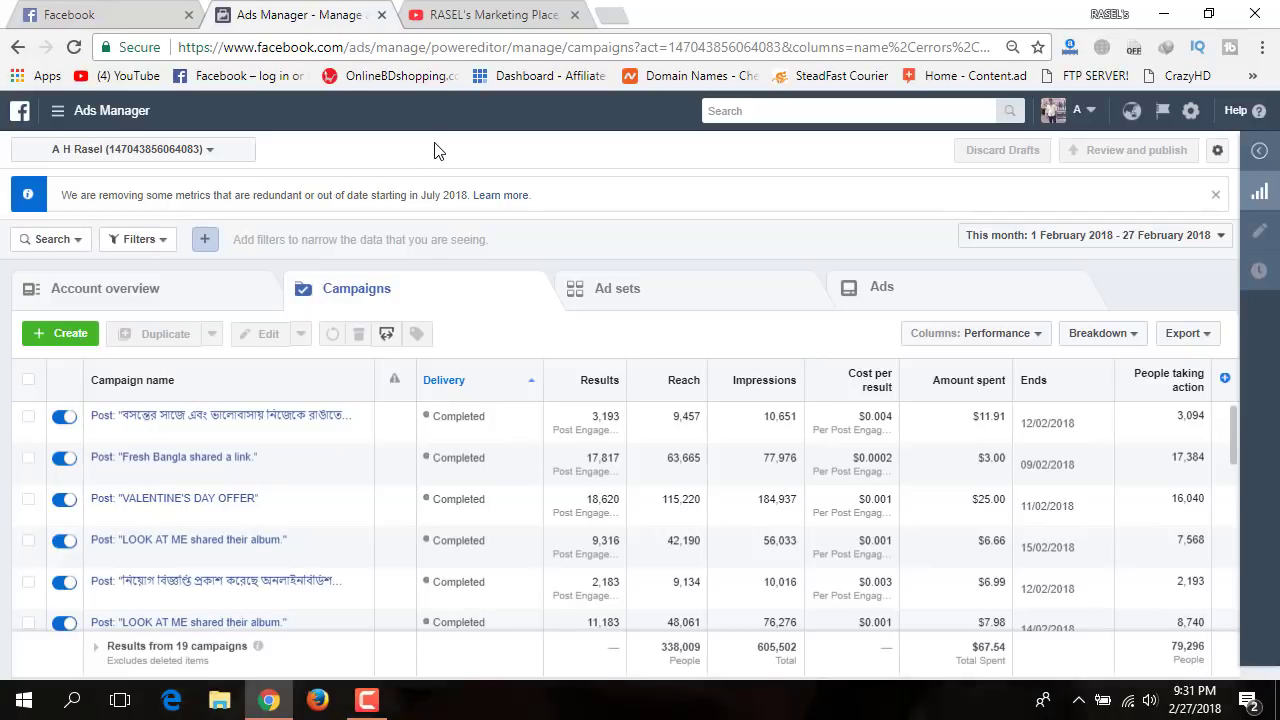
Open the RASEL's Marketing Place page from the expanded Facebook shortcuts to view it
click(91, 8)
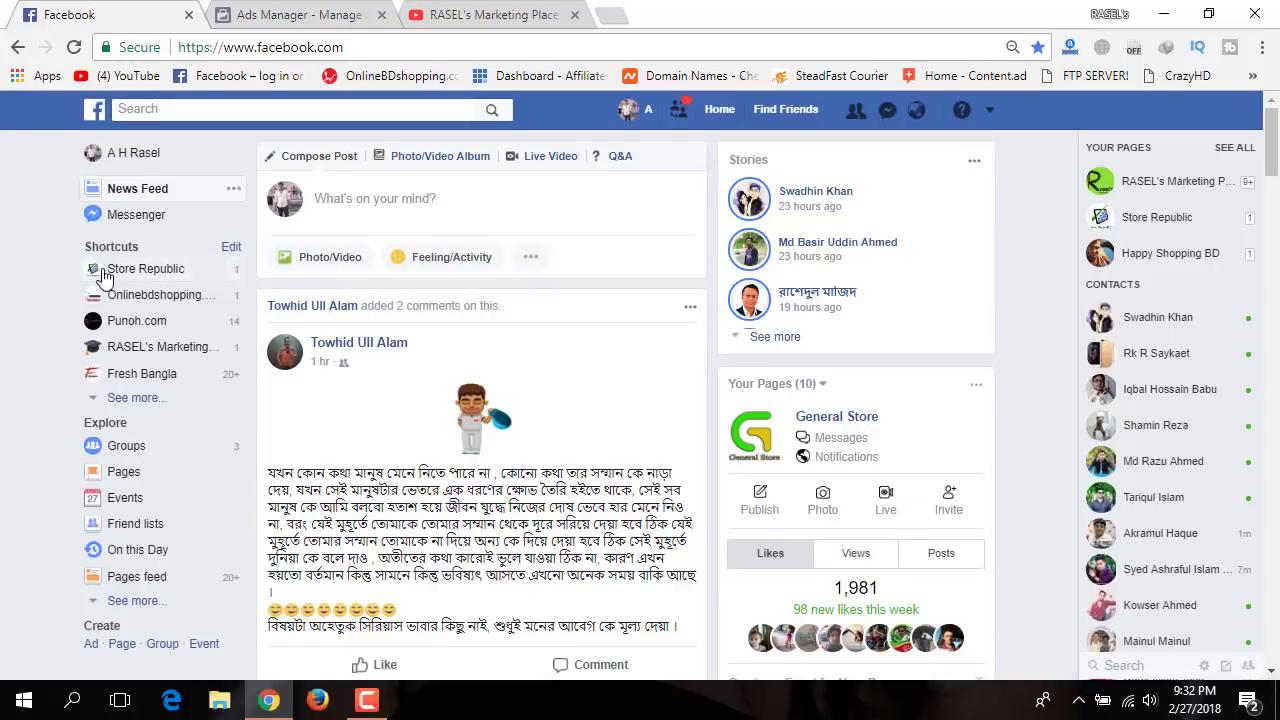
click(137, 398)
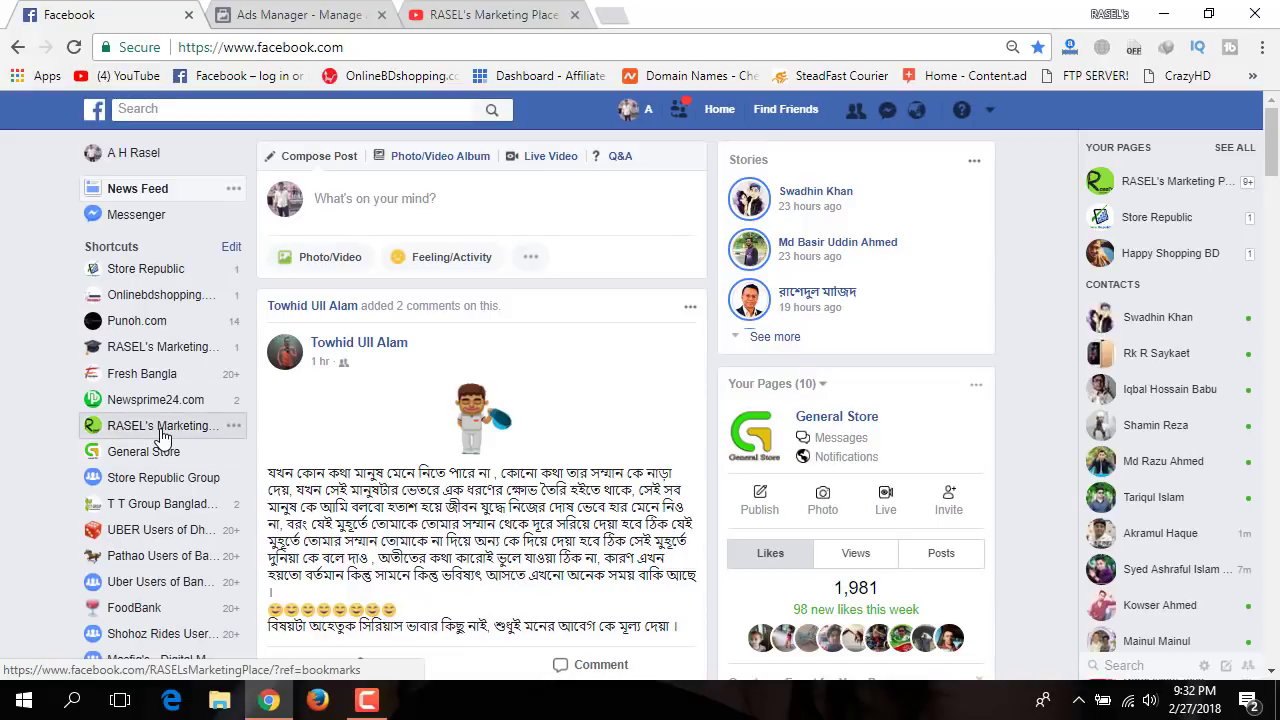
click(163, 432)
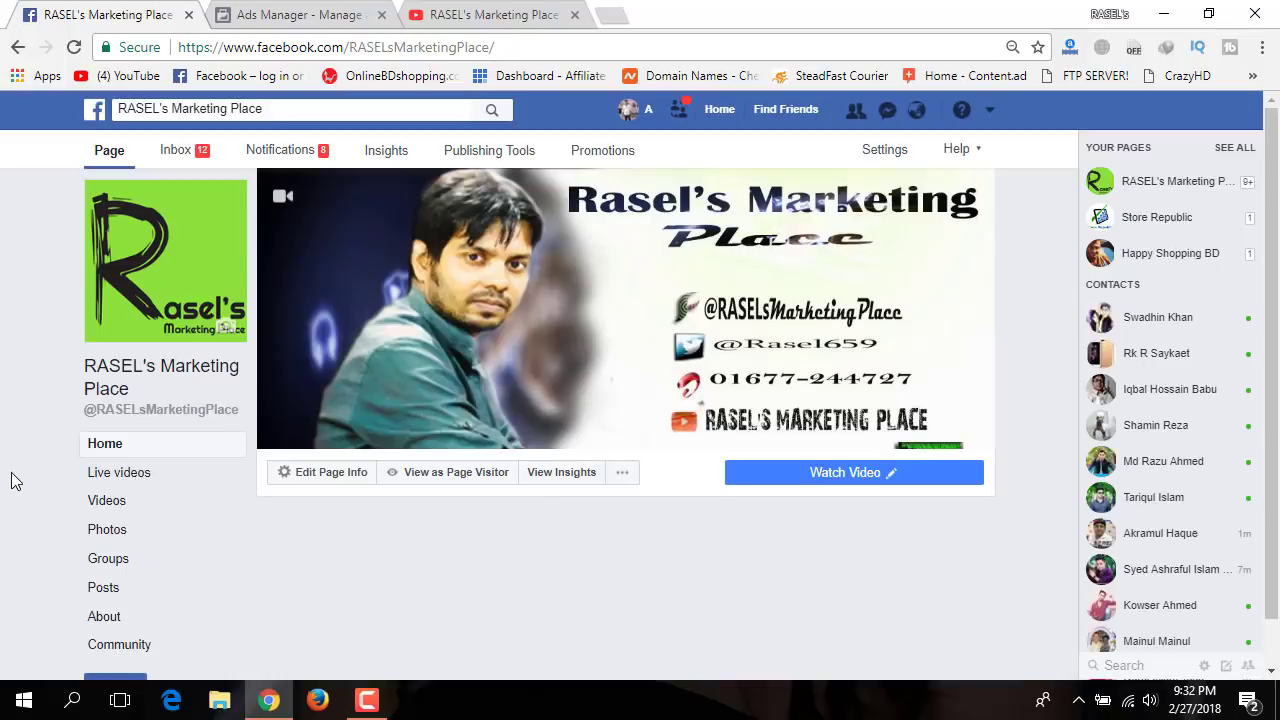
Return to Ads Manager and switch to the ad account listed under General Stores
click(249, 18)
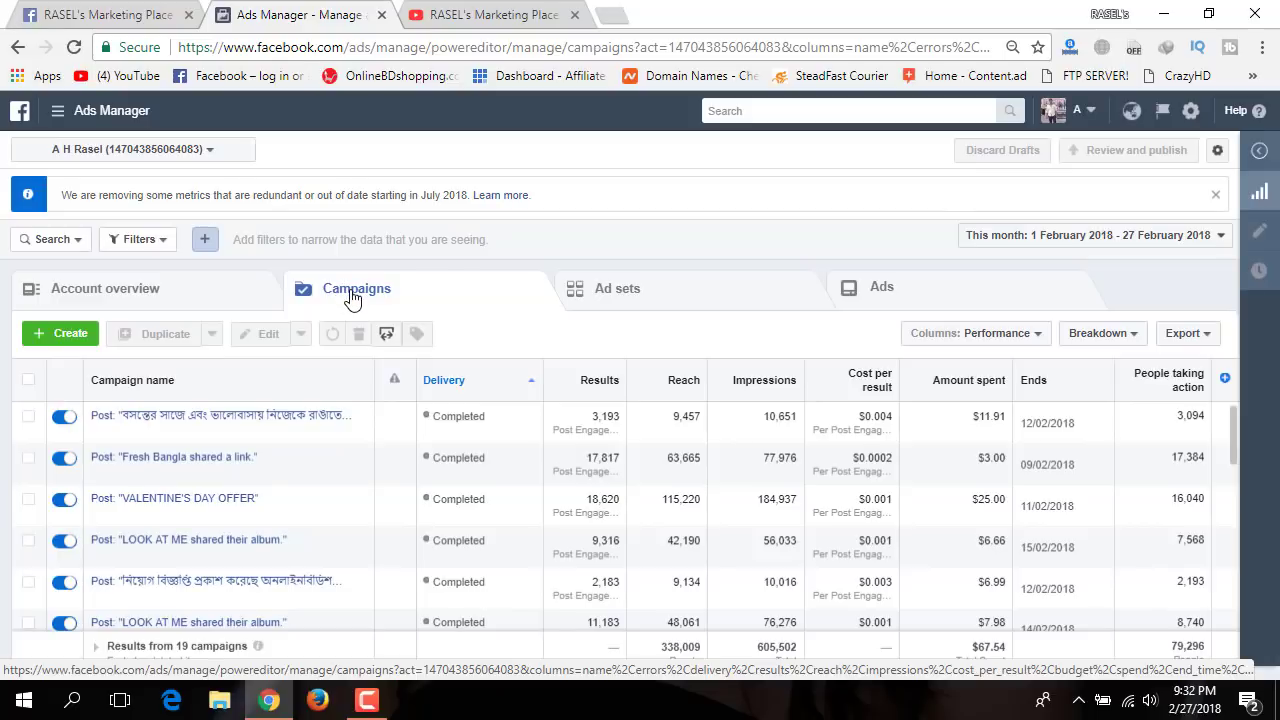
click(227, 152)
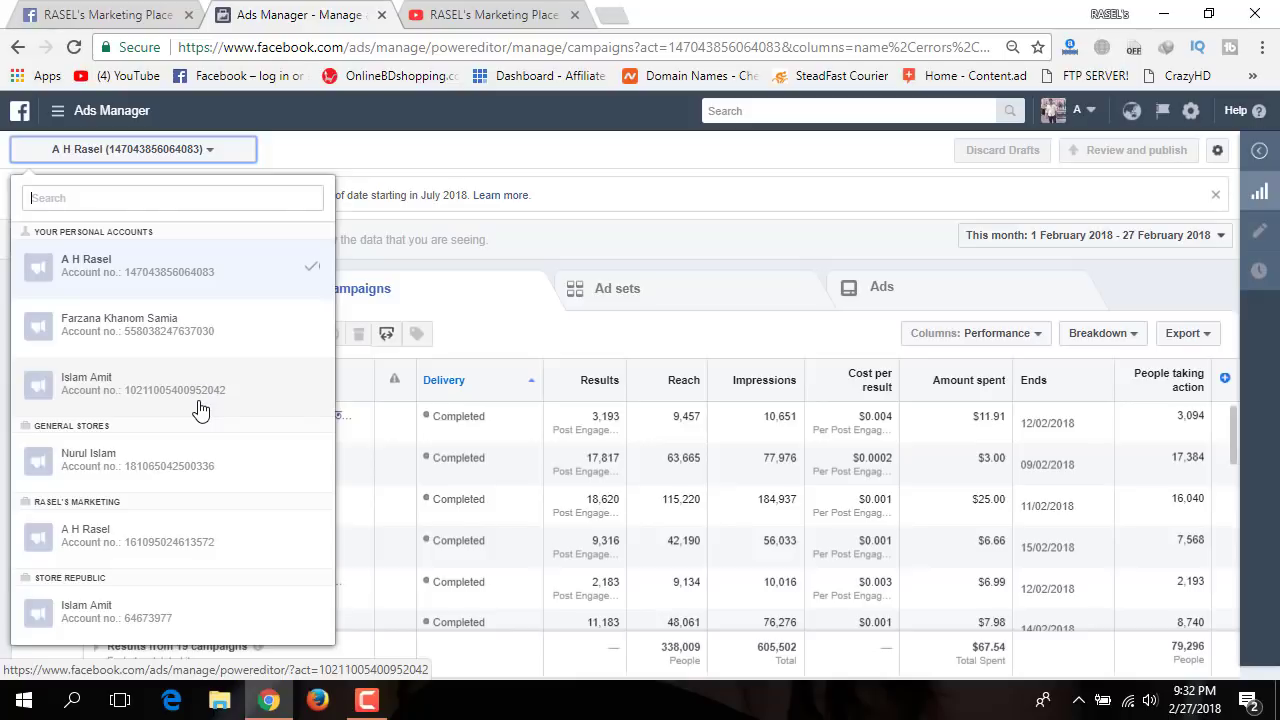
click(175, 468)
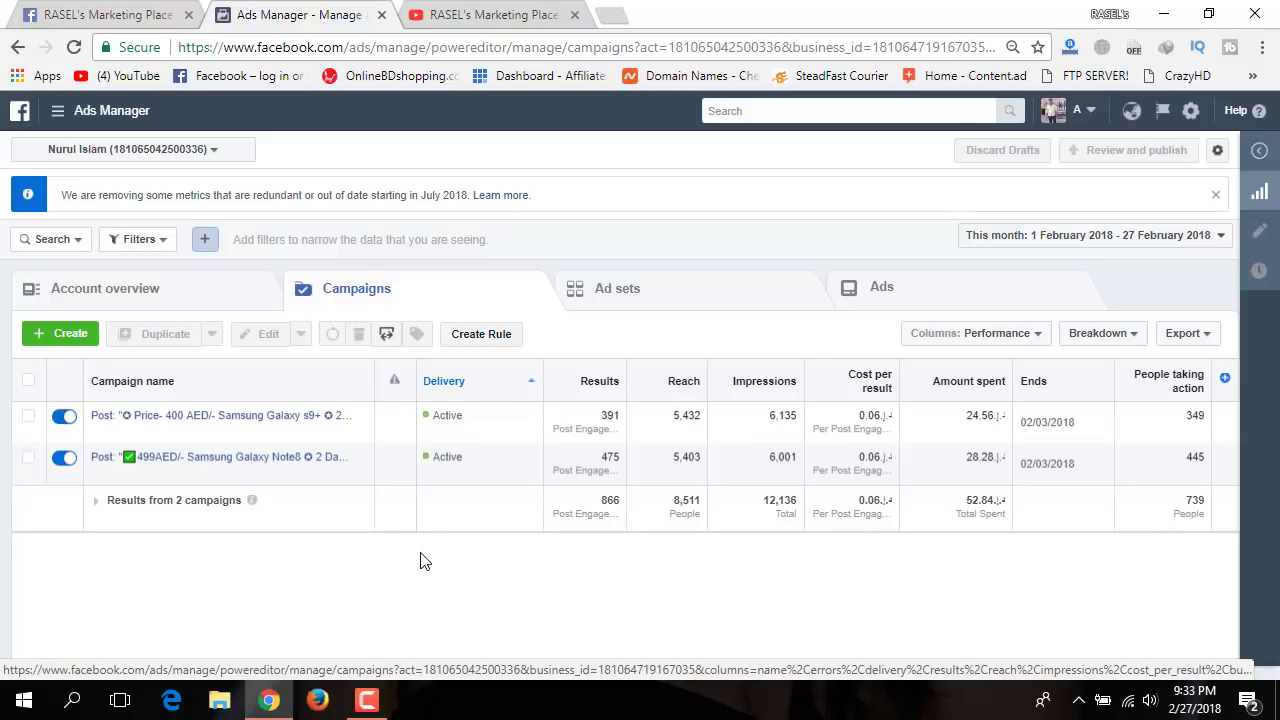
click(58, 112)
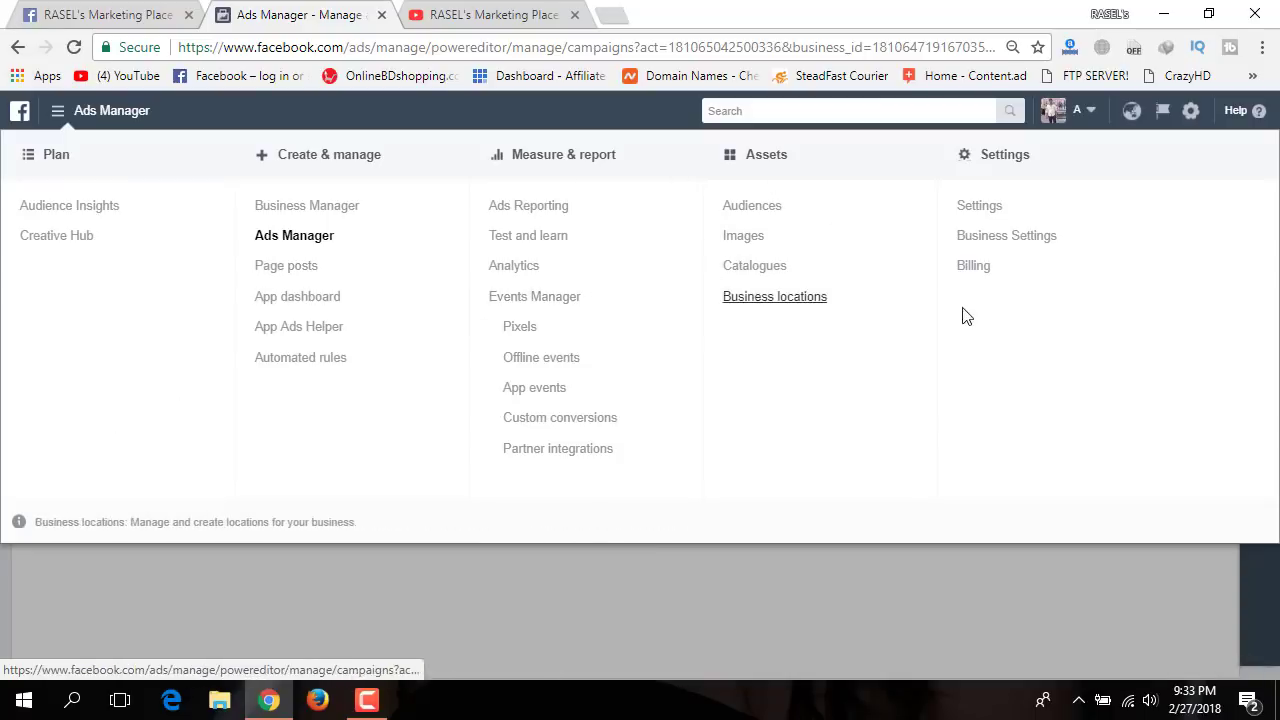
click(925, 559)
click(110, 14)
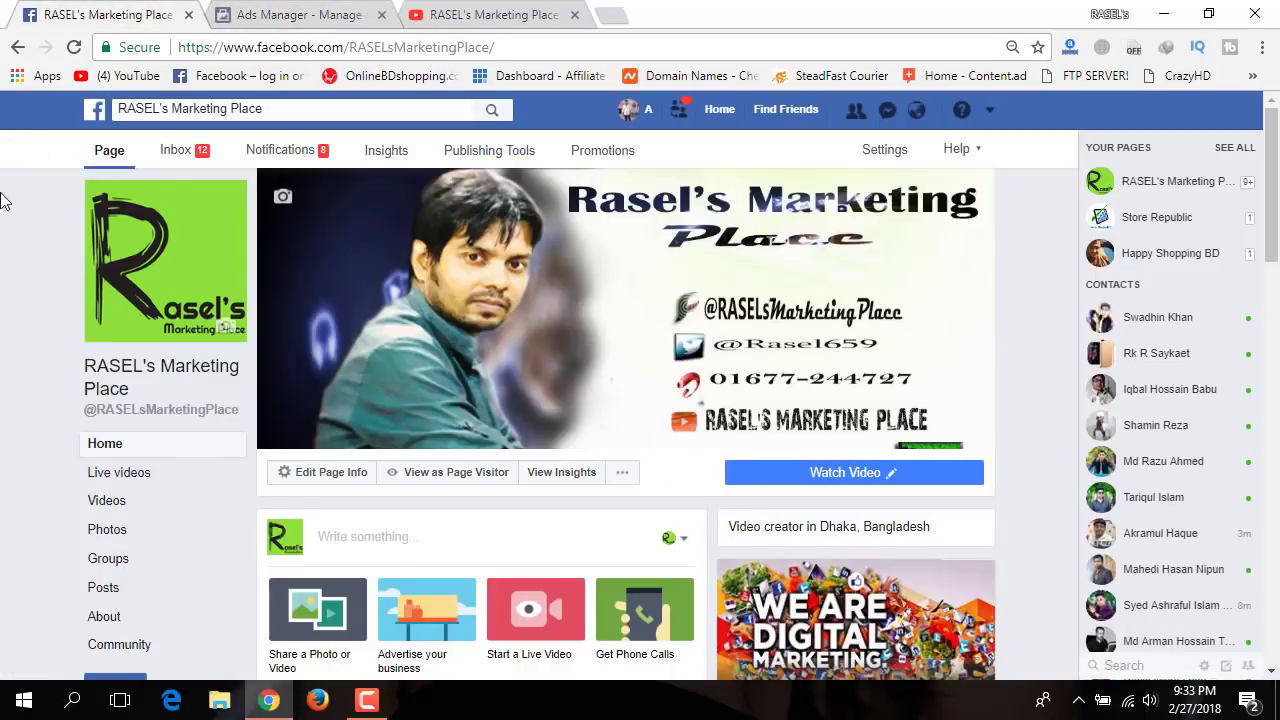
click(283, 12)
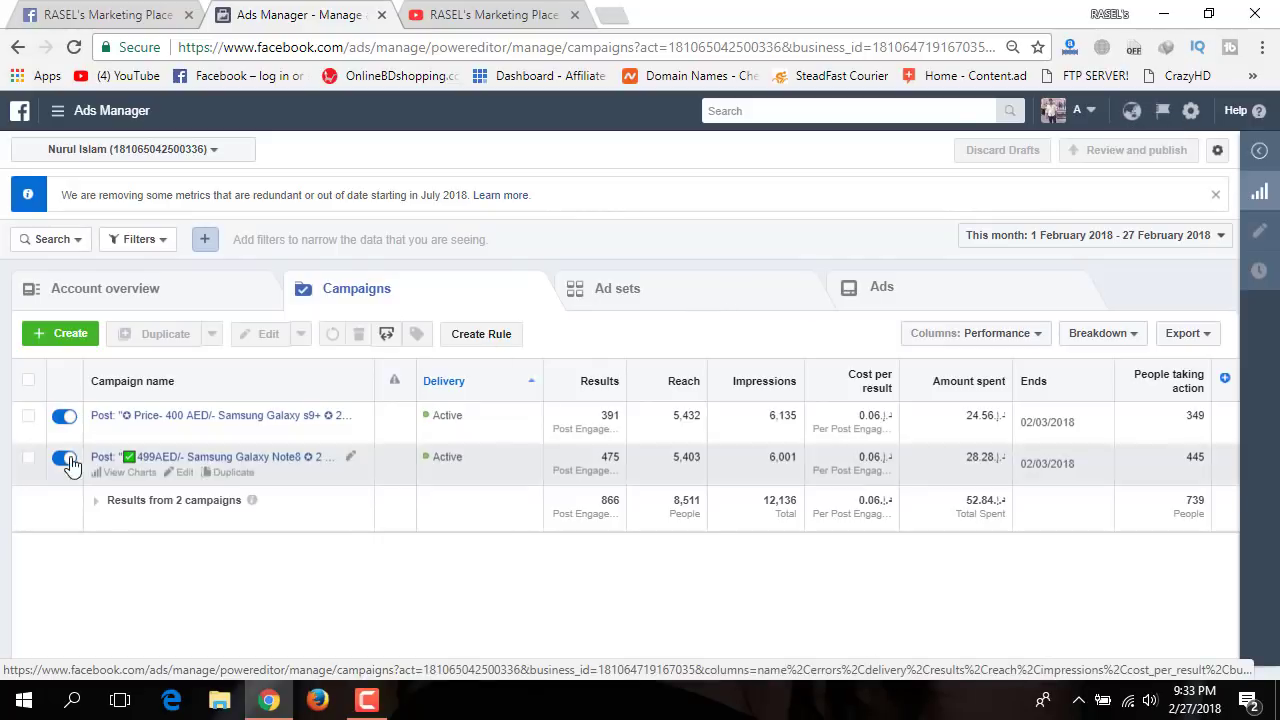
Start a new advertising campaign using Guided Creation for complete campaigns
click(48, 338)
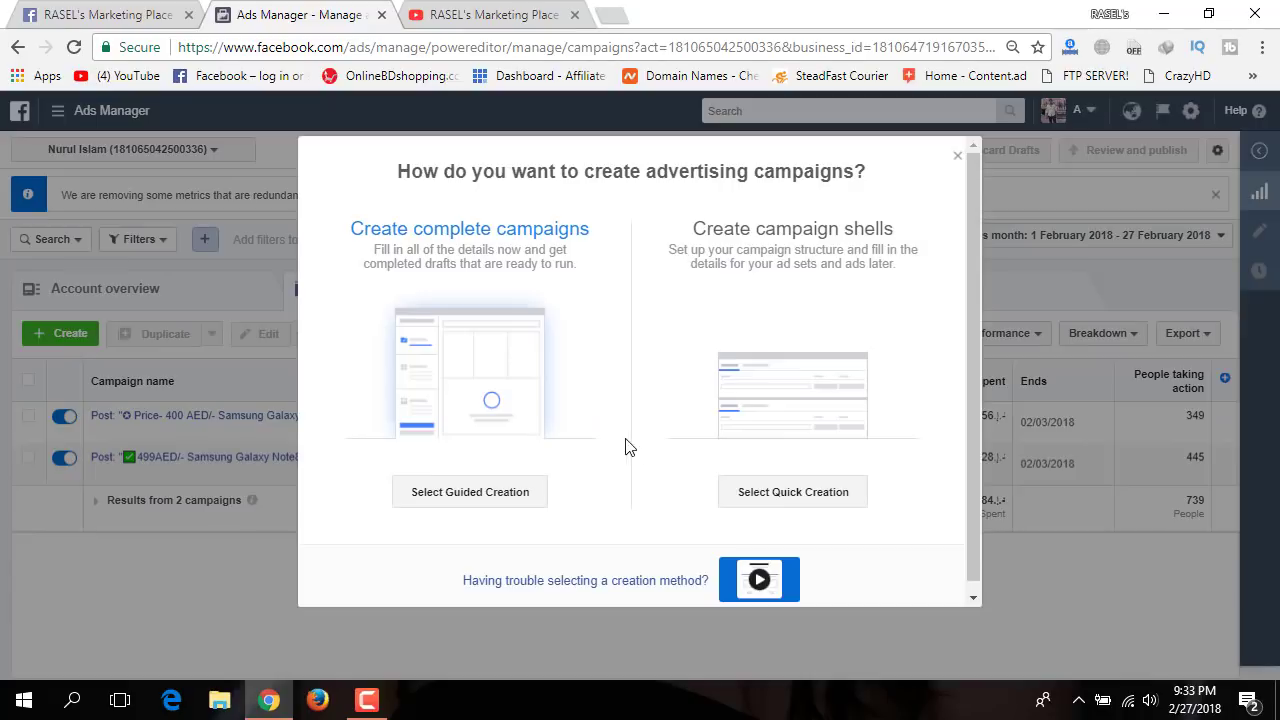
scroll(649, 441, down, 1)
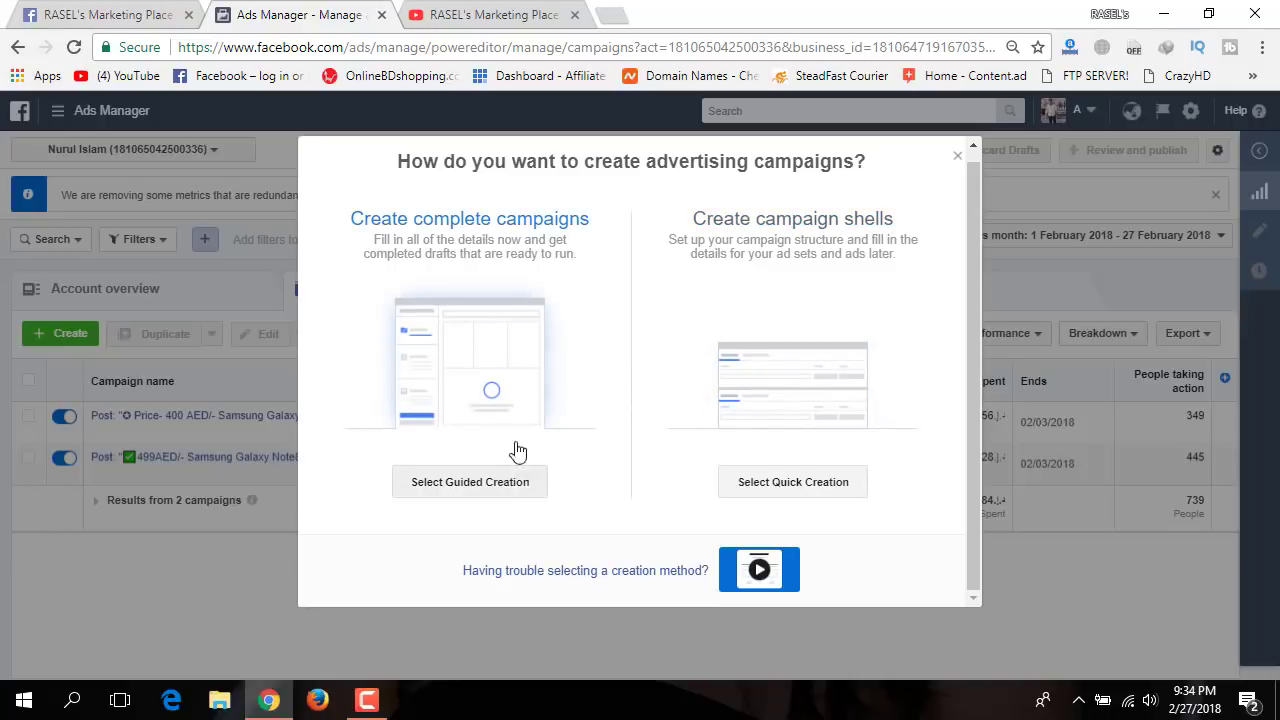
click(528, 482)
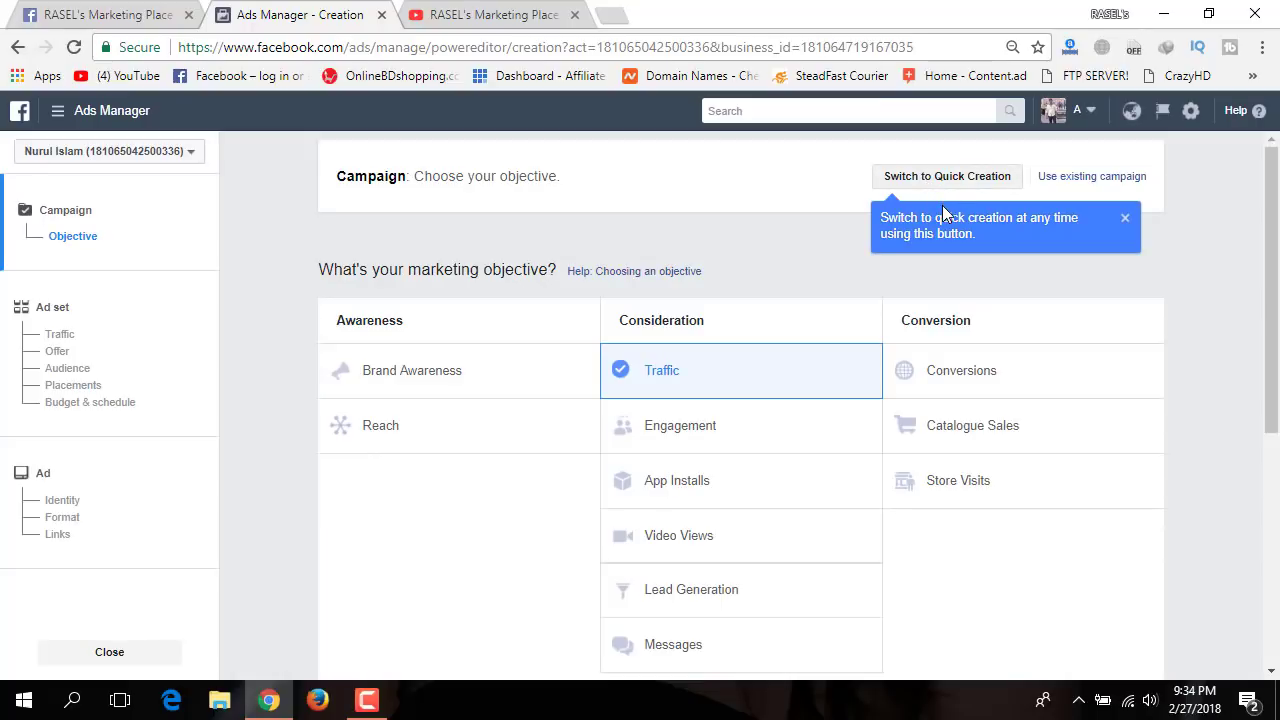
Choose the Engagement objective with the Post Engagement type and continue to the ad set
scroll(1219, 407, down, 1)
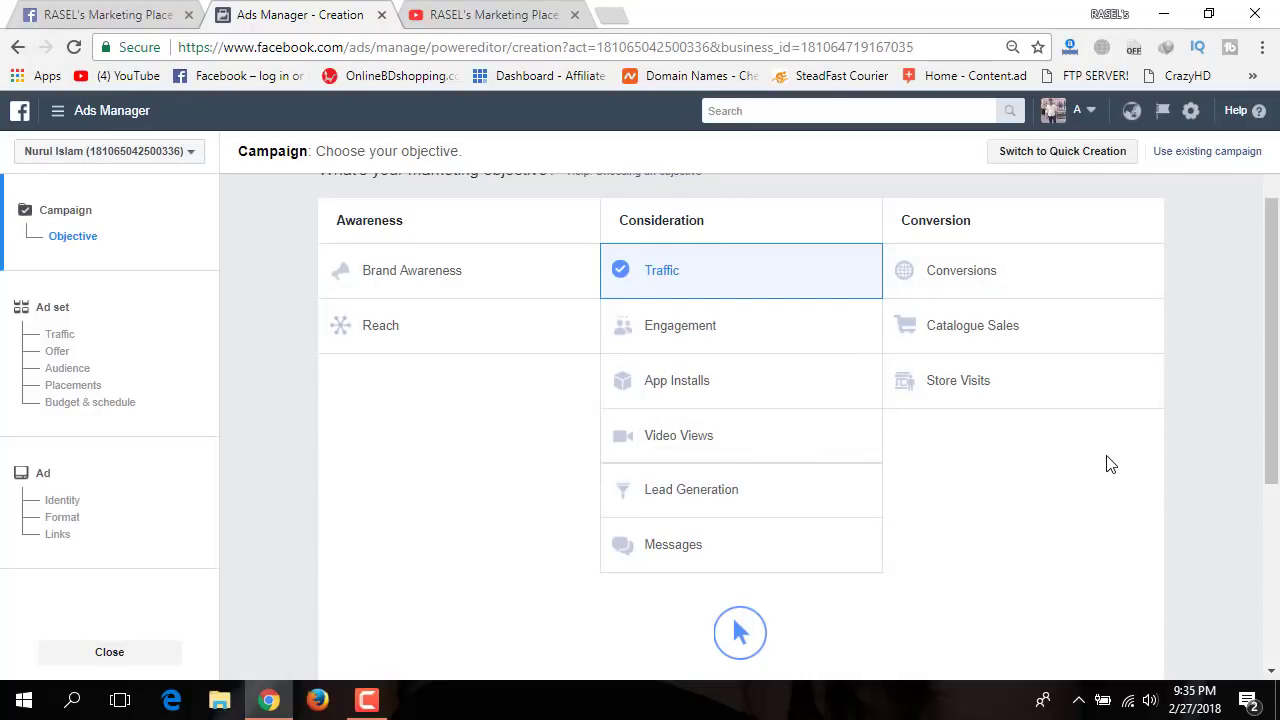
click(707, 332)
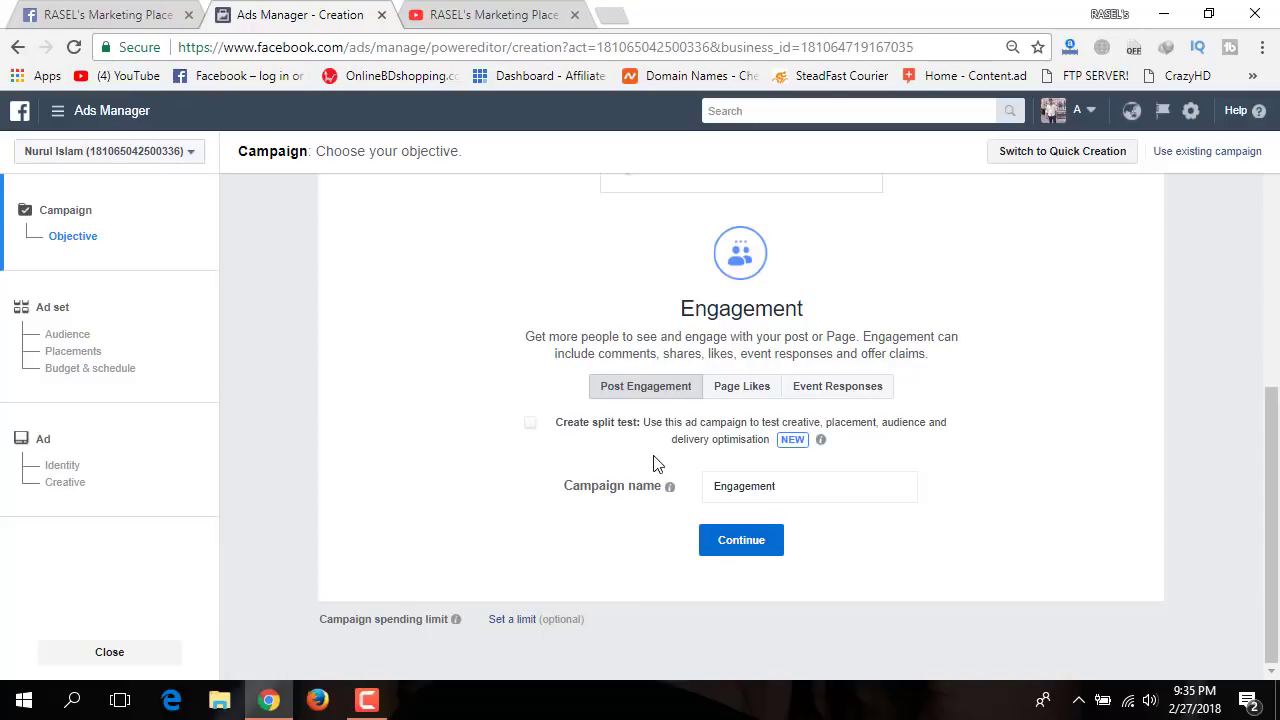
click(735, 397)
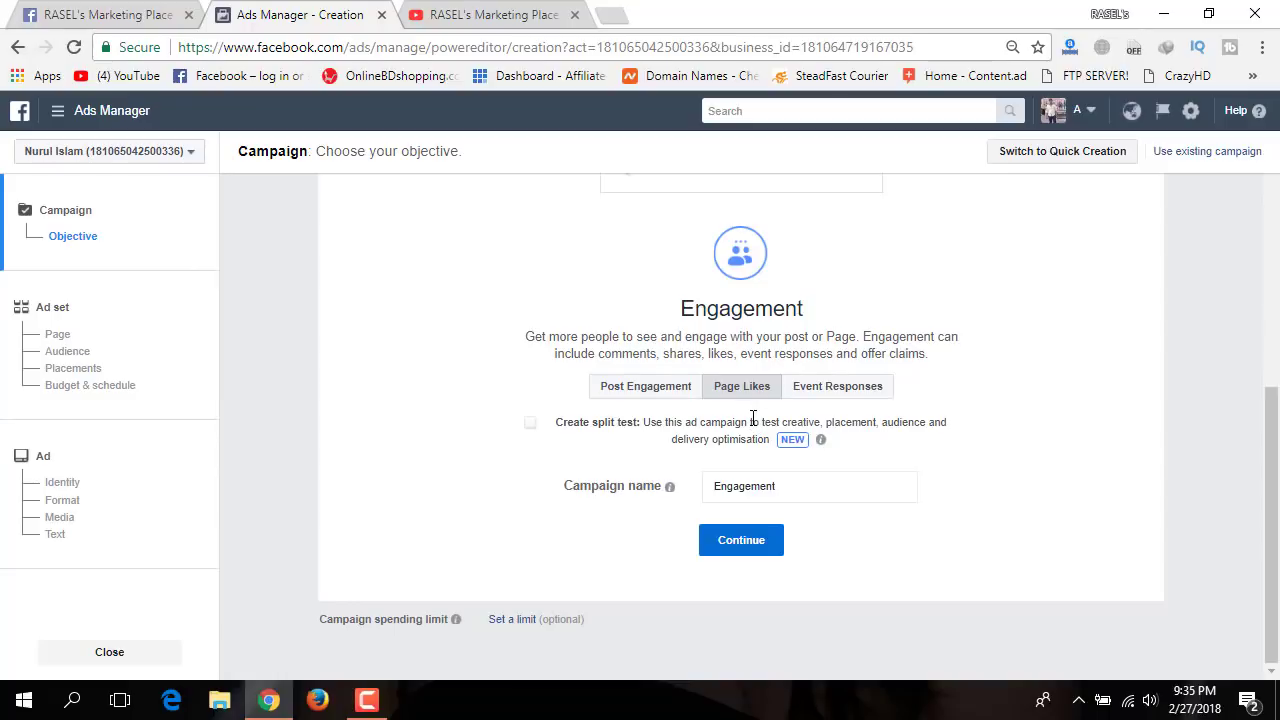
click(648, 390)
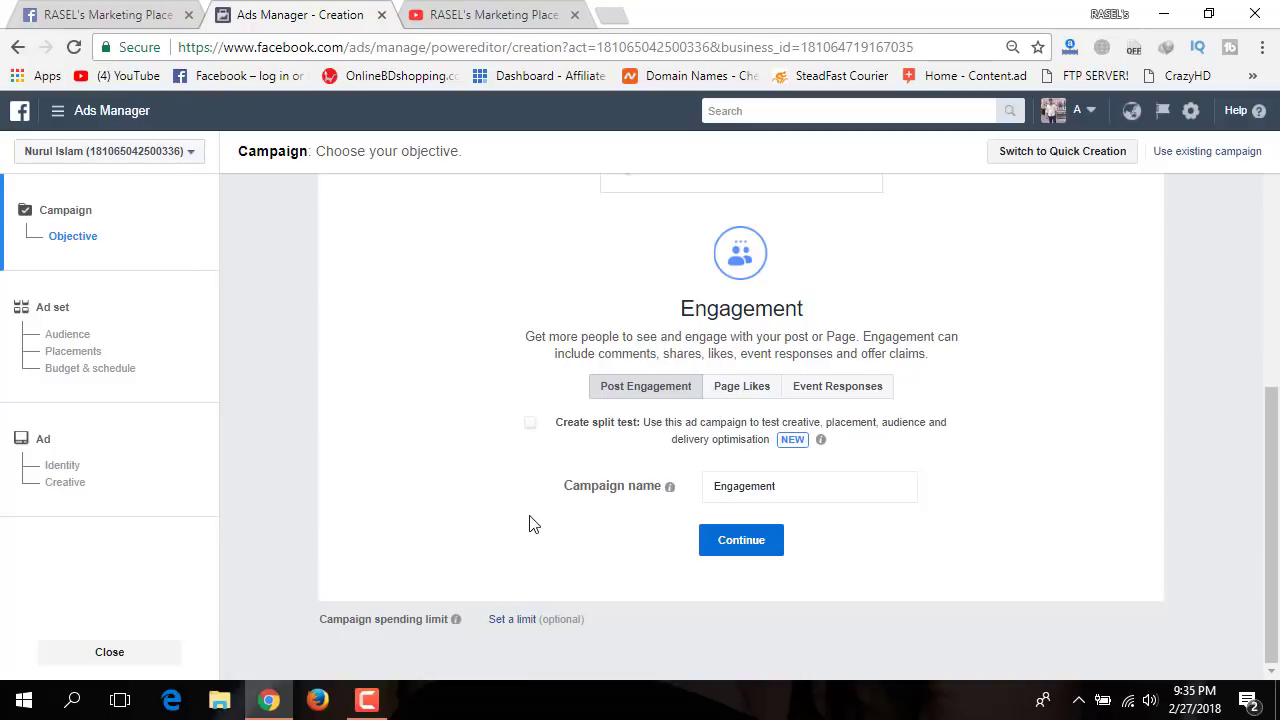
click(733, 540)
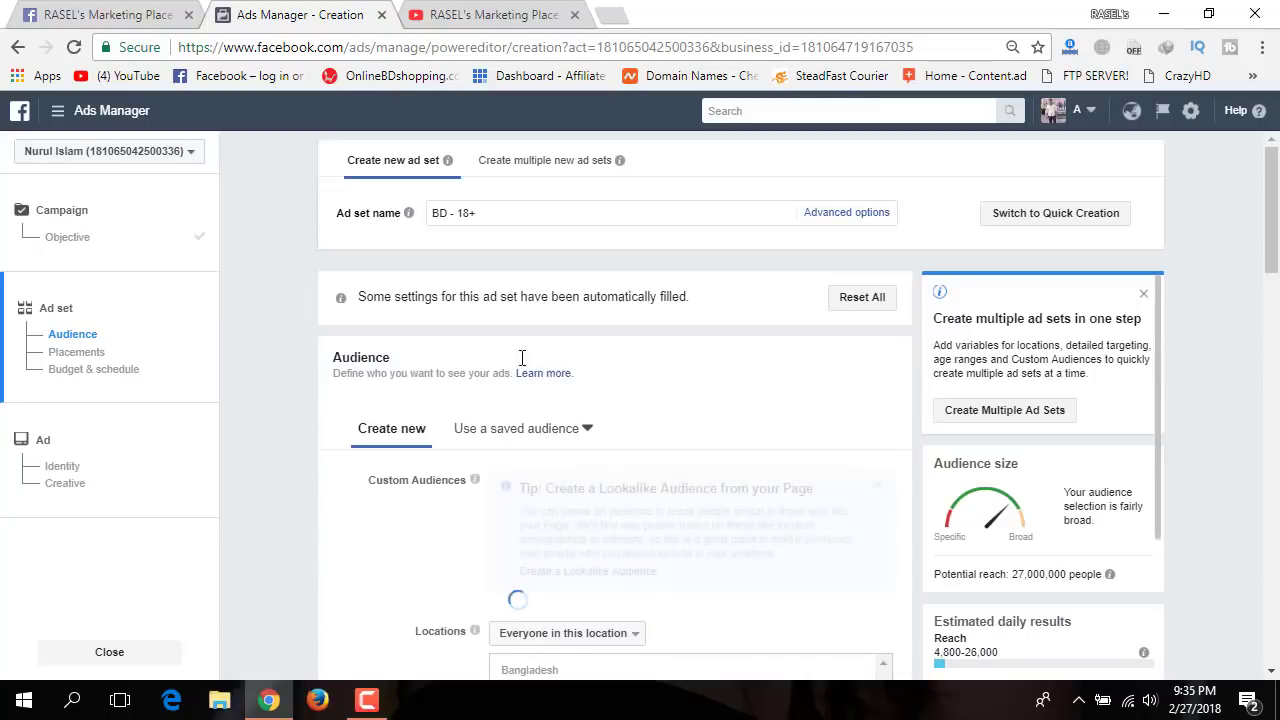
Rename the ad set as Trail
click(509, 213)
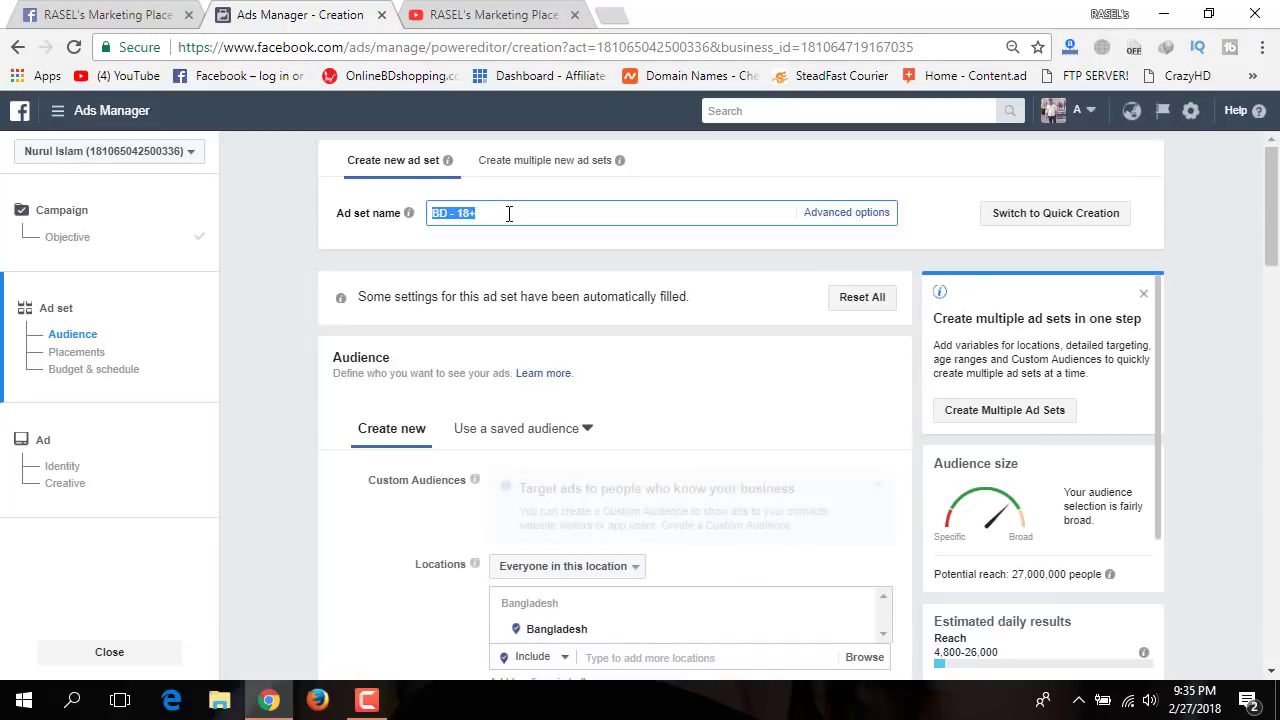
text(Trail)
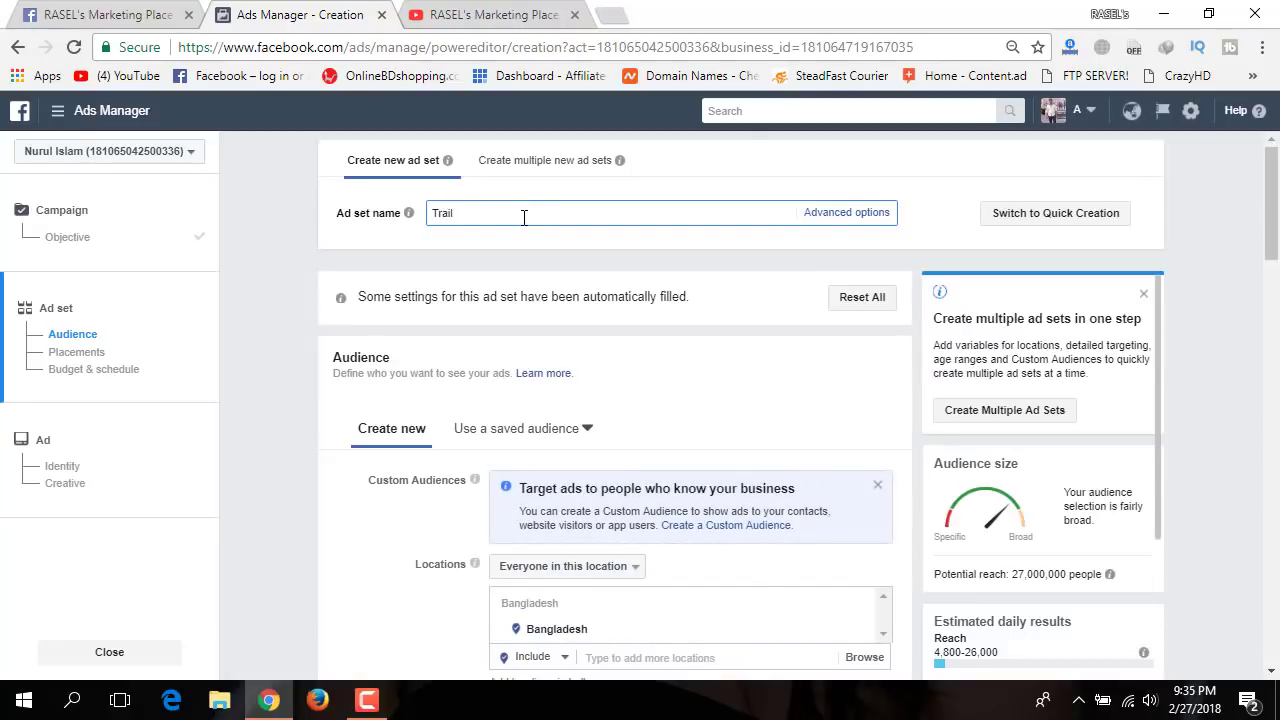
Replace Bangladesh with United Arab Emirates as the audience's target location
scroll(350, 380, down, 1)
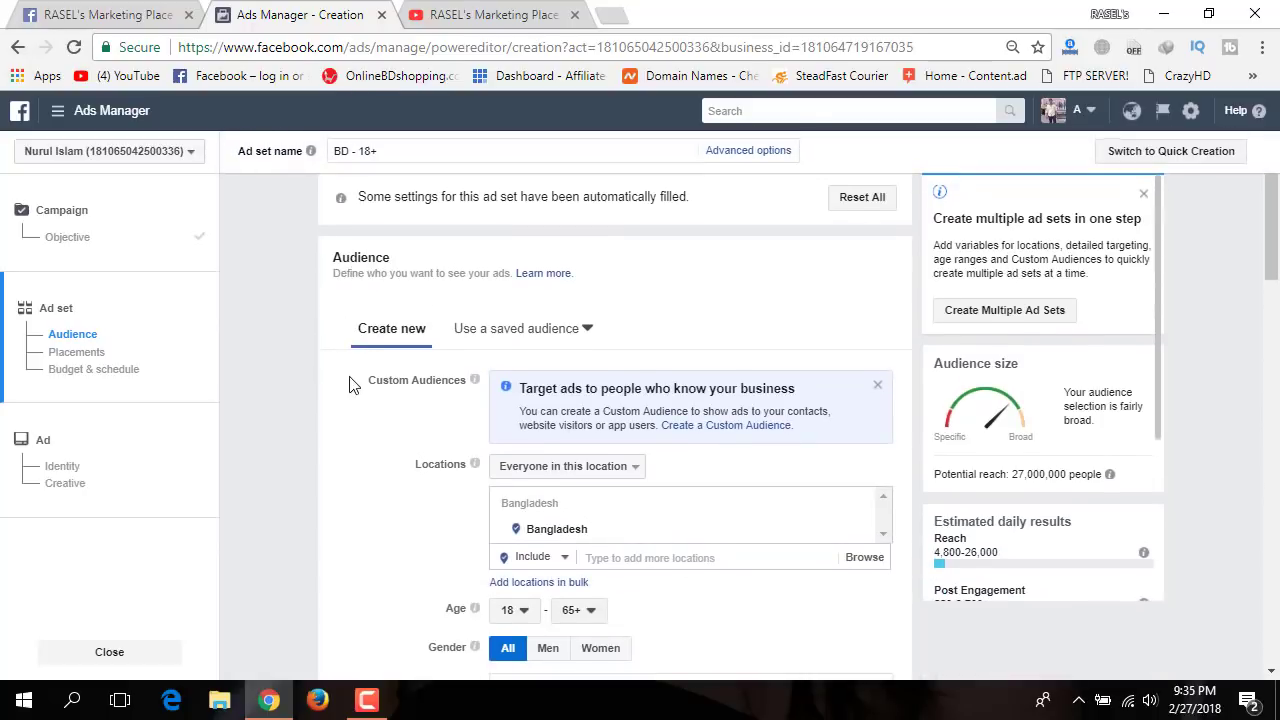
scroll(365, 412, down, 2)
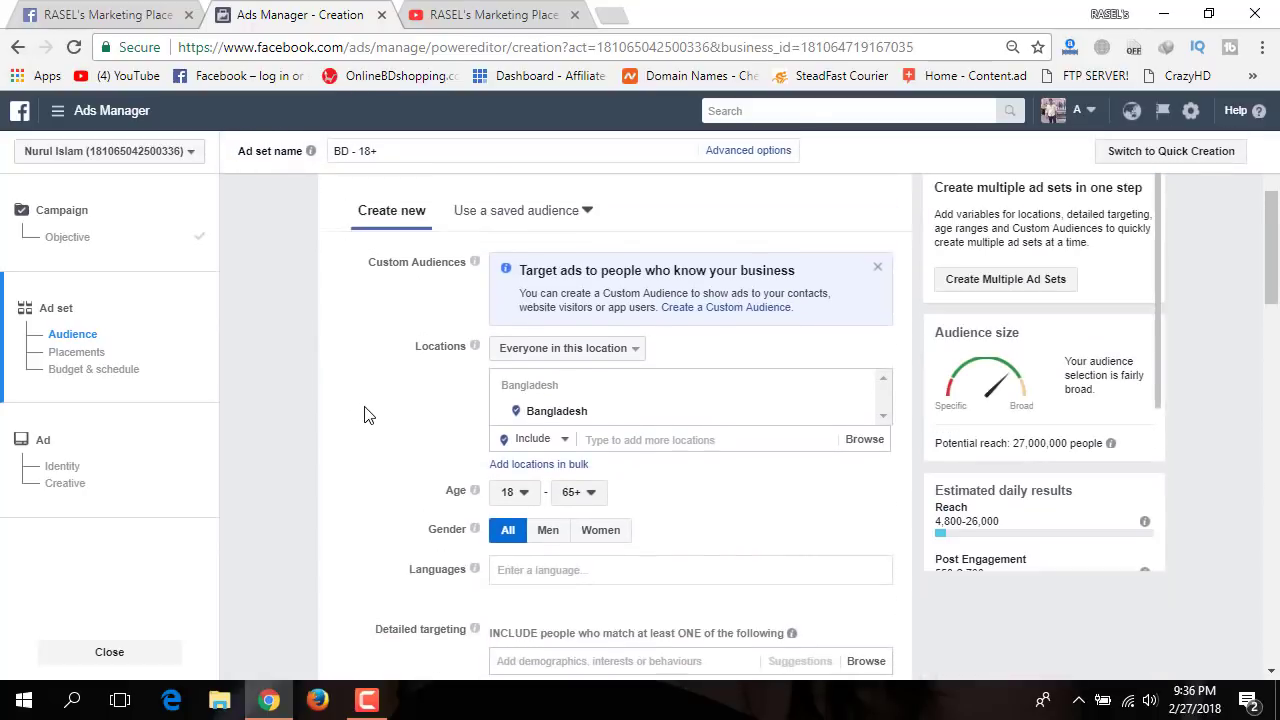
scroll(365, 412, up, 1)
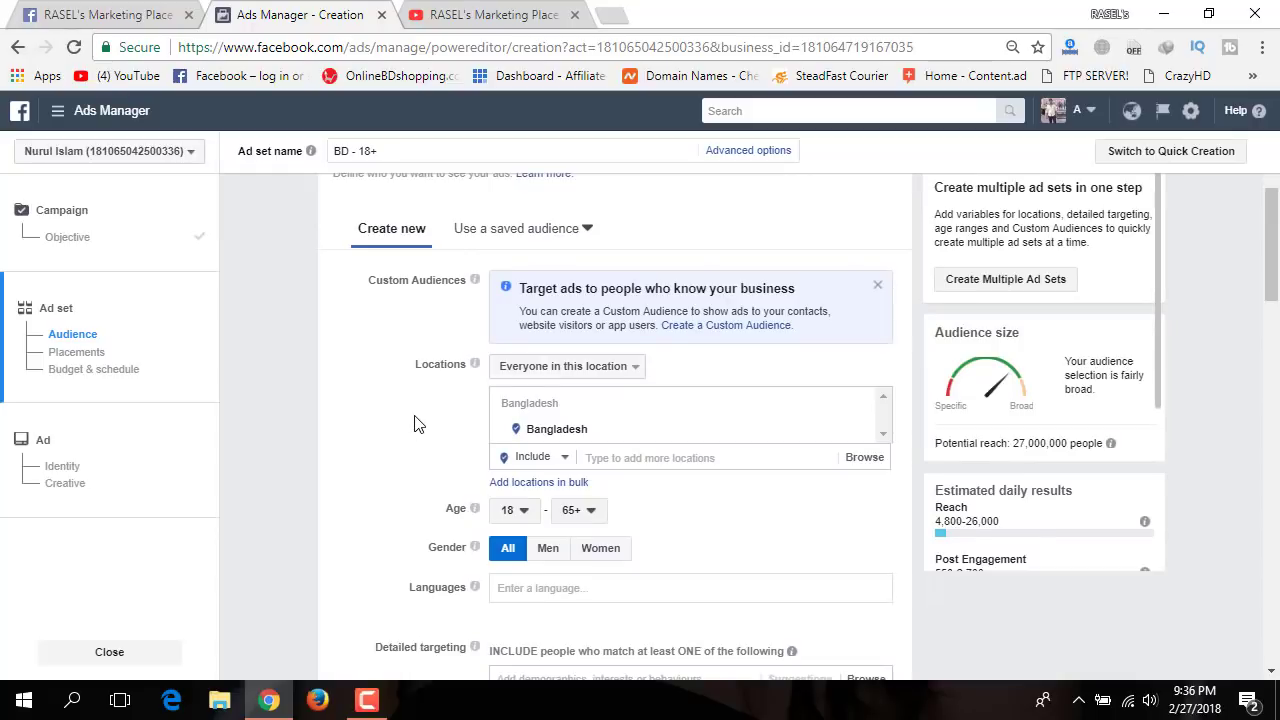
click(606, 458)
text(u)
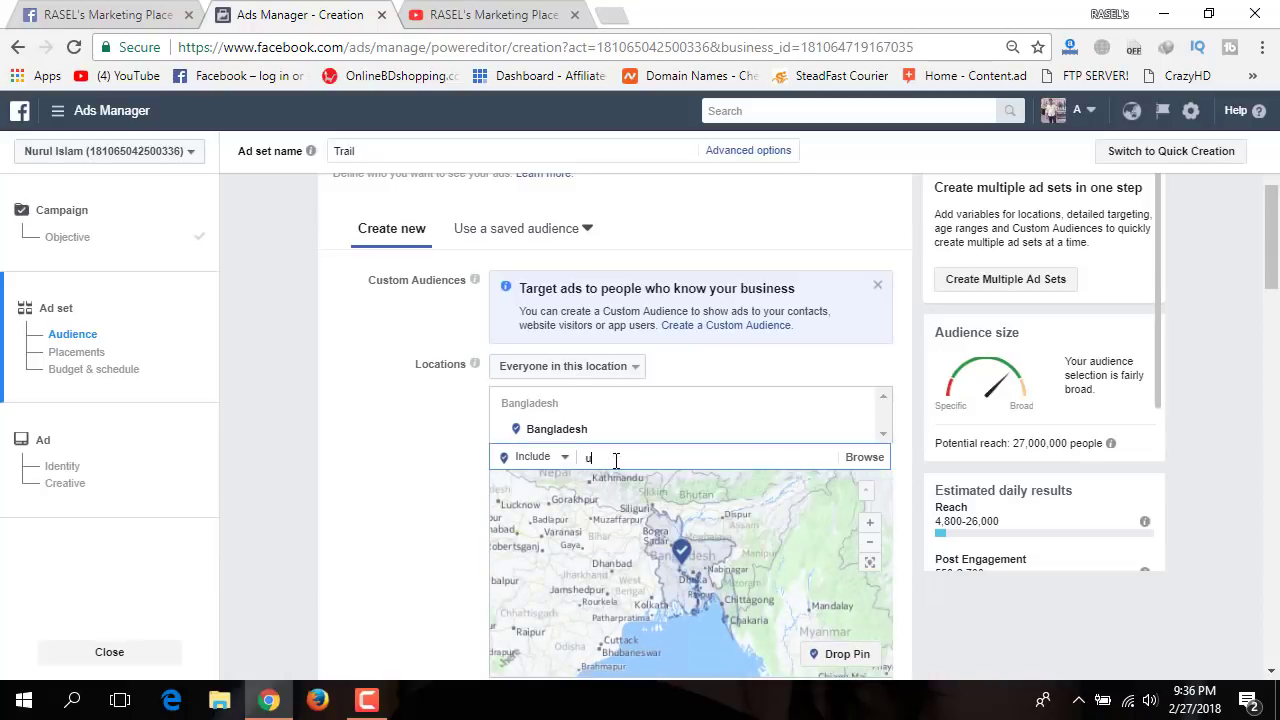
text(ni)
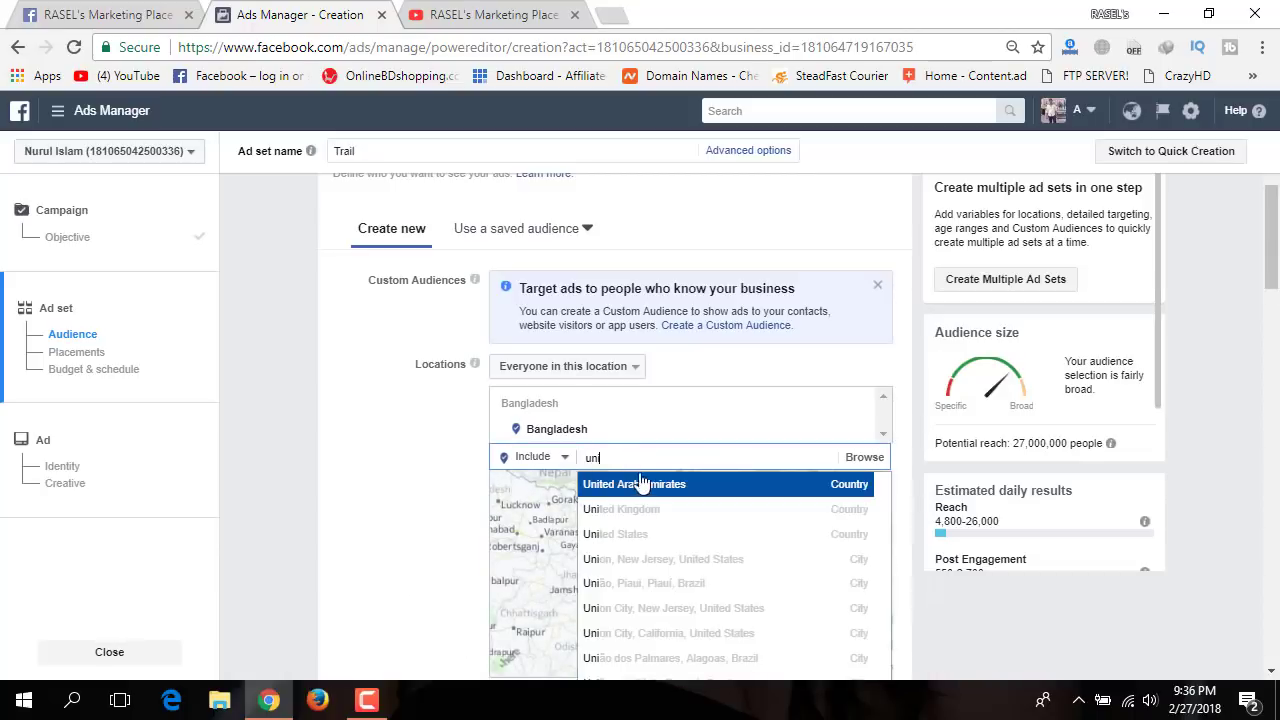
click(653, 486)
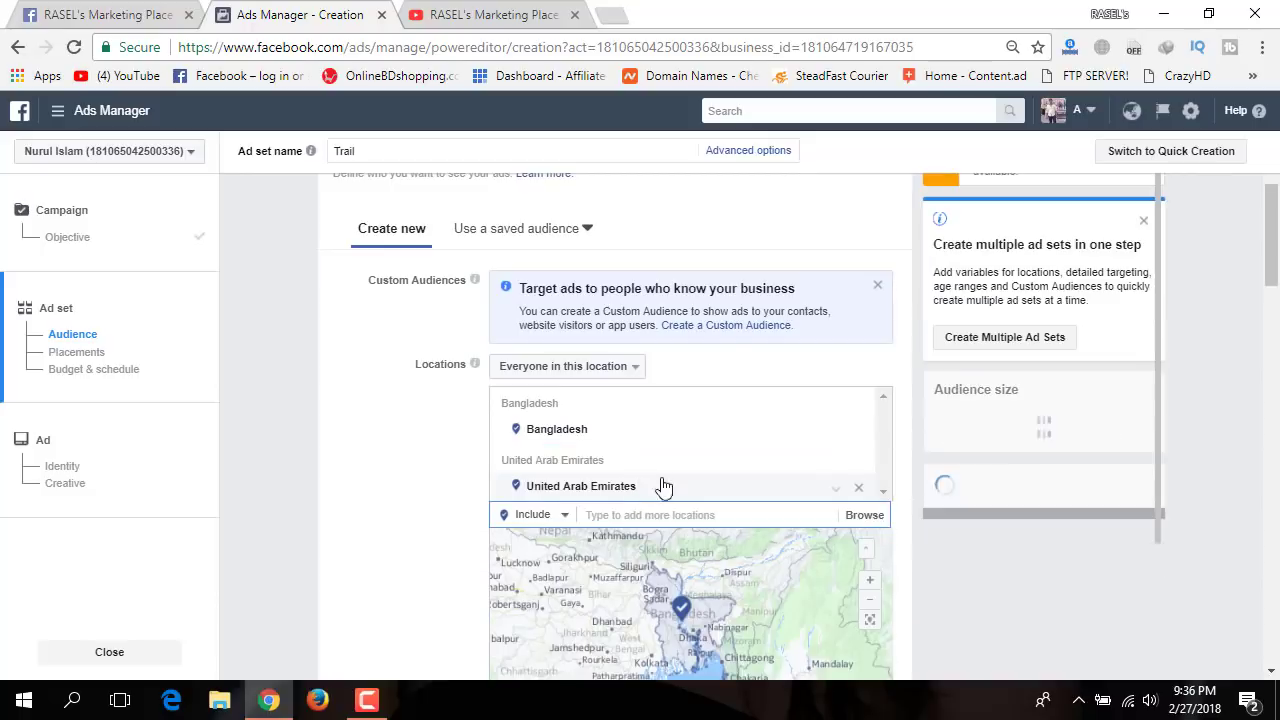
click(858, 434)
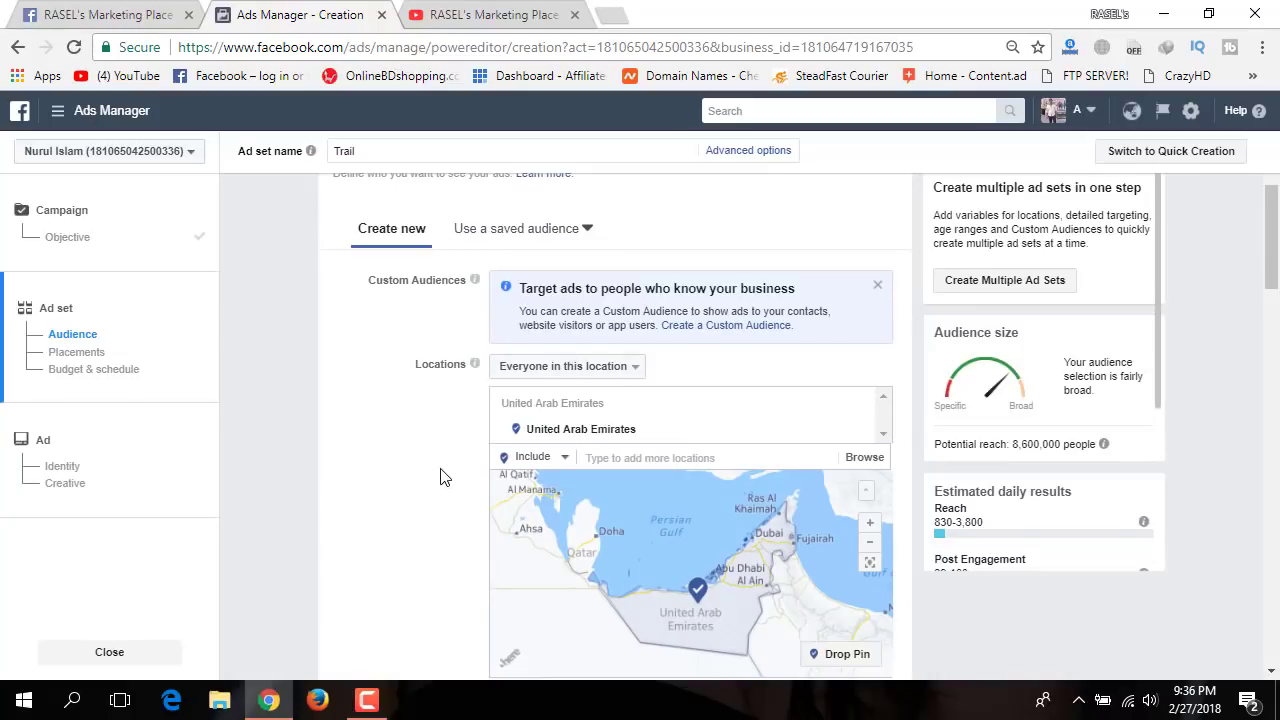
Set the audience's age range to 20–50
scroll(452, 455, down, 2)
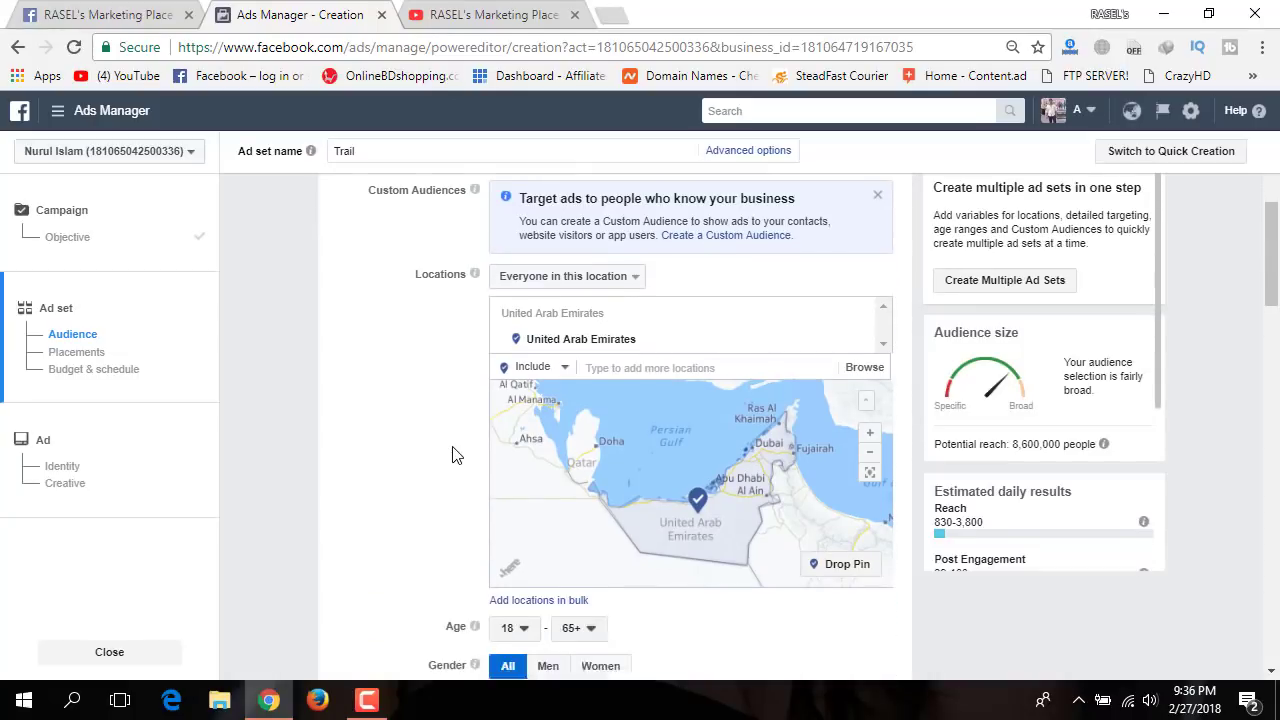
scroll(408, 482, down, 1)
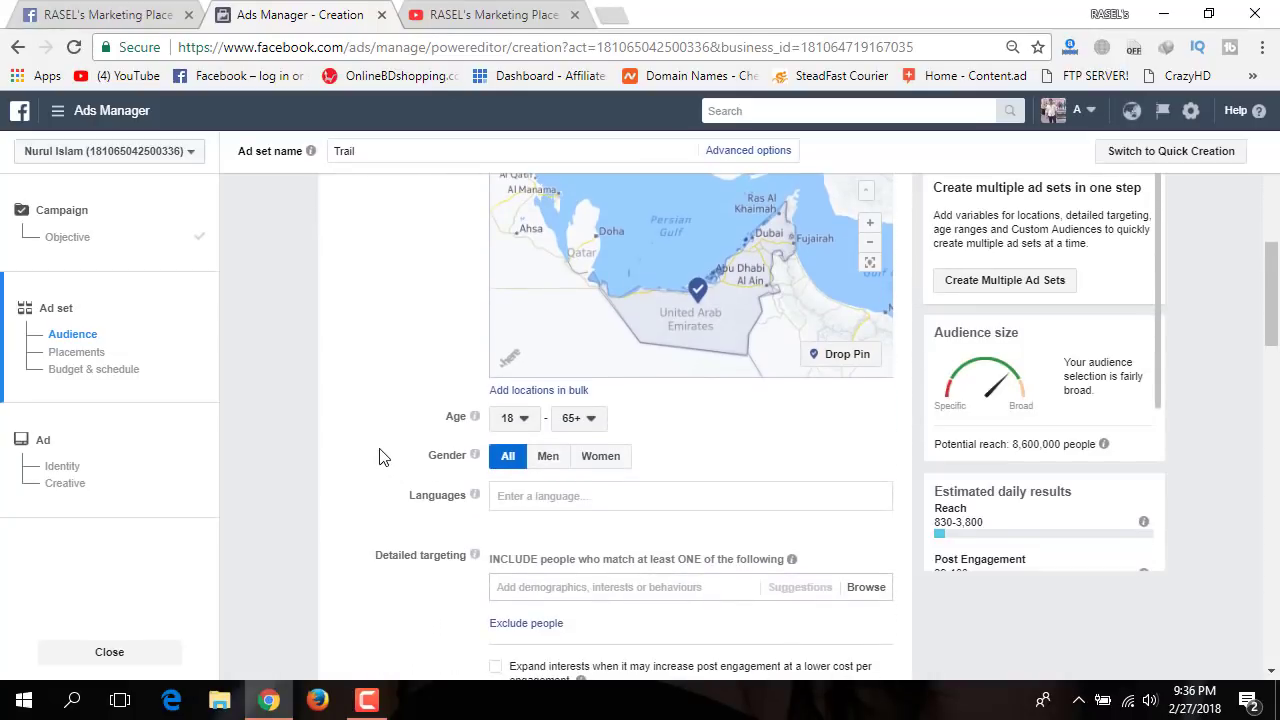
mouse_move(475, 455)
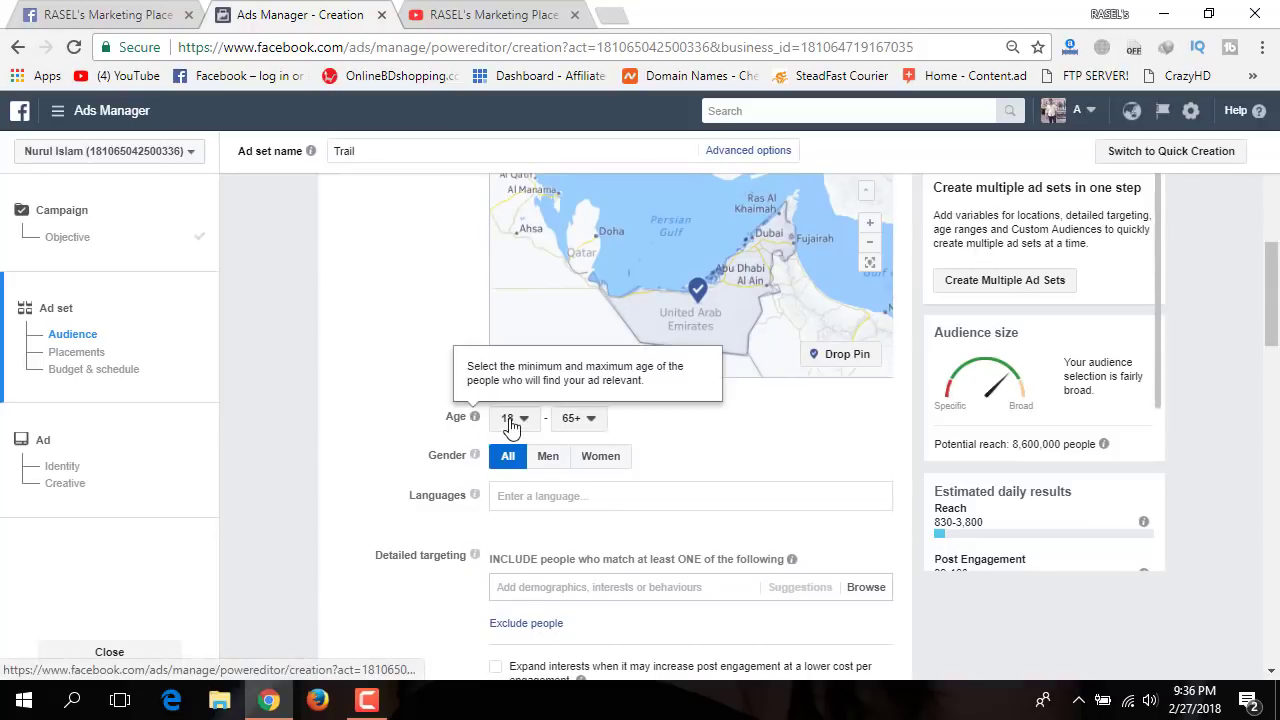
click(512, 418)
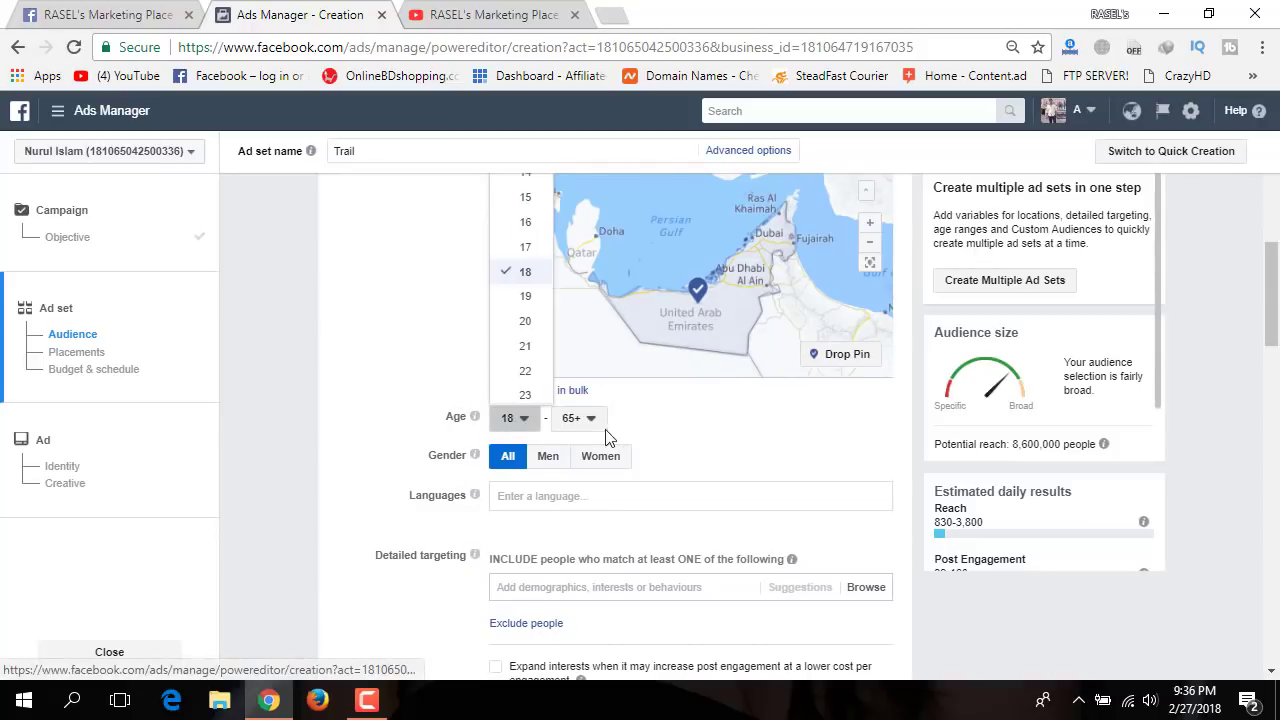
click(525, 321)
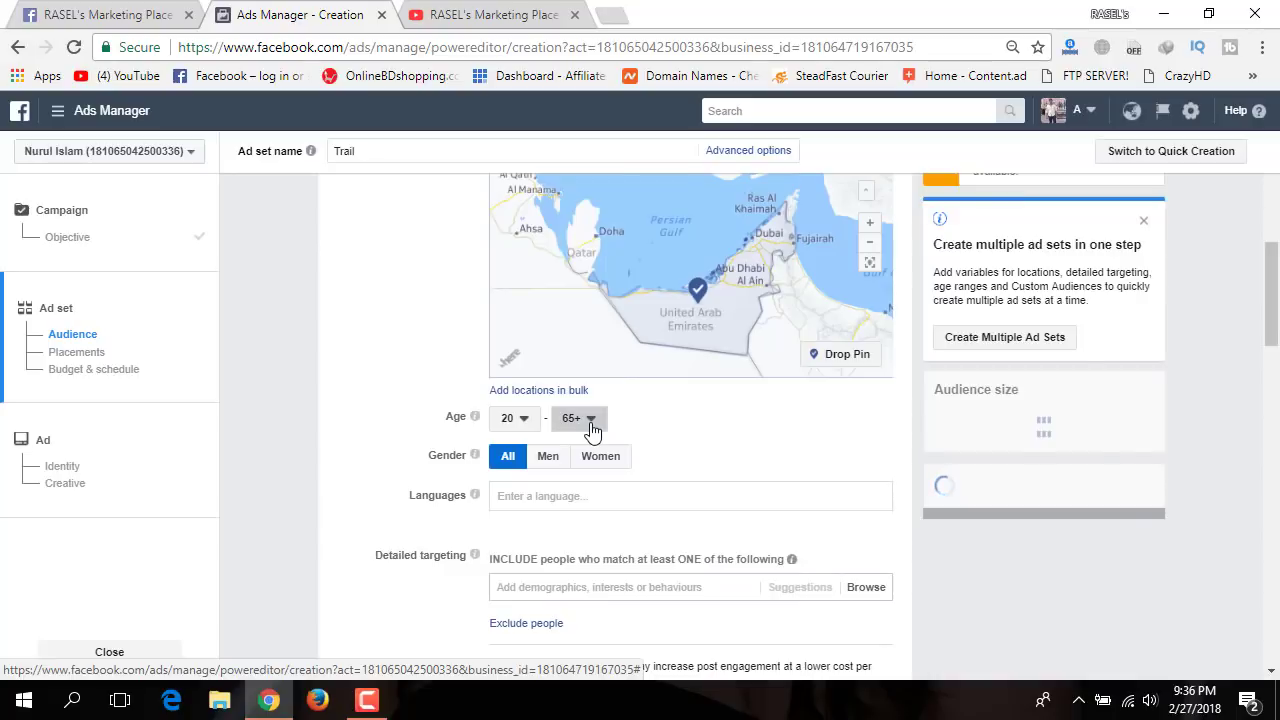
click(584, 422)
scroll(595, 290, up, 3)
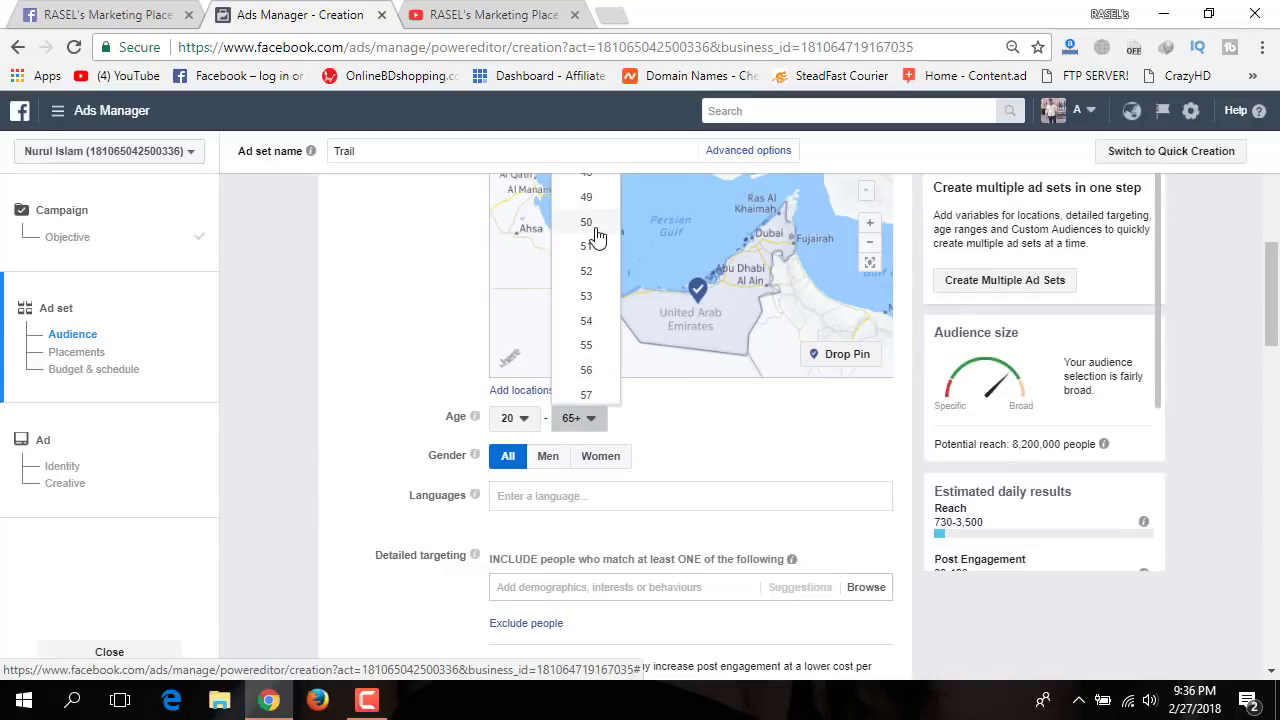
click(586, 222)
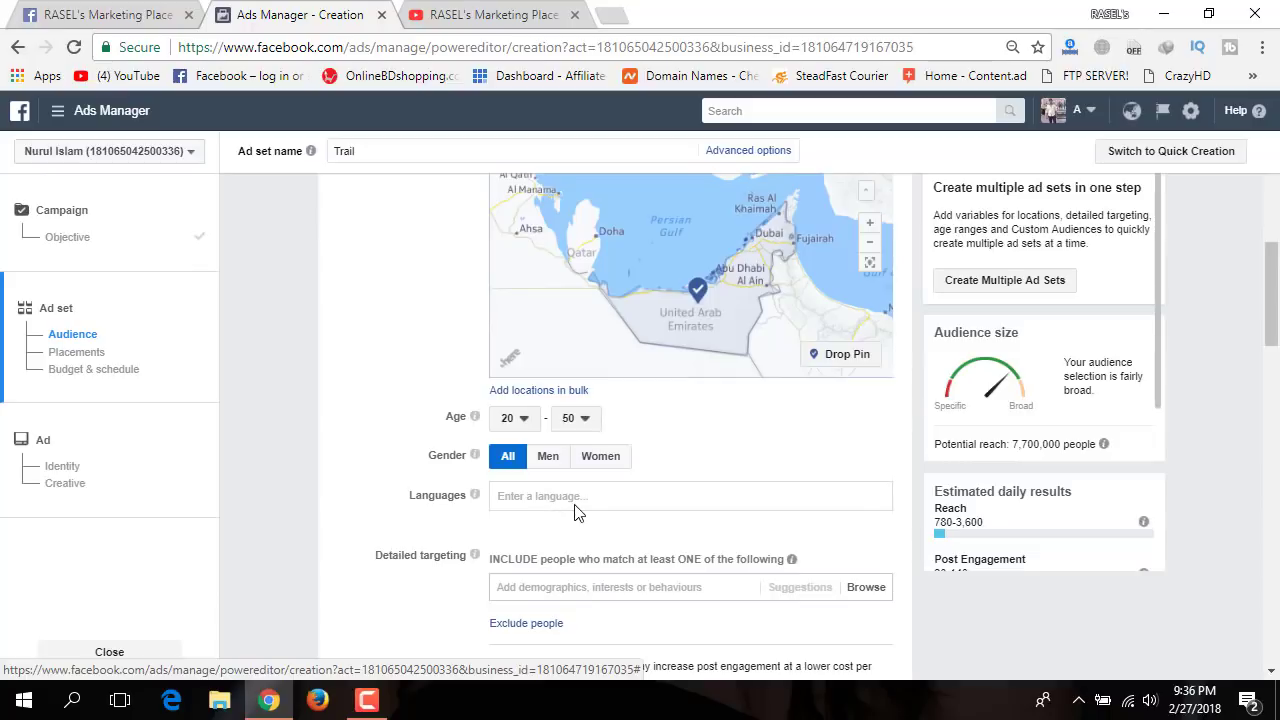
Add the Online shopping interest to the audience's detailed targeting
scroll(575, 510, down, 1)
scroll(613, 488, down, 1)
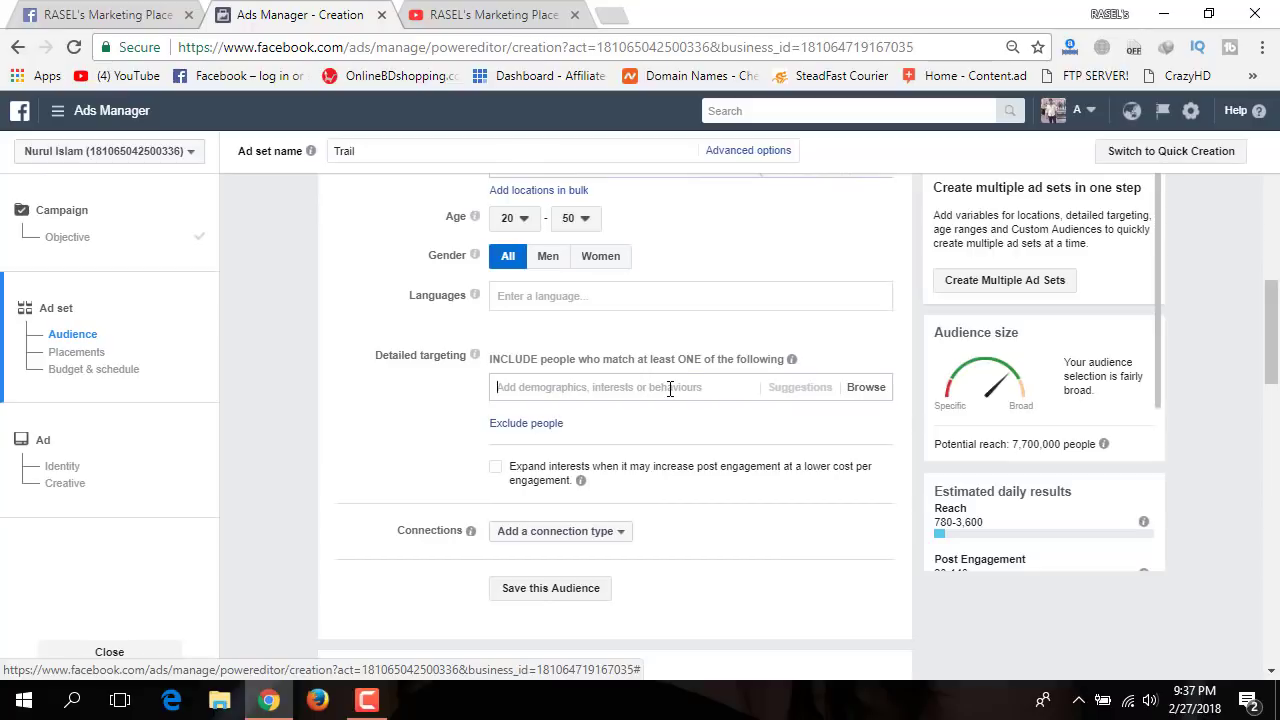
text(onli)
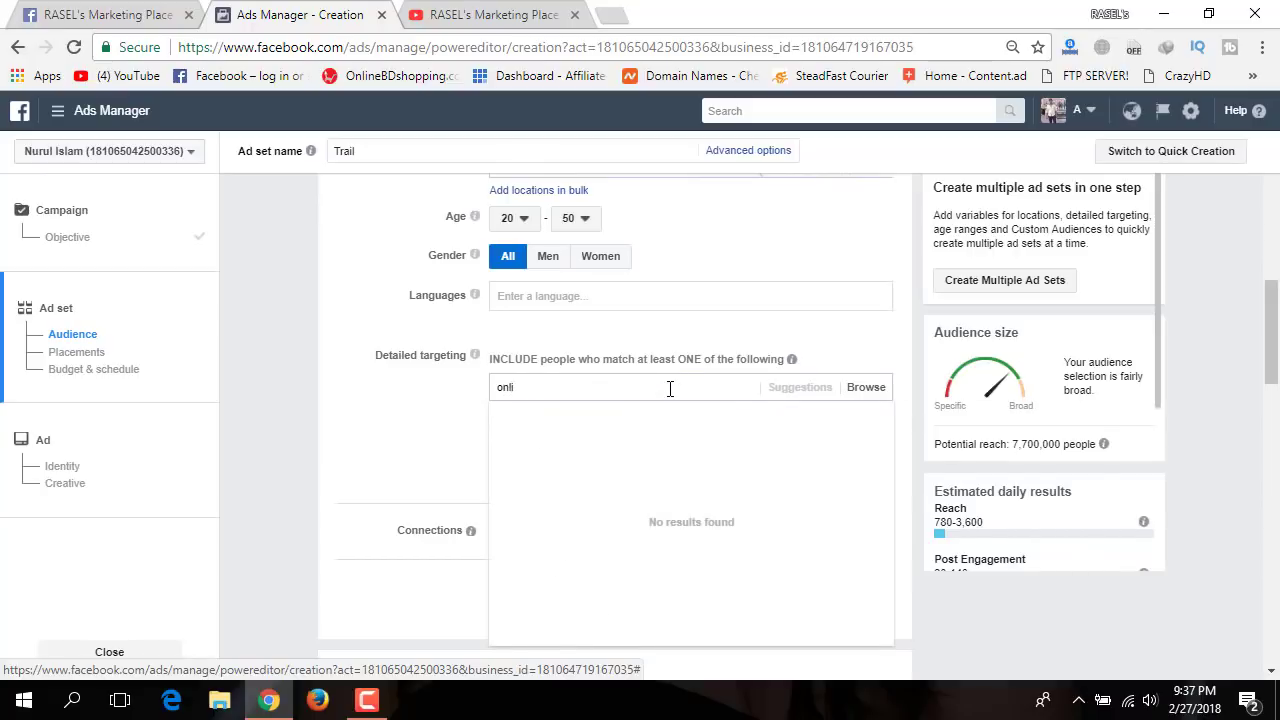
text(ne)
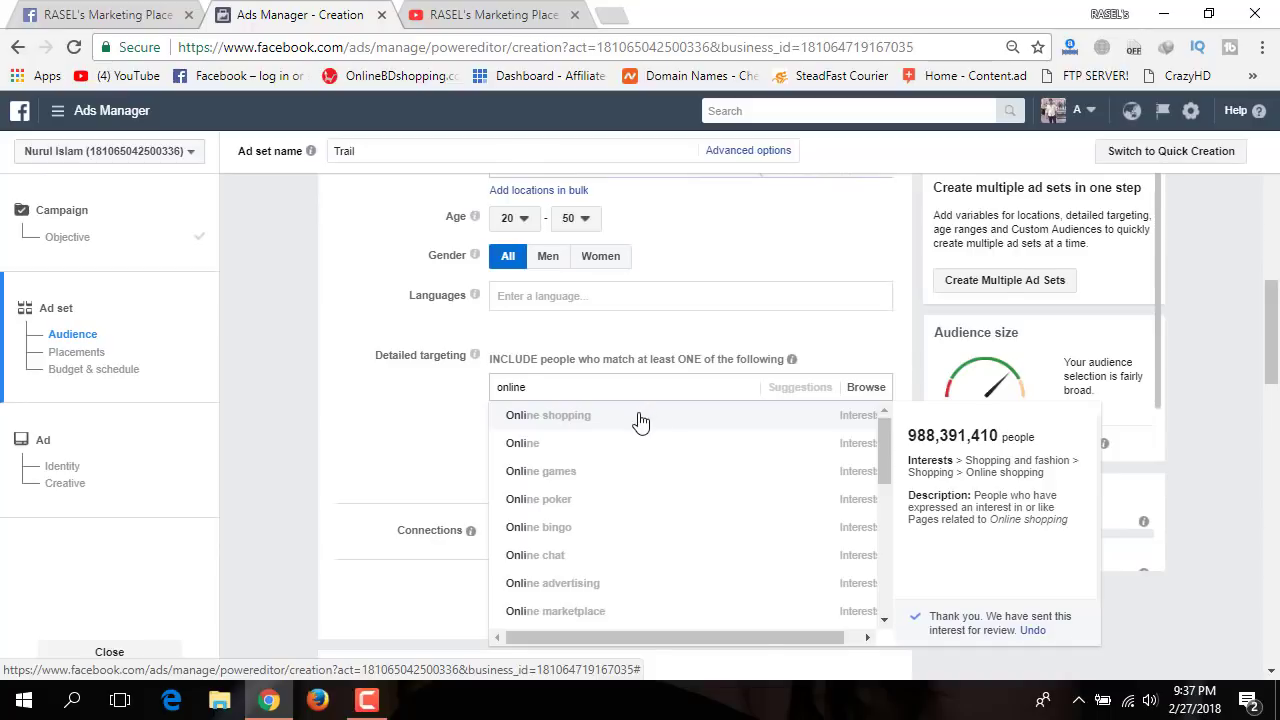
click(640, 420)
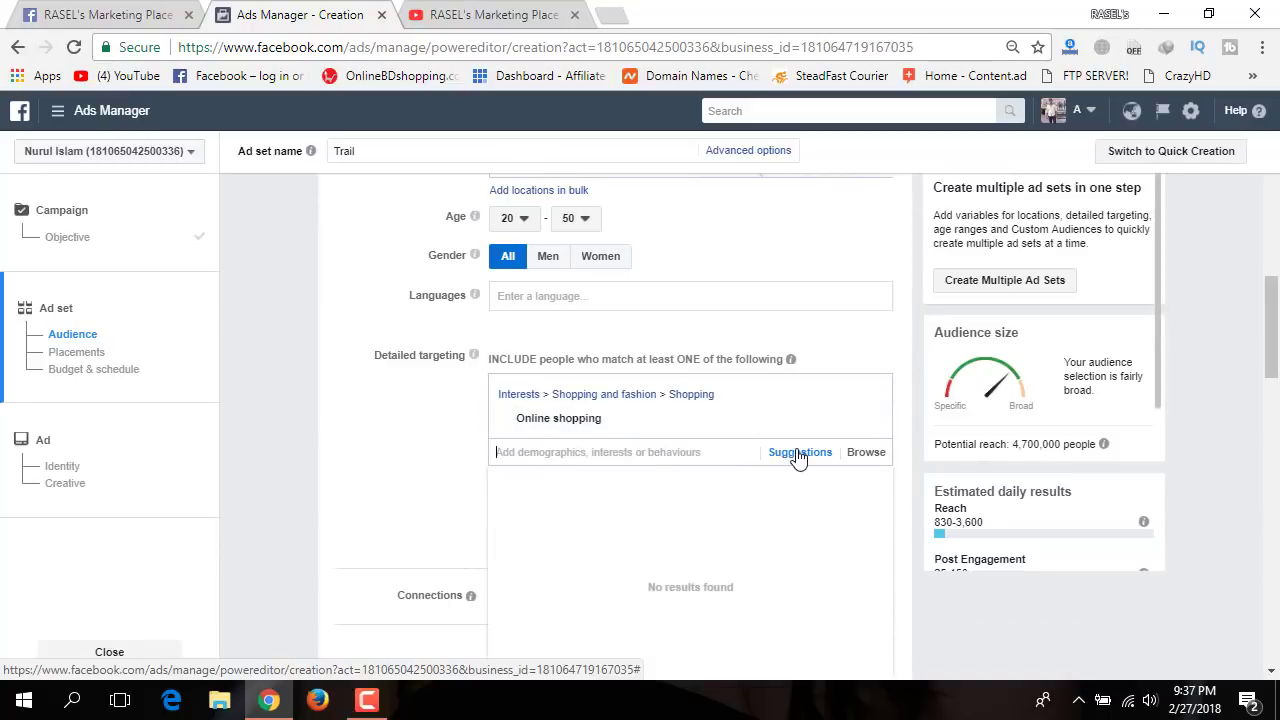
Check the suggested interests, and add the Mobile phones interest to the detailed targeting
click(800, 454)
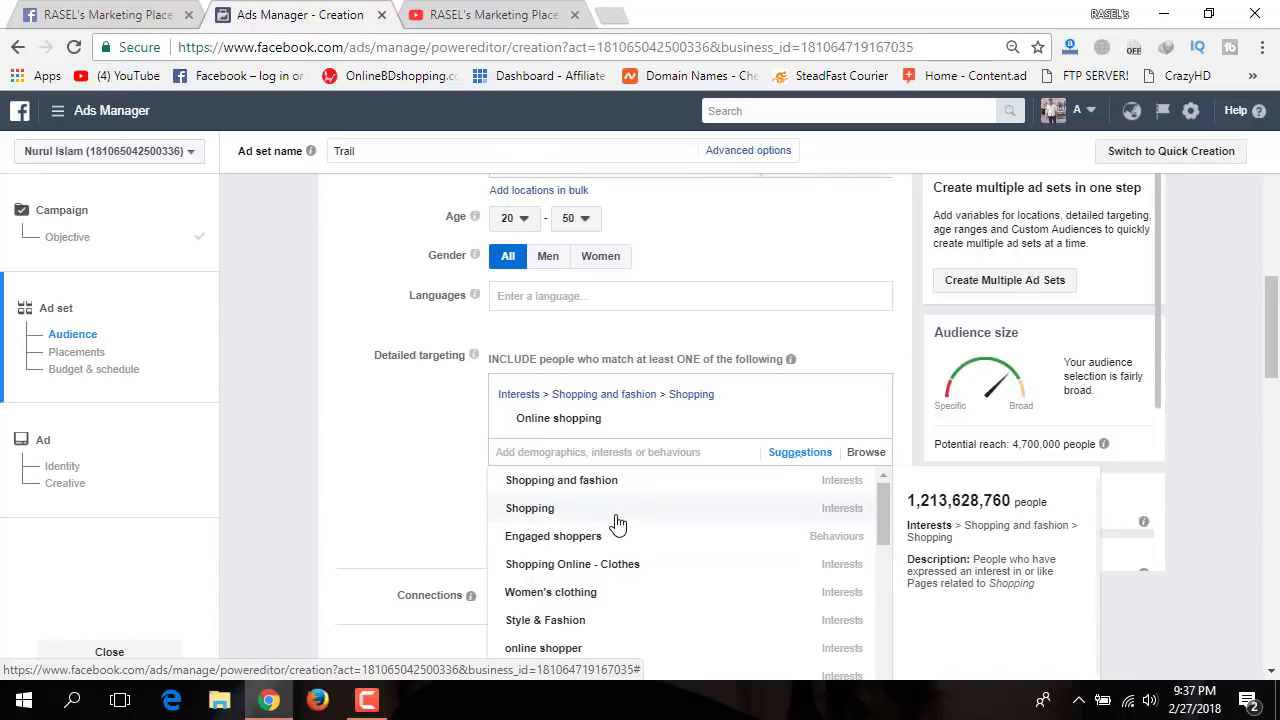
click(620, 455)
text(mobile)
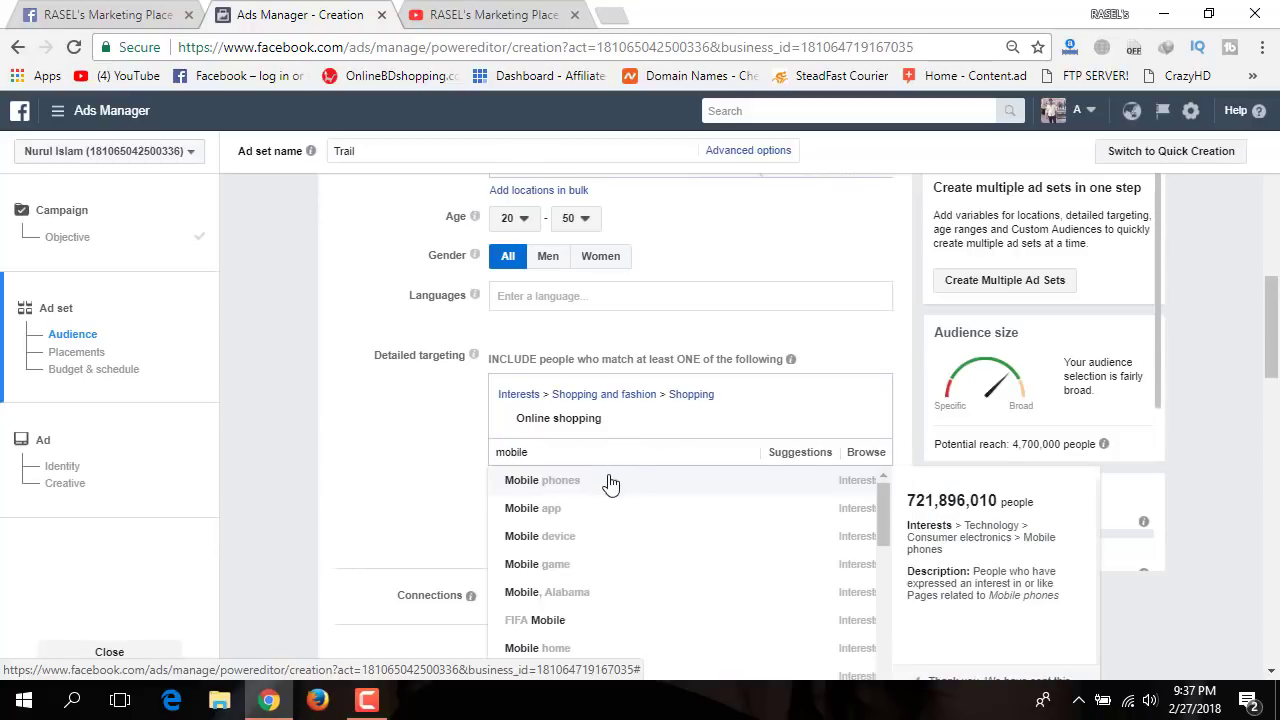
click(610, 483)
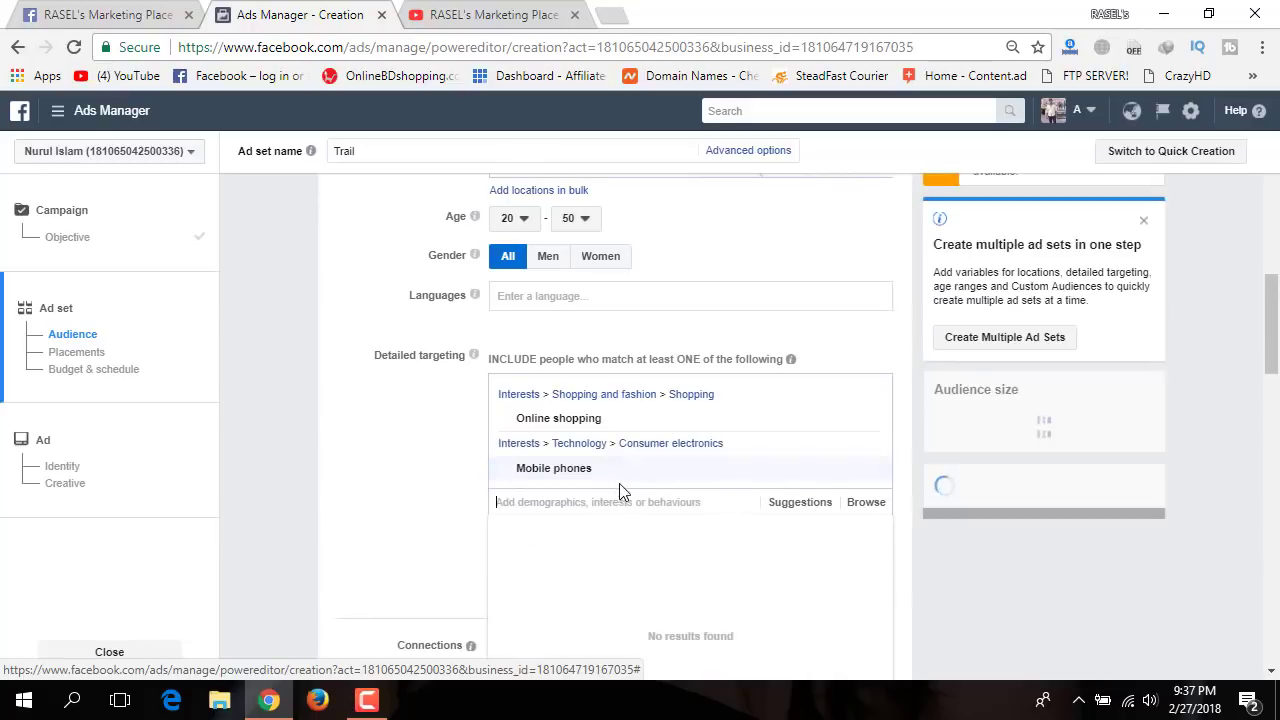
Add the suggested interests Smartphones (Consumer electronics) and smartphone (Additional interests) to the detailed targeting
click(772, 507)
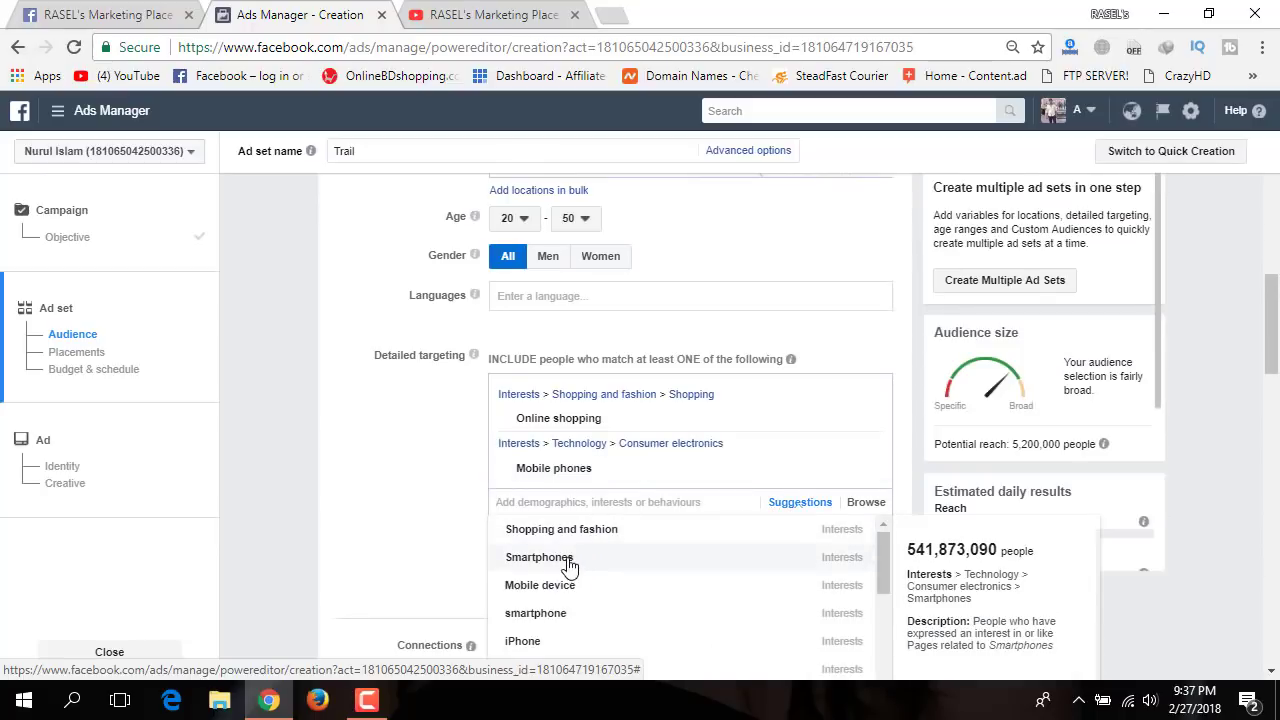
click(566, 558)
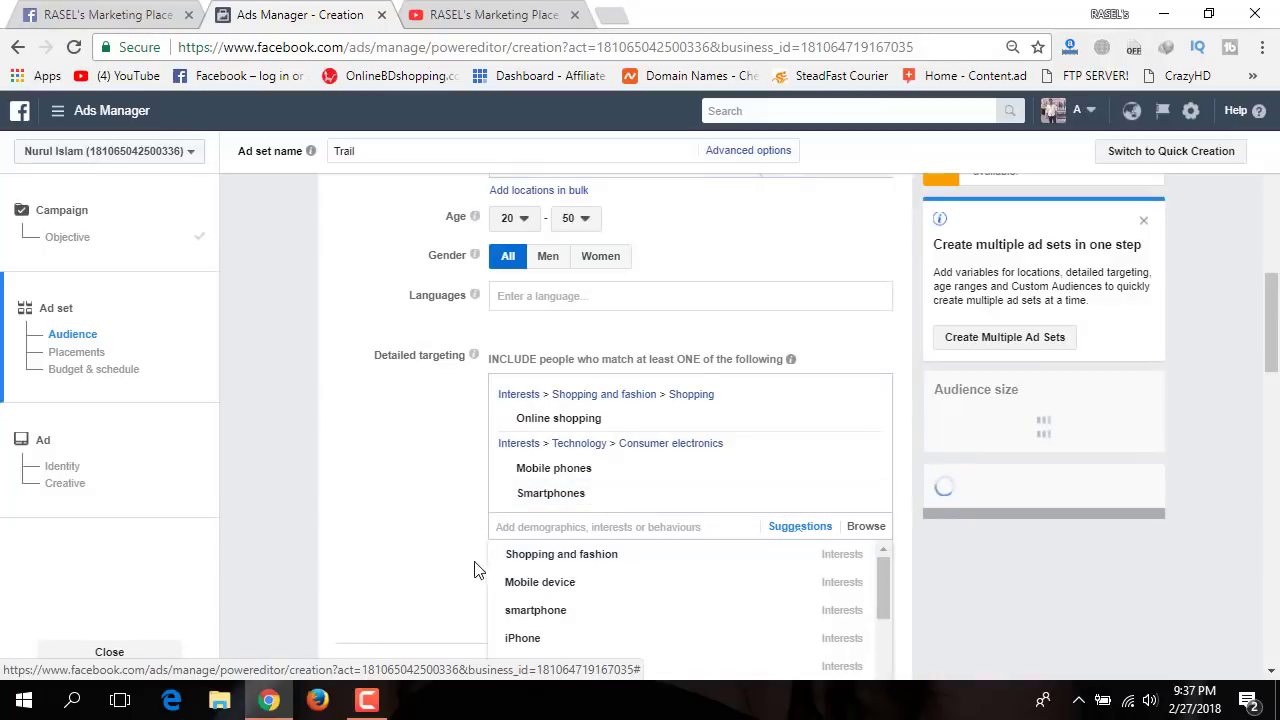
scroll(409, 539, down, 1)
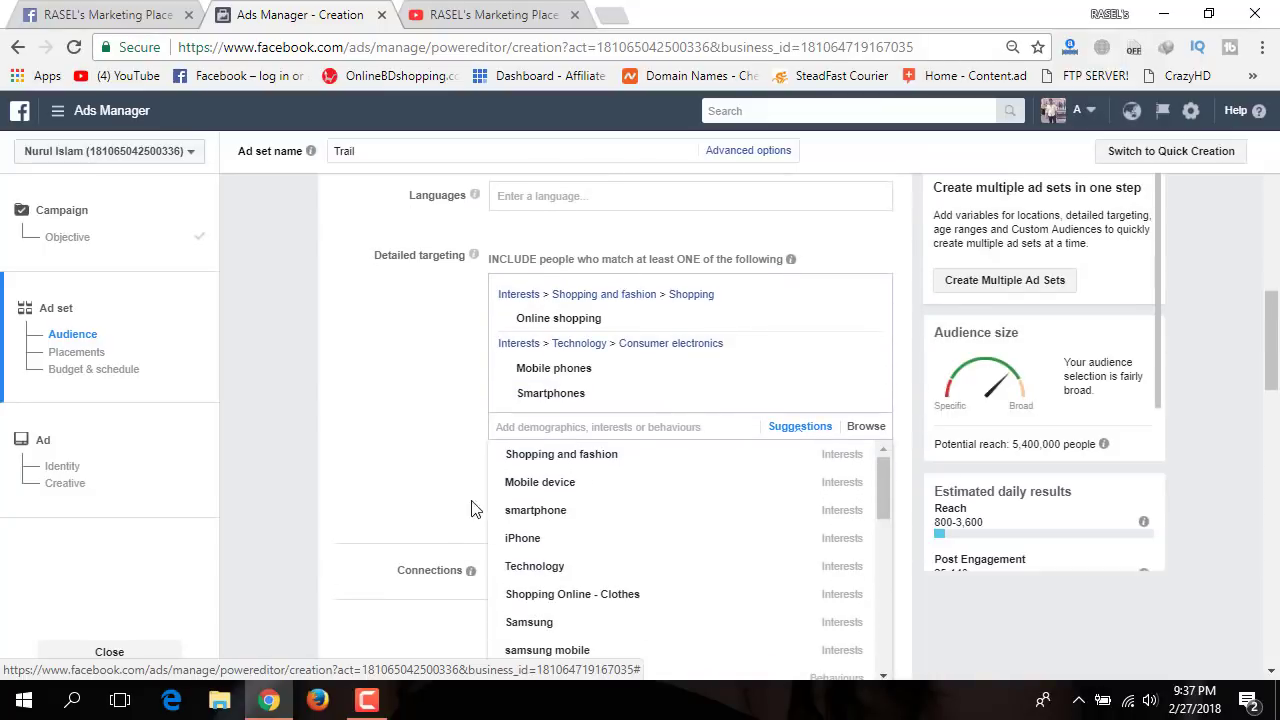
mouse_move(538, 488)
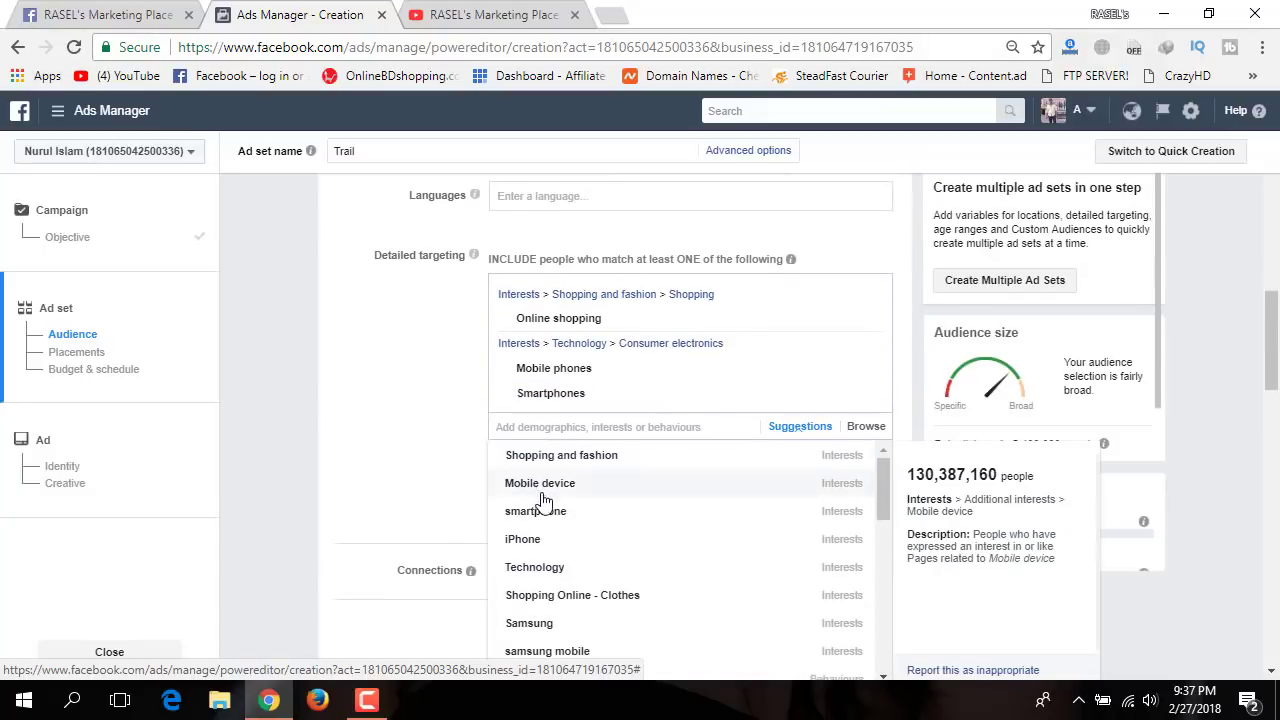
click(560, 511)
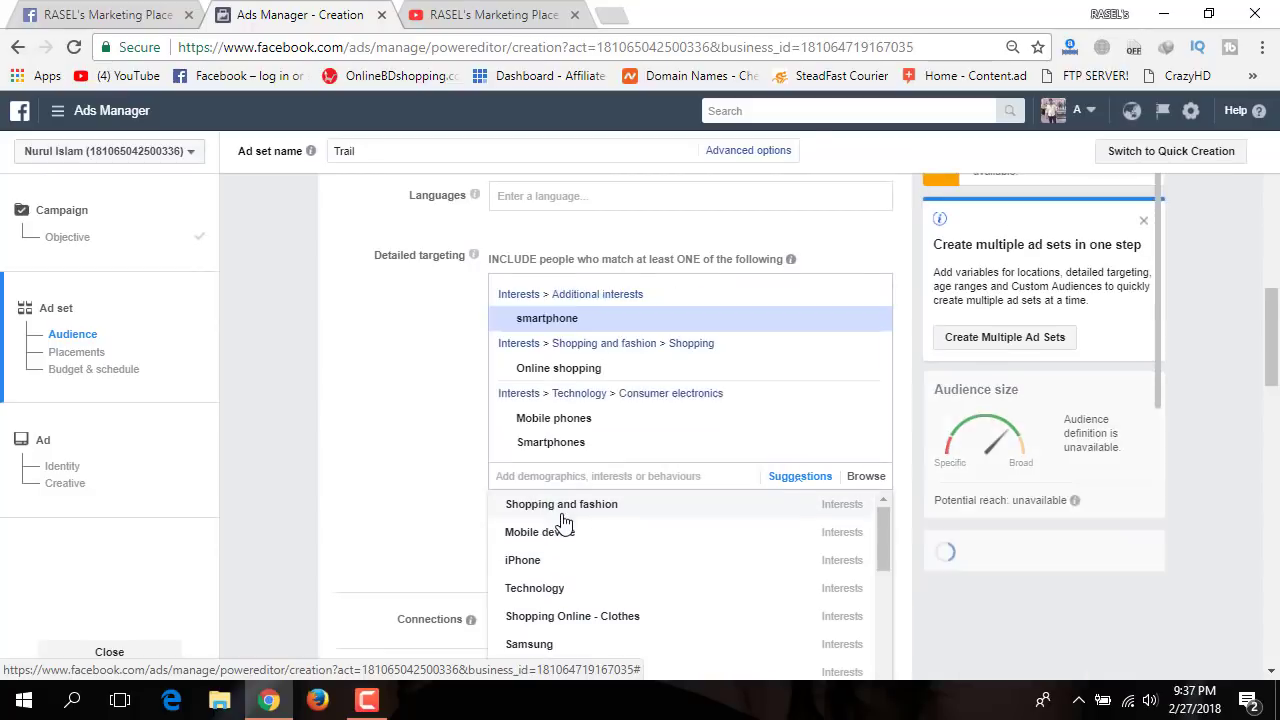
click(410, 448)
Set the ad set's placements to Automatic placements (recommended)
scroll(406, 459, down, 1)
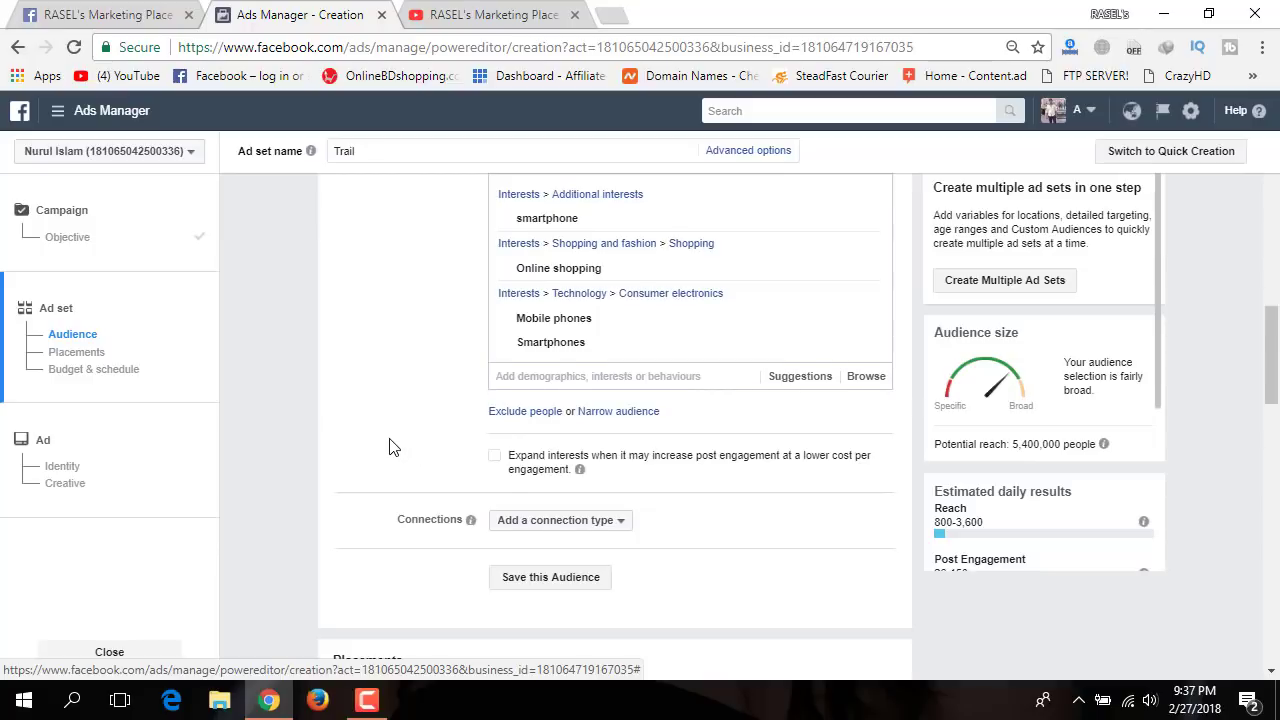
scroll(390, 445, down, 2)
scroll(392, 445, up, 2)
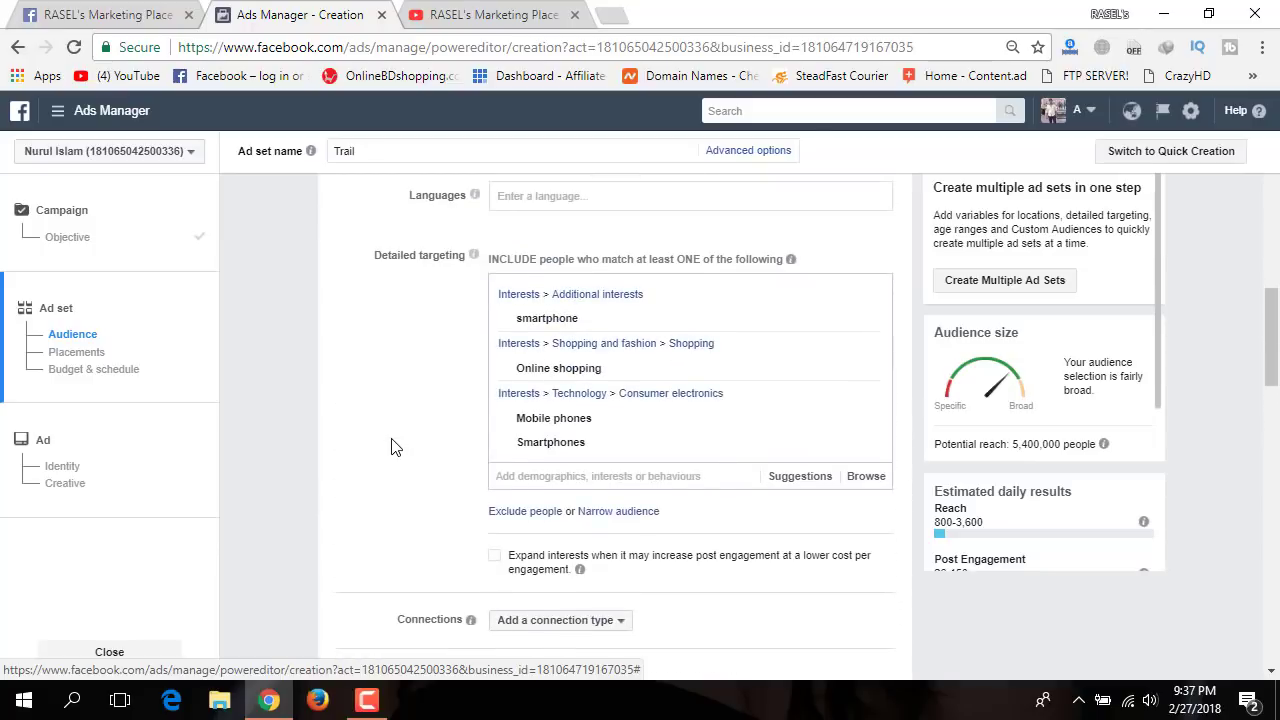
scroll(395, 445, down, 2)
scroll(396, 446, down, 3)
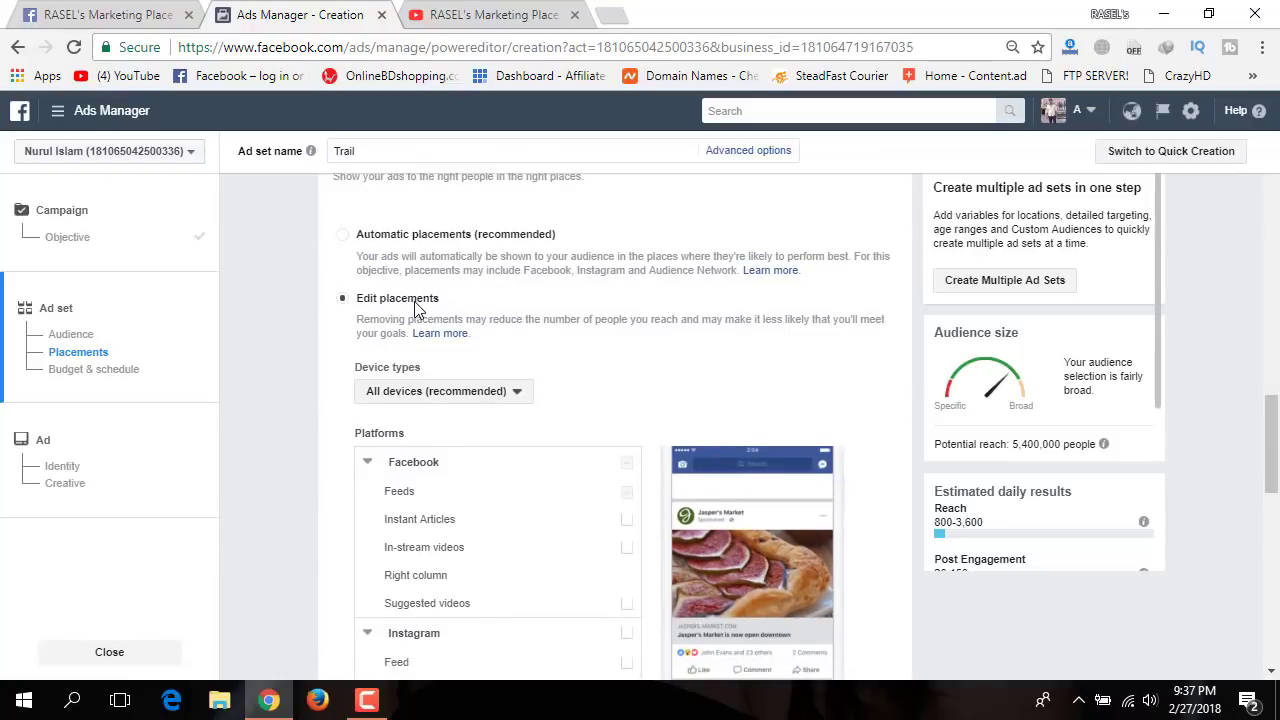
click(344, 236)
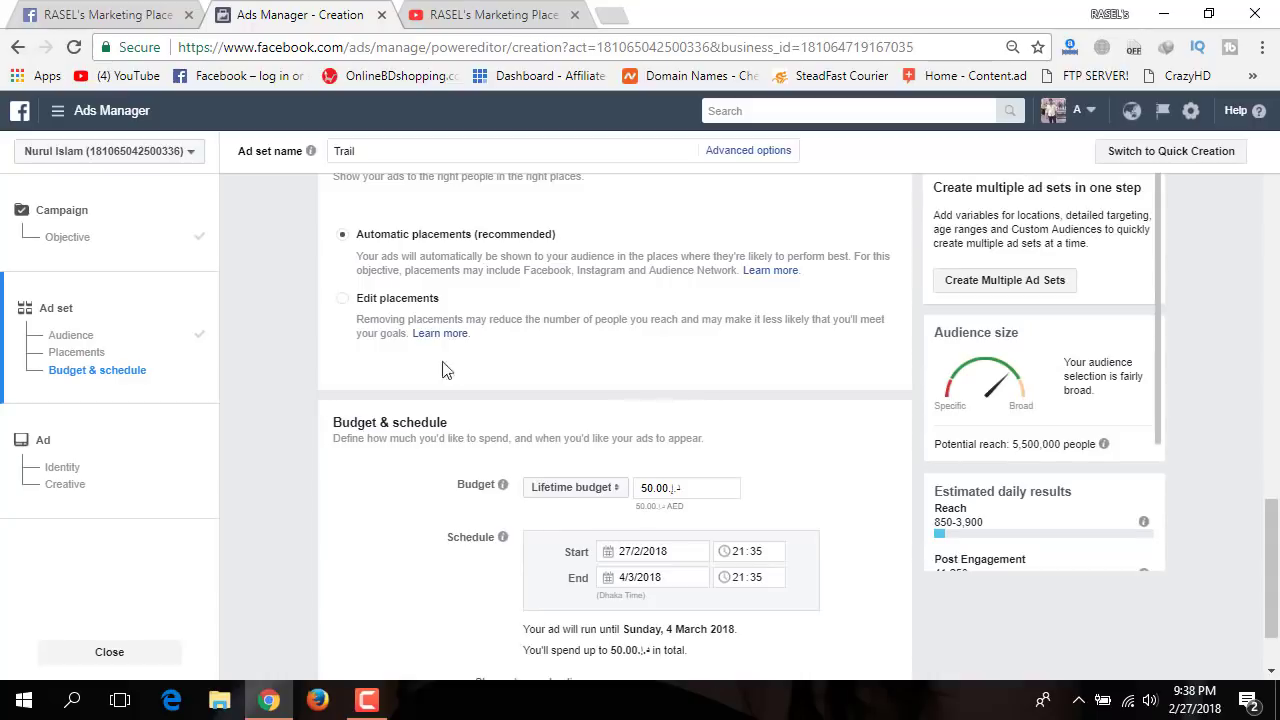
Examine the Facebook, Instagram and Audience Network options under Edit placements, and return to Automatic placements
click(343, 300)
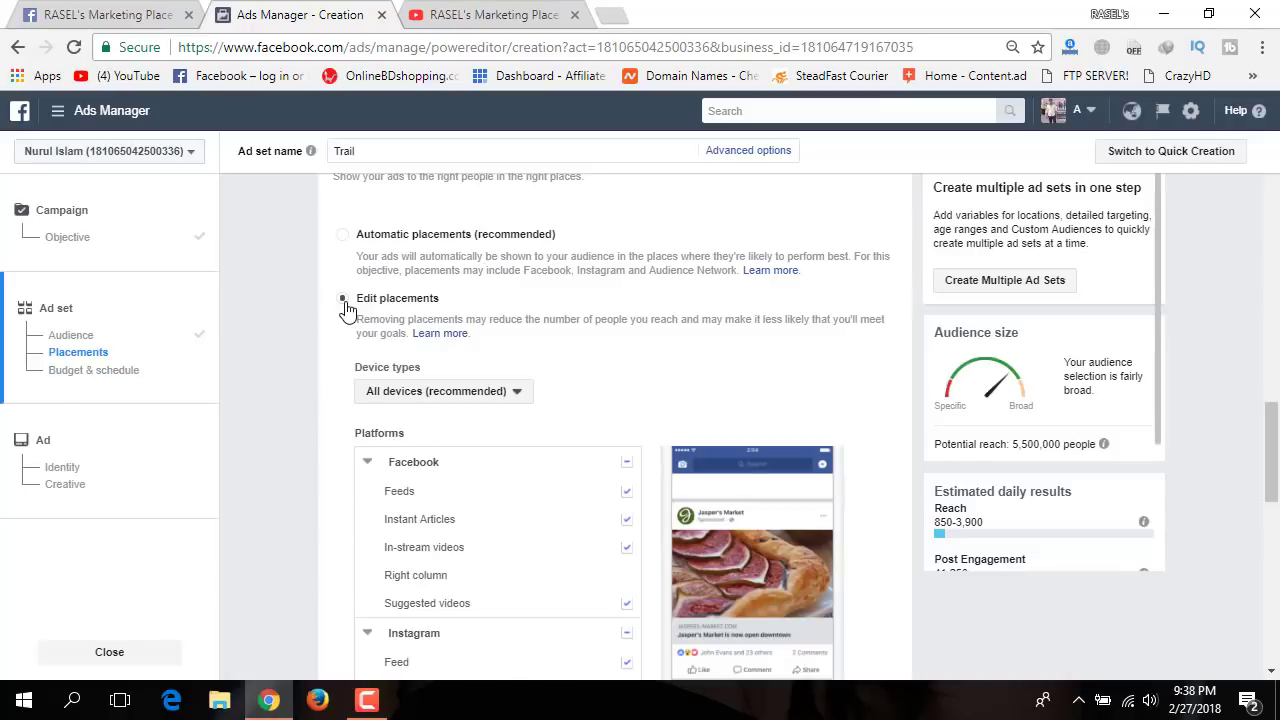
scroll(350, 430, down, 1)
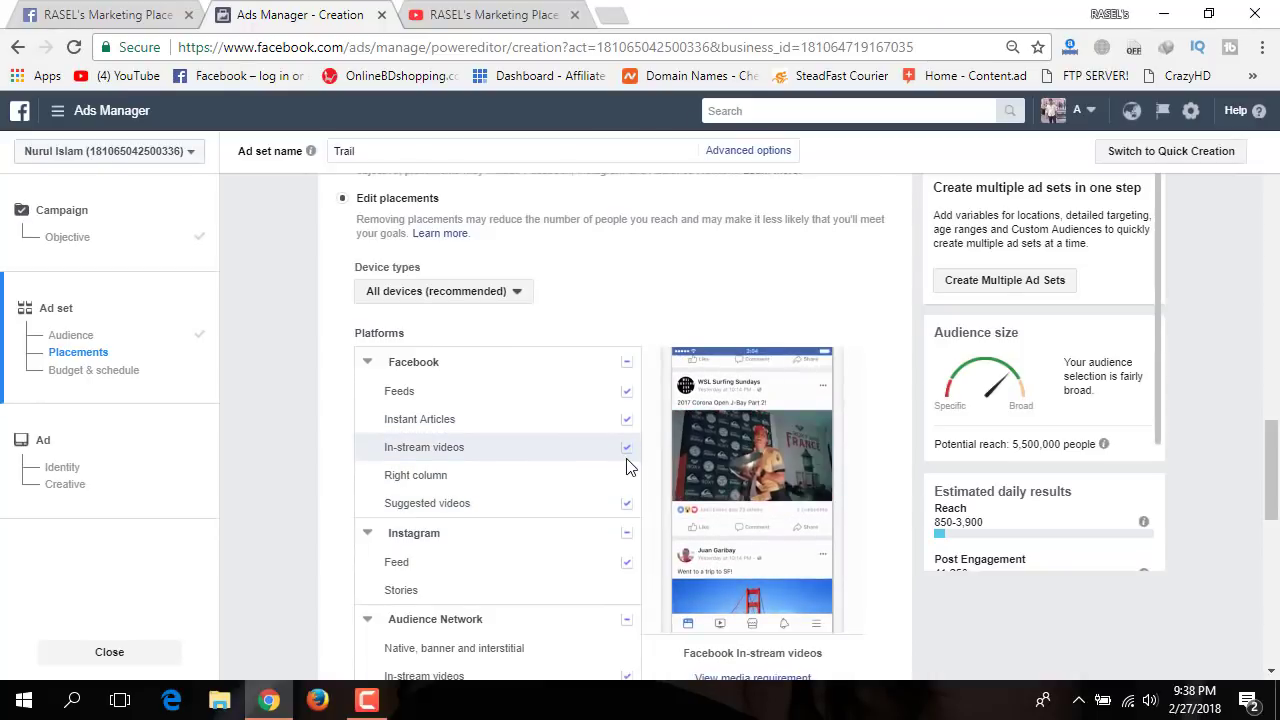
click(628, 563)
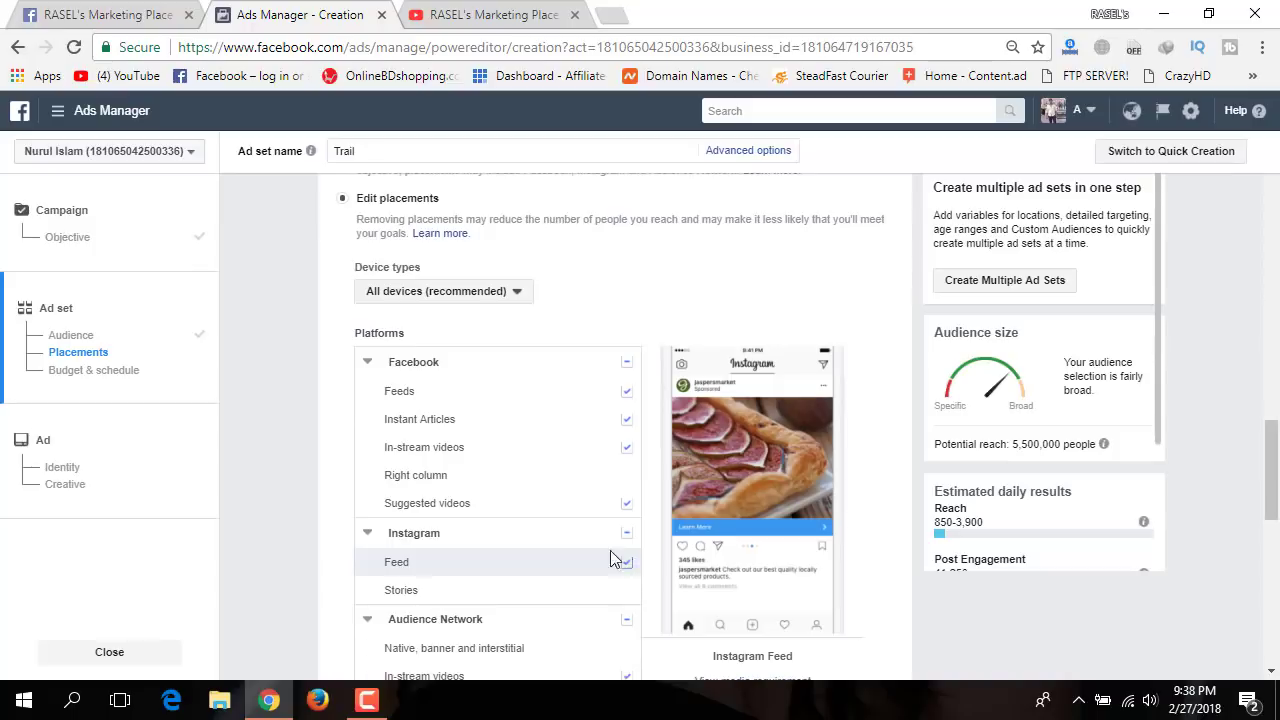
scroll(450, 350, up, 1)
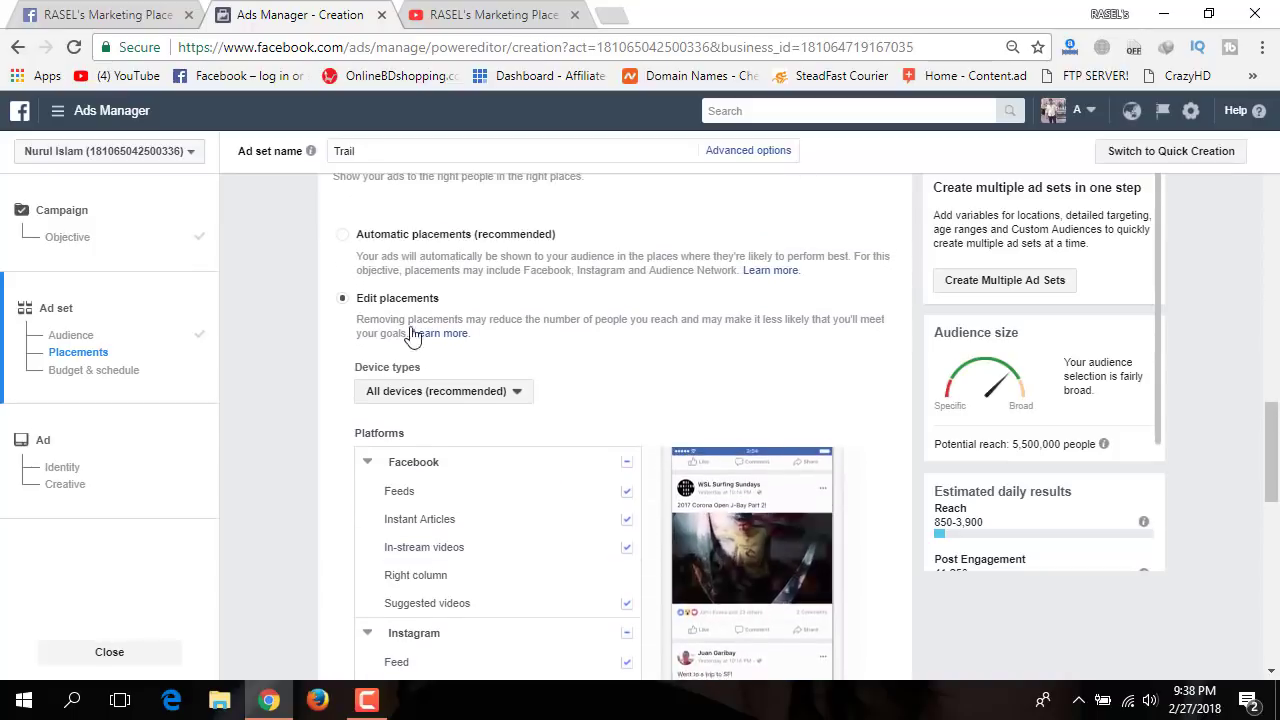
click(342, 236)
Examine the budget type options, the schedule's start and end dates, and the run and spending summary
scroll(316, 395, down, 1)
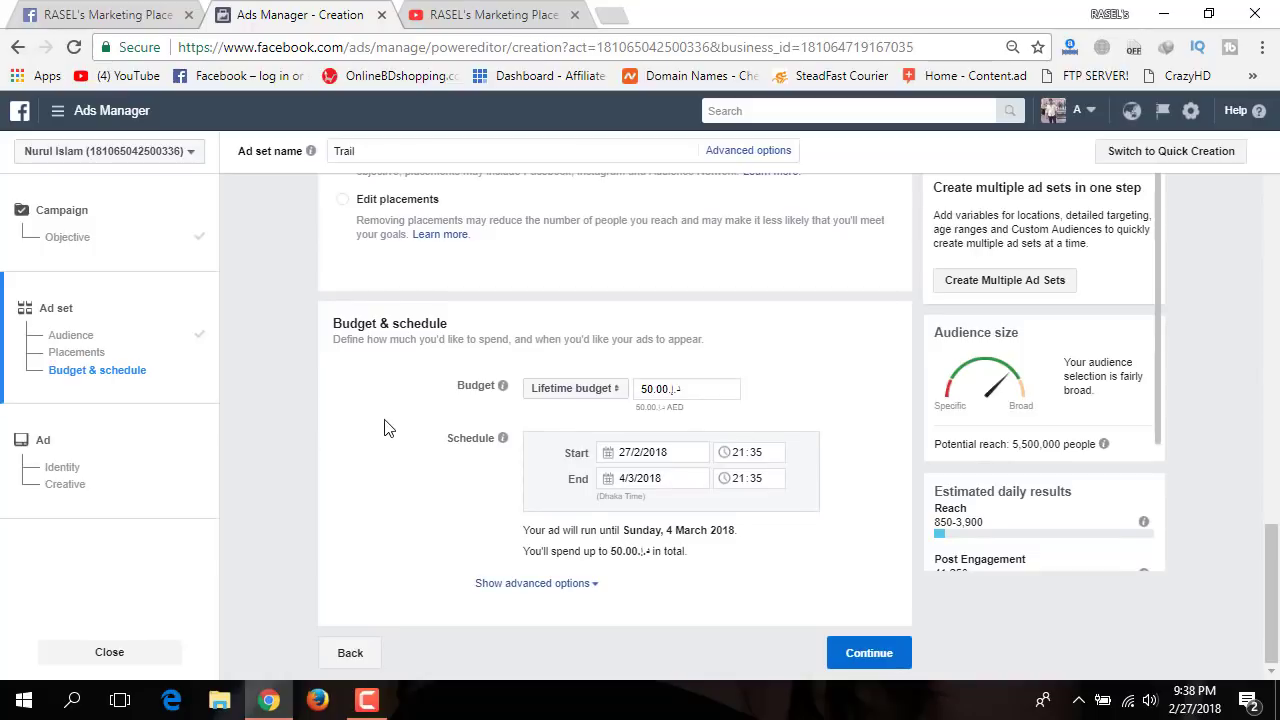
click(578, 396)
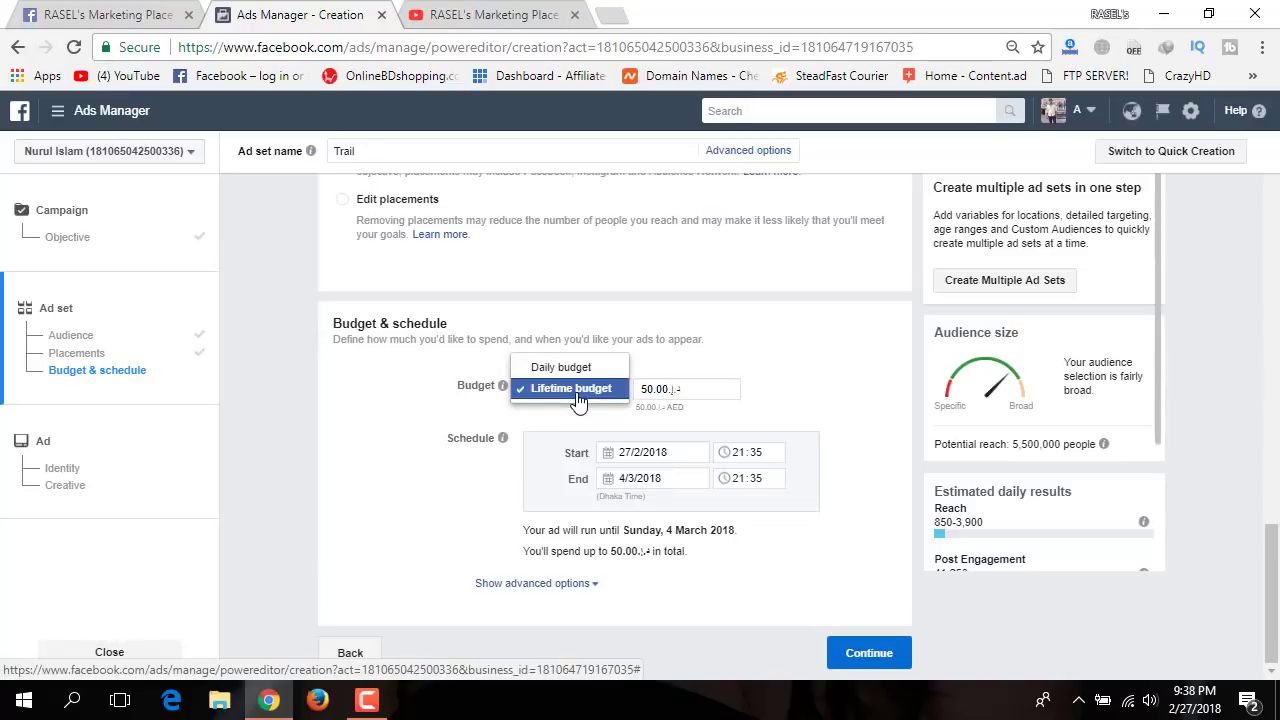
click(426, 400)
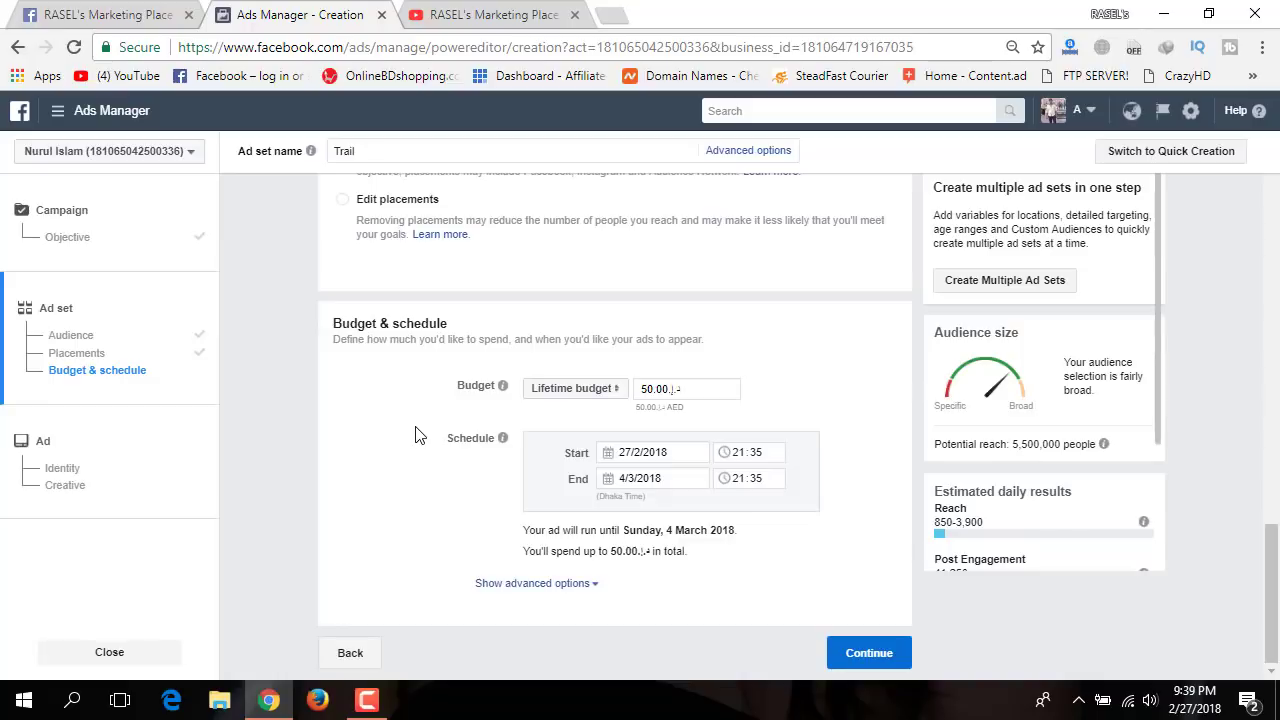
click(687, 456)
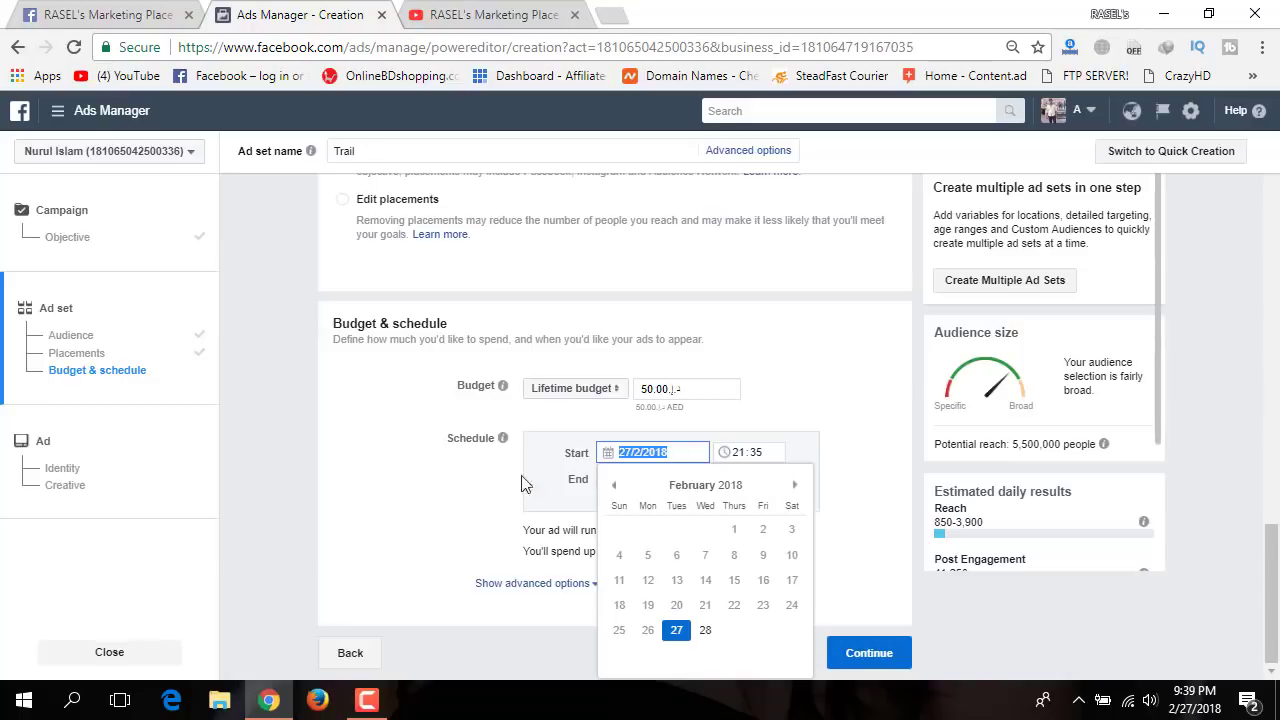
click(477, 480)
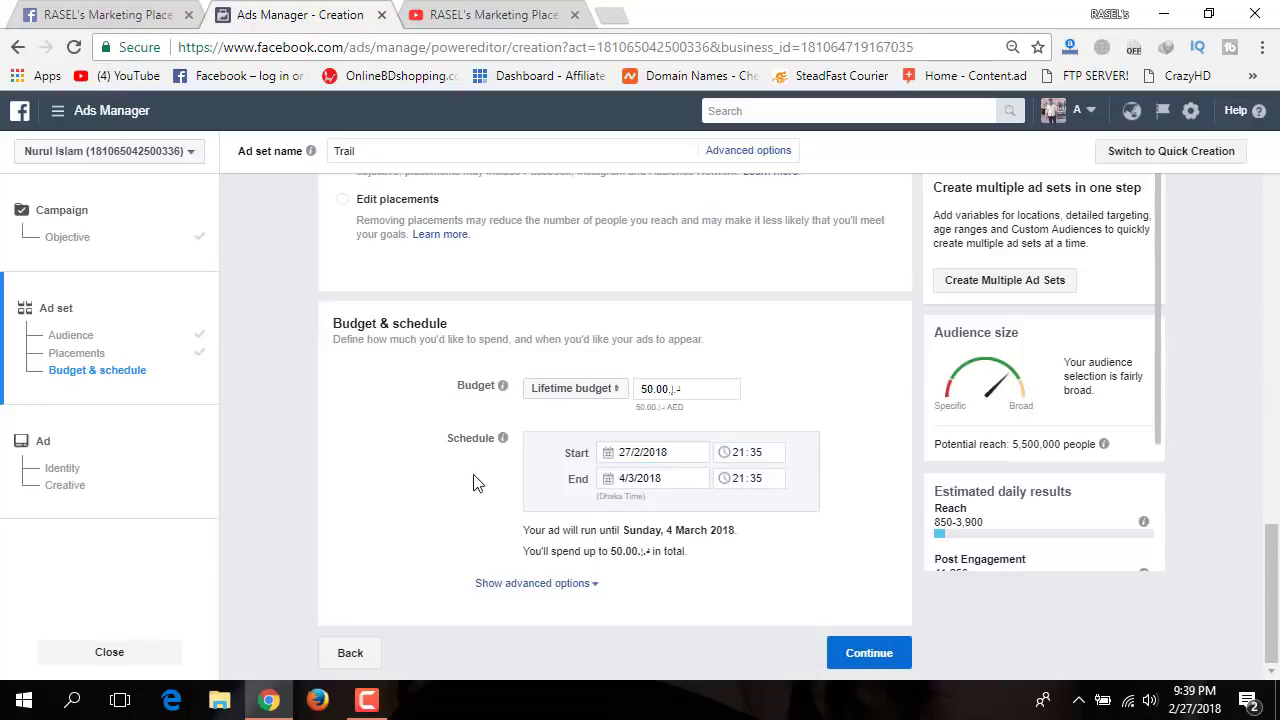
click(679, 450)
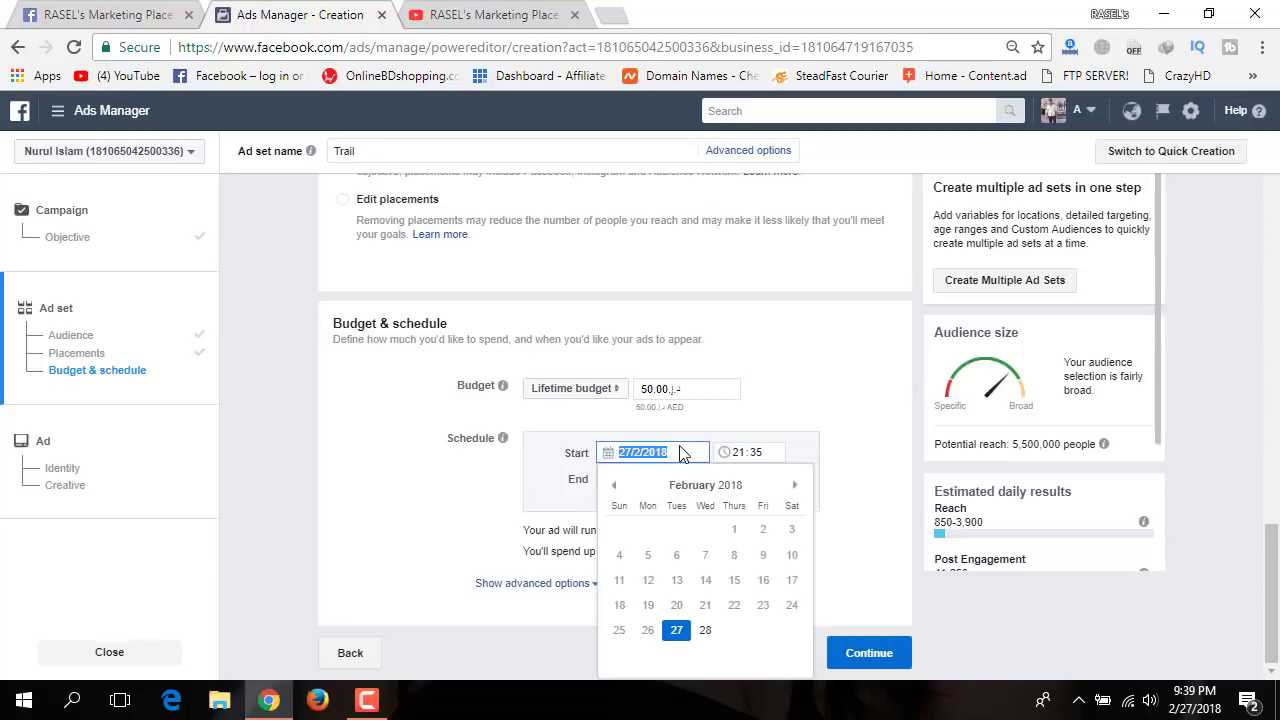
click(475, 490)
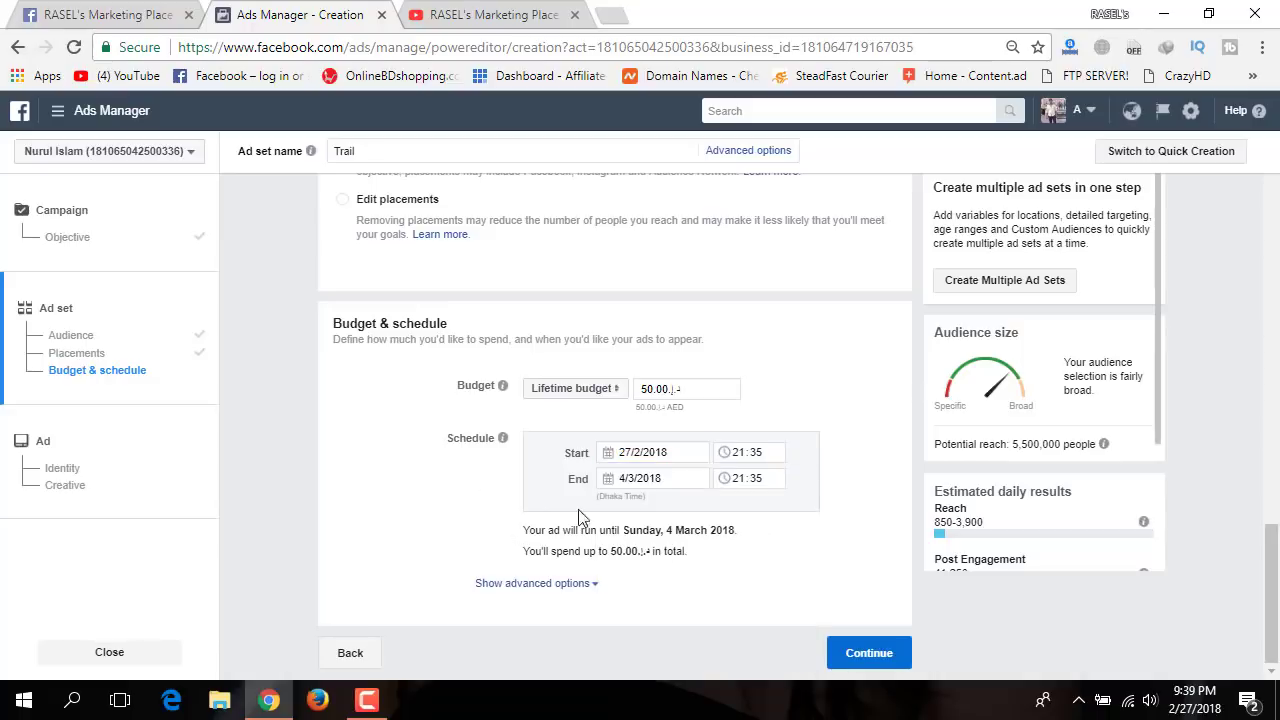
click(684, 482)
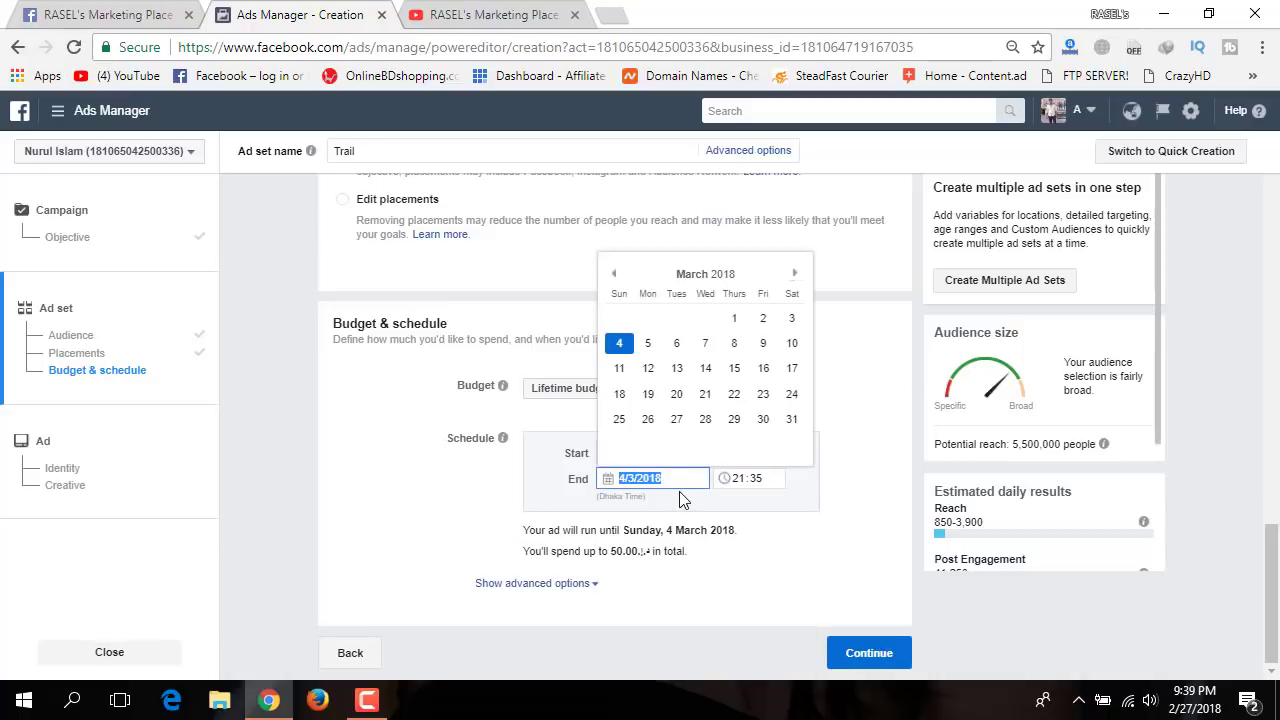
click(432, 507)
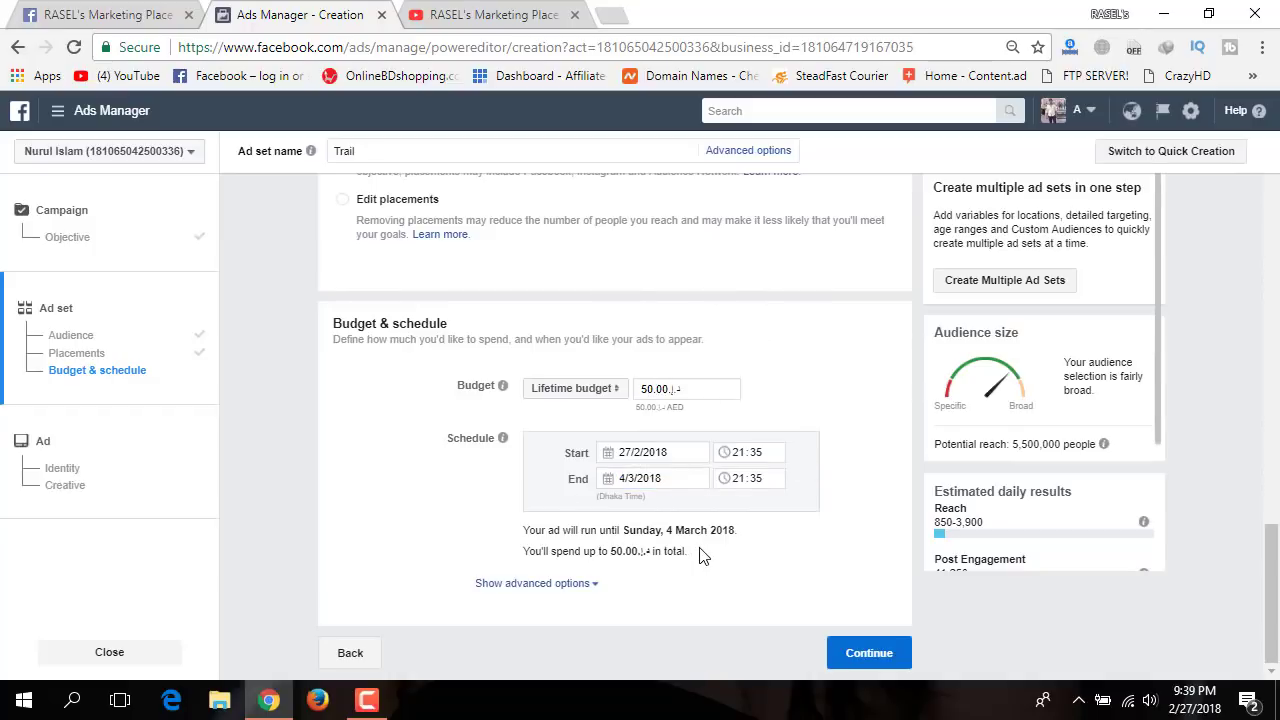
drag(700, 555, 527, 543)
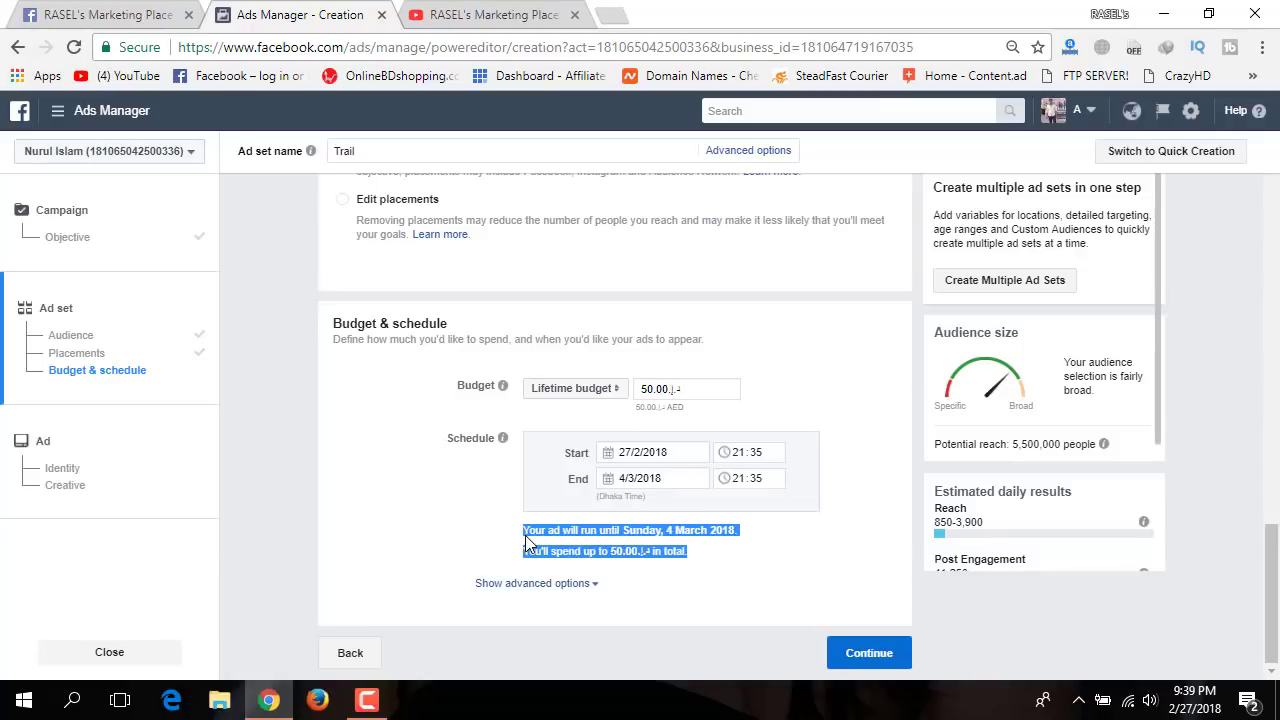
click(549, 537)
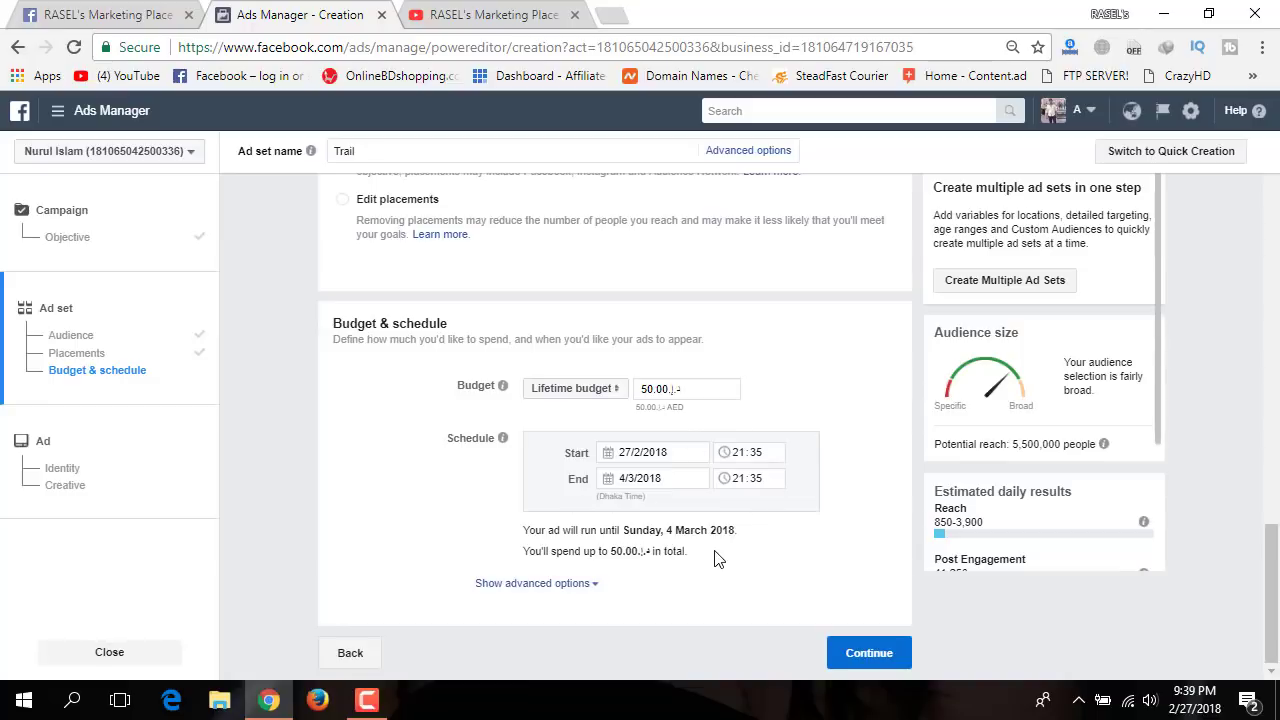
Continue to the ad level and rename the ad as Mobile
click(866, 653)
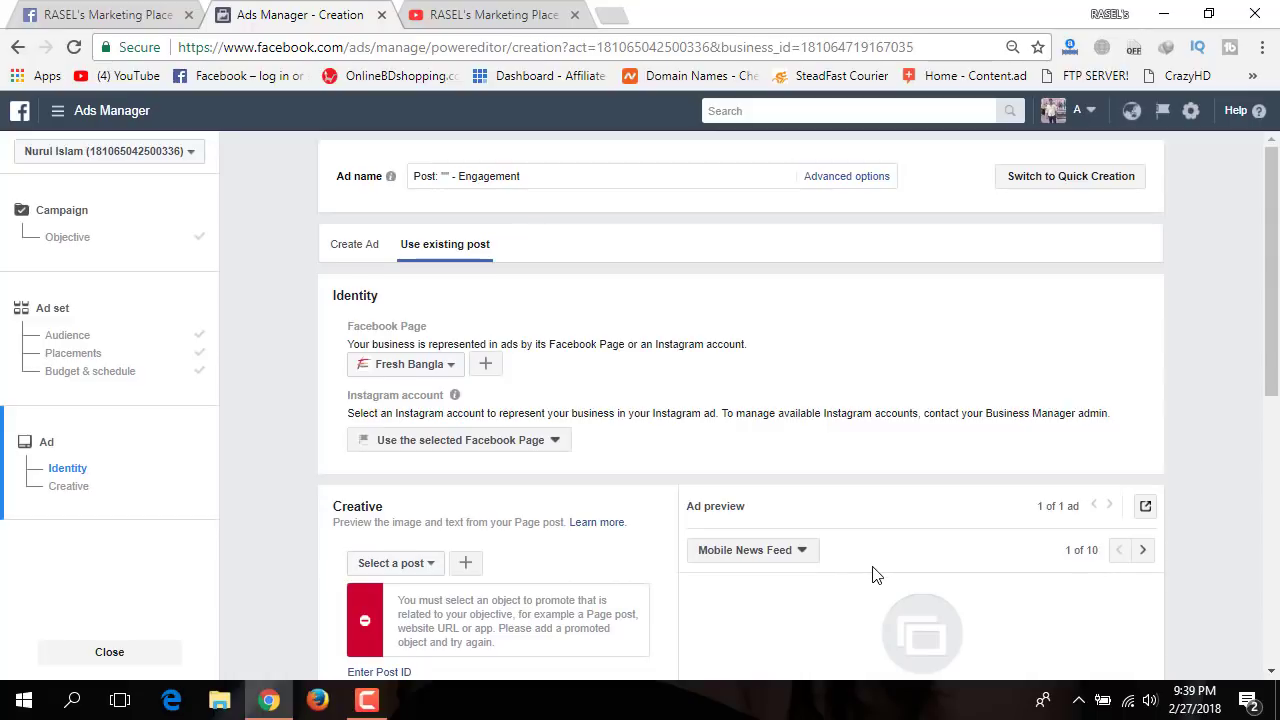
triple_click(546, 175)
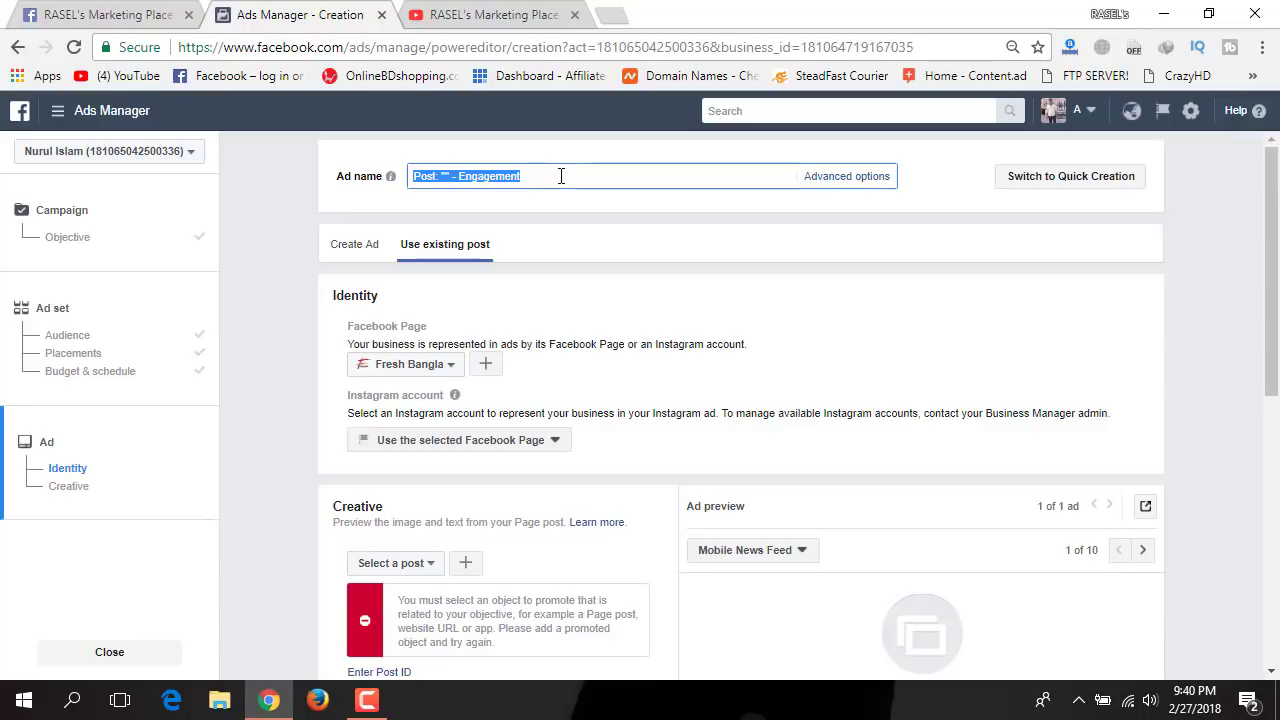
text(Mobile)
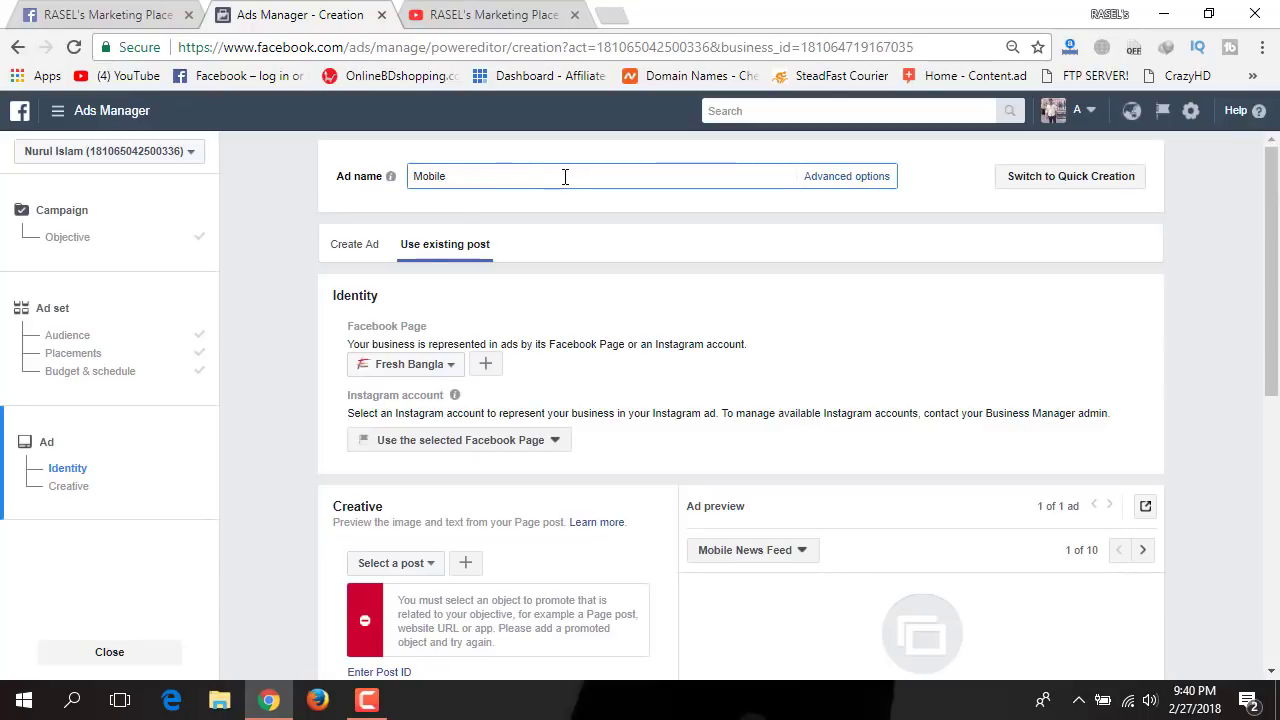
Set the ad's Facebook Page to General Store and open the post ID entry for the creative
click(437, 368)
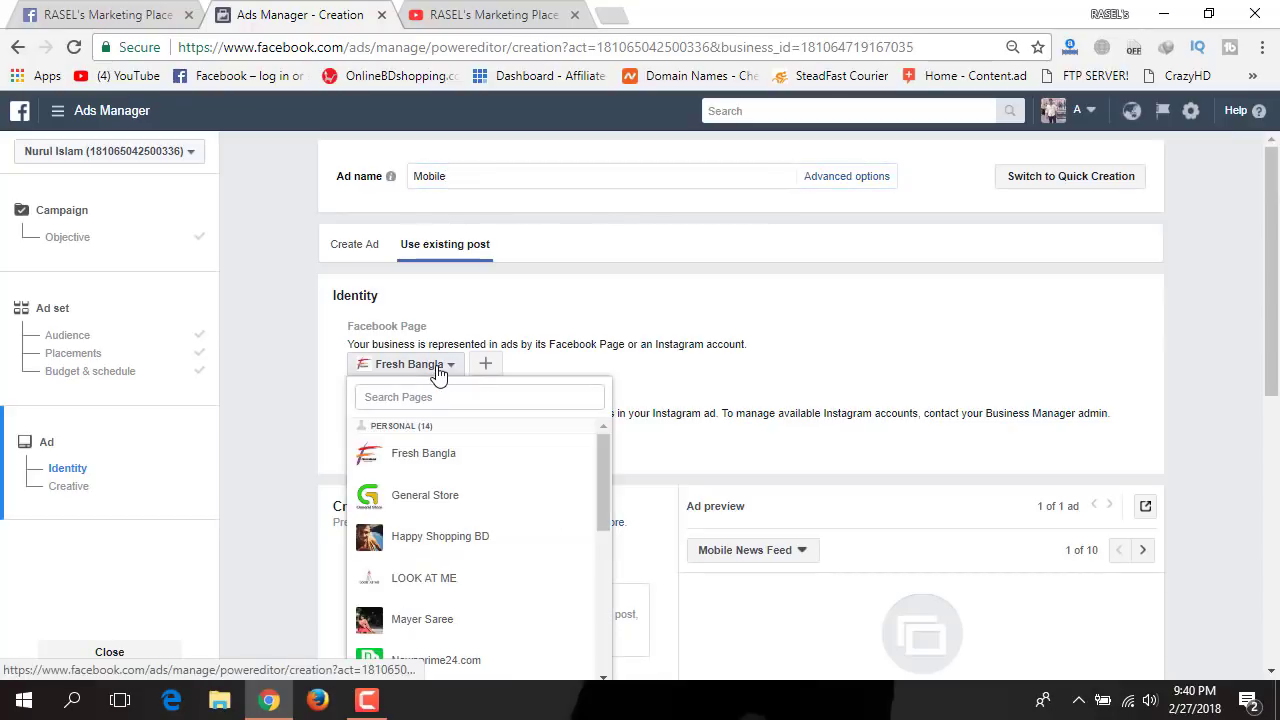
click(485, 500)
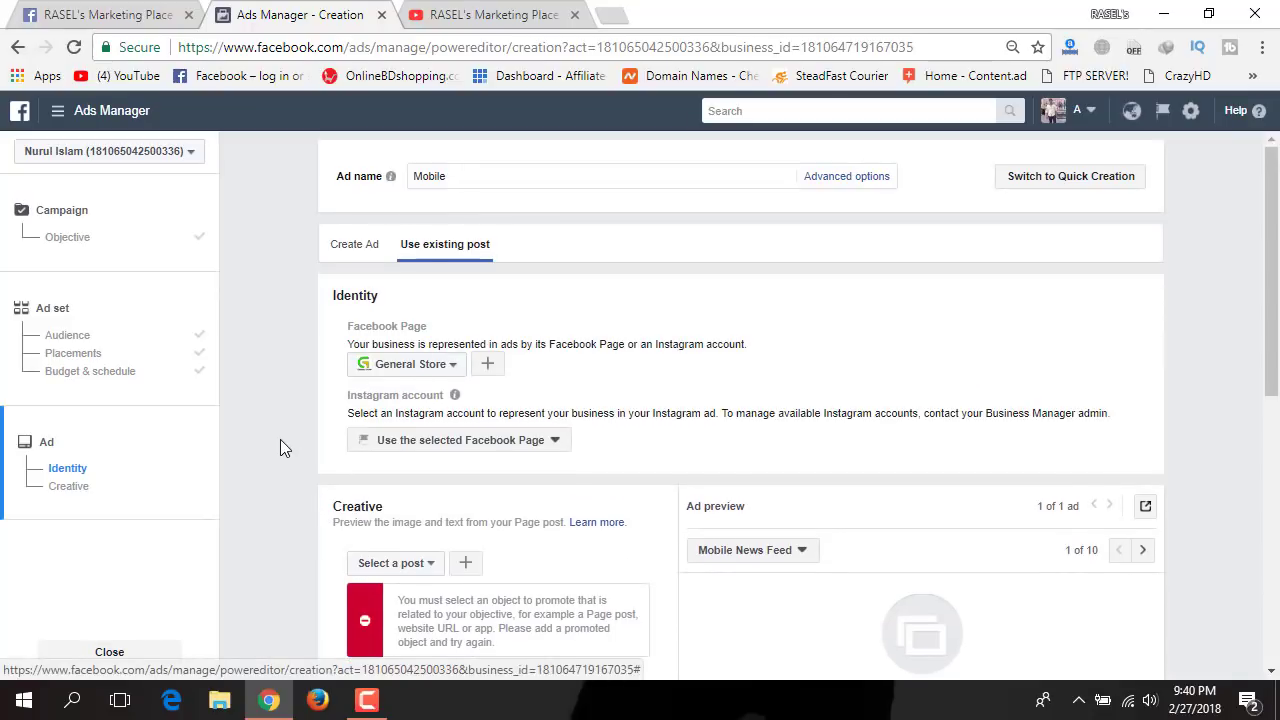
scroll(281, 448, down, 1)
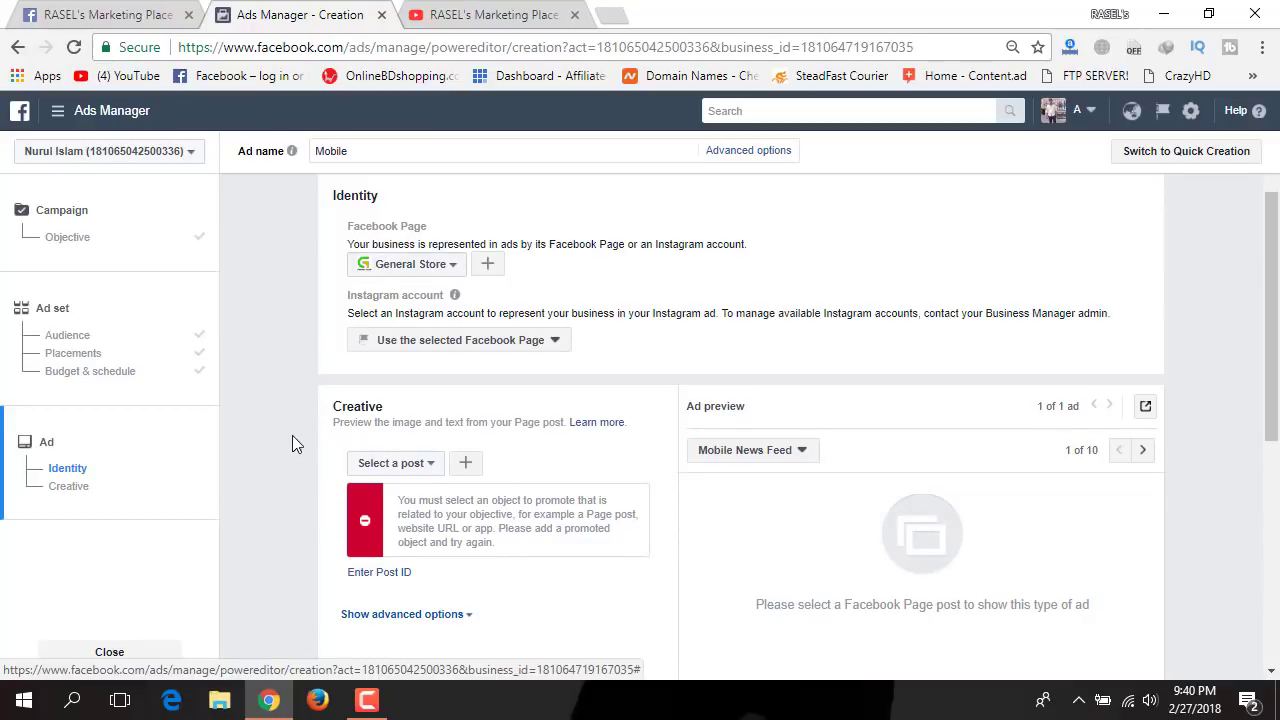
scroll(292, 435, down, 1)
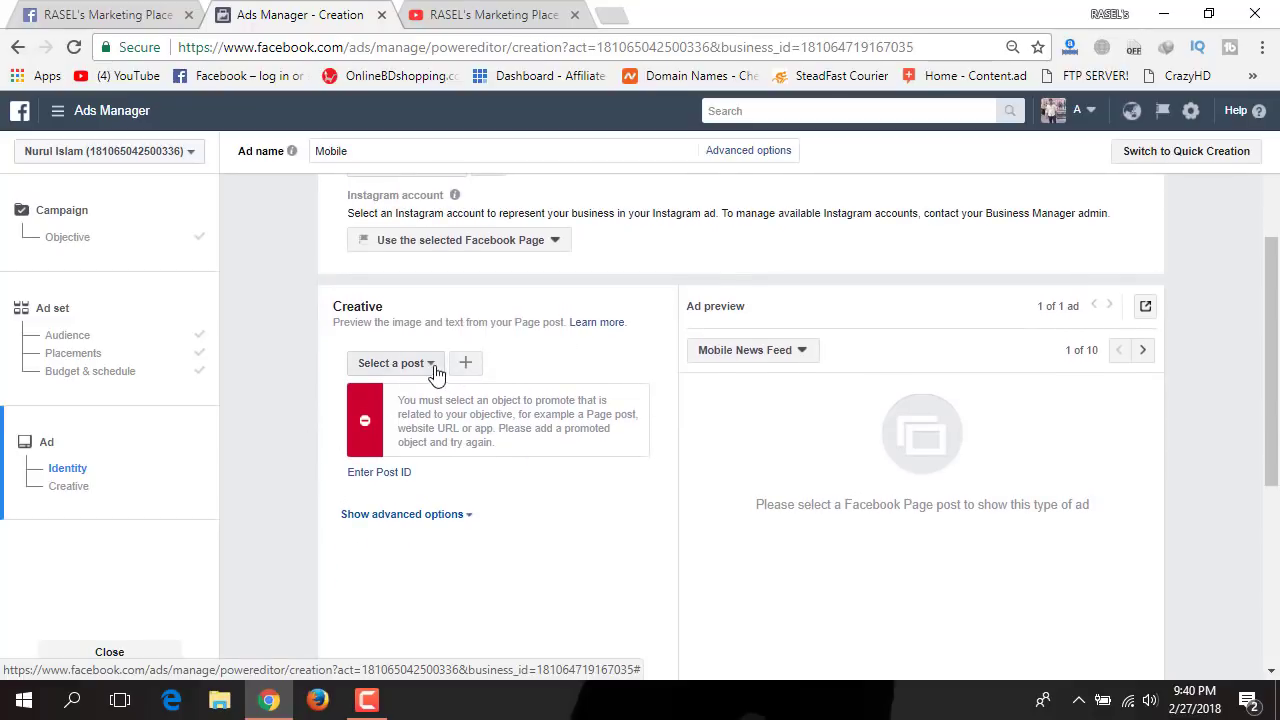
click(403, 476)
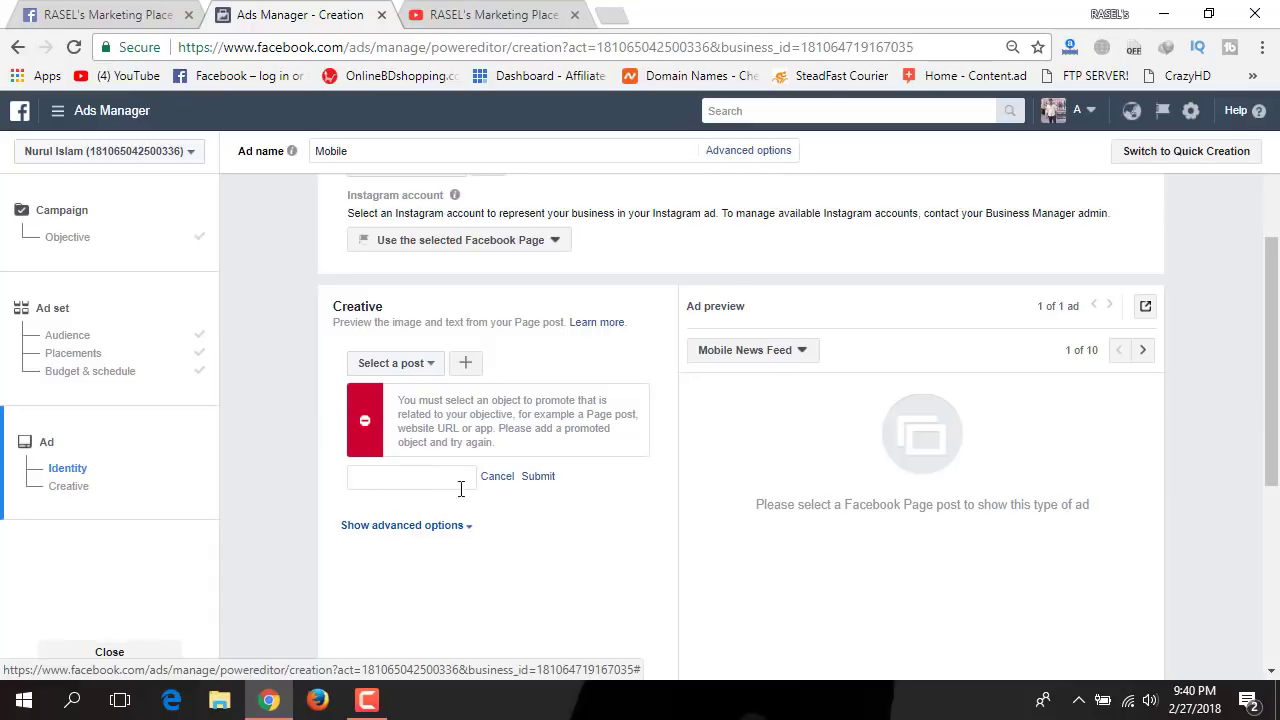
Switch to the RASEL's Marketing Place page and open the photo of its Corporate Price List post
click(96, 12)
scroll(2, 318, down, 8)
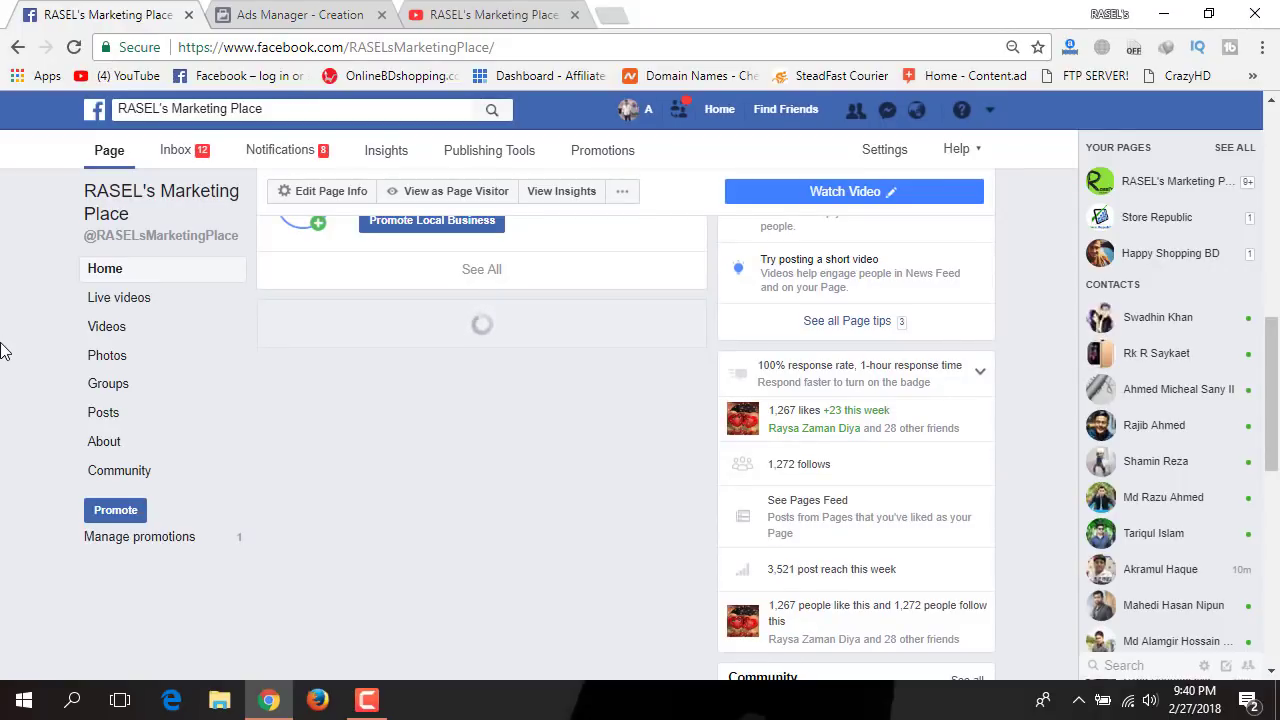
scroll(4, 358, down, 3)
scroll(4, 358, down, 6)
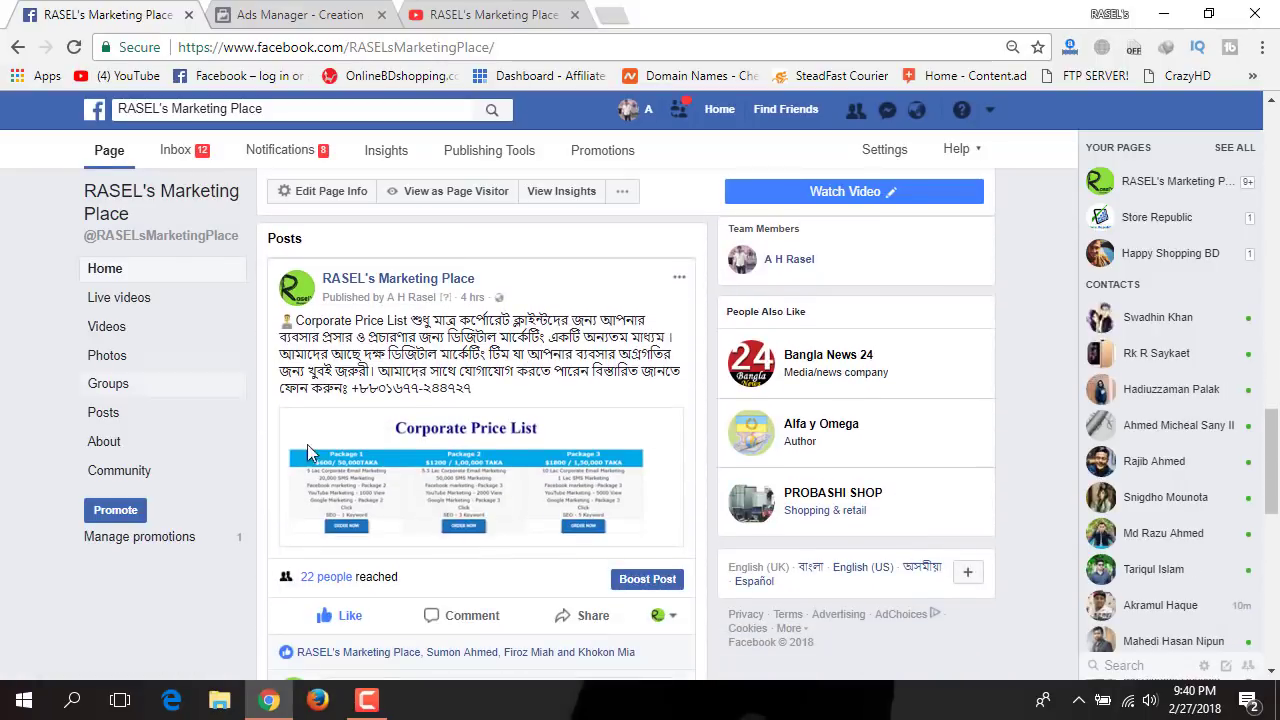
click(443, 478)
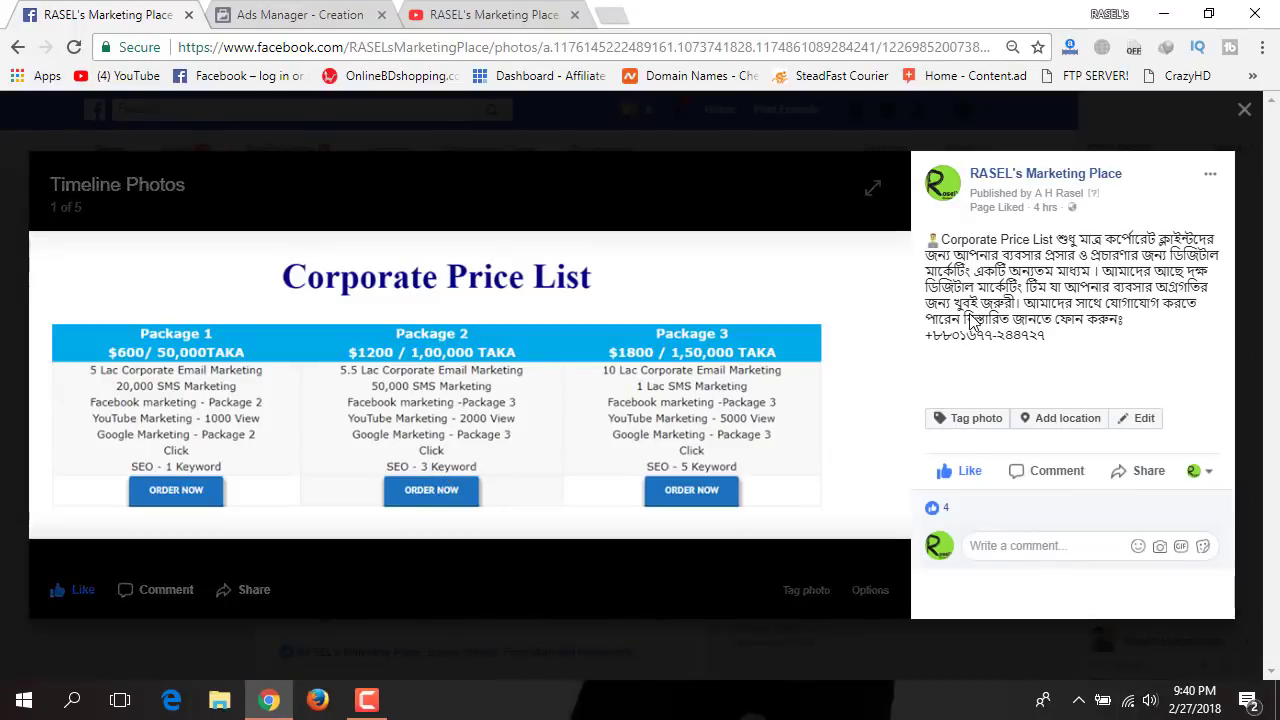
View who liked the Corporate Price List post, close the list, and highlight the post ID in the page address
mouse_move(946, 517)
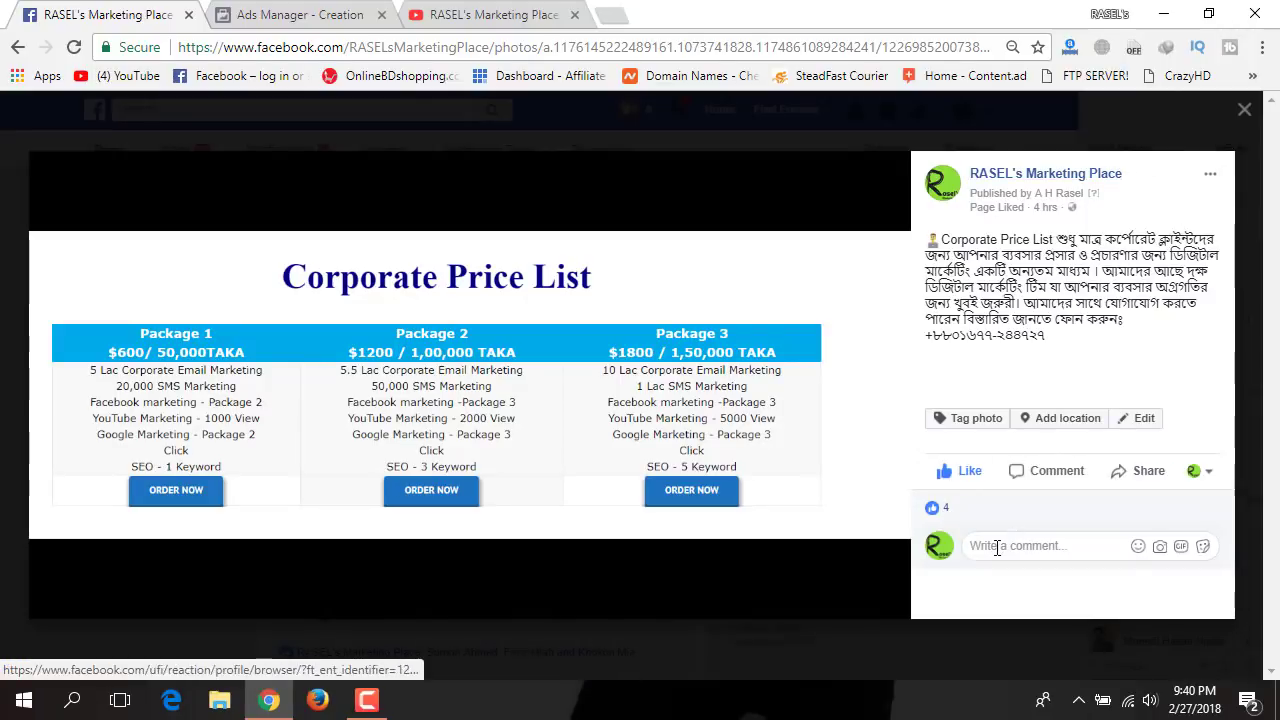
click(948, 511)
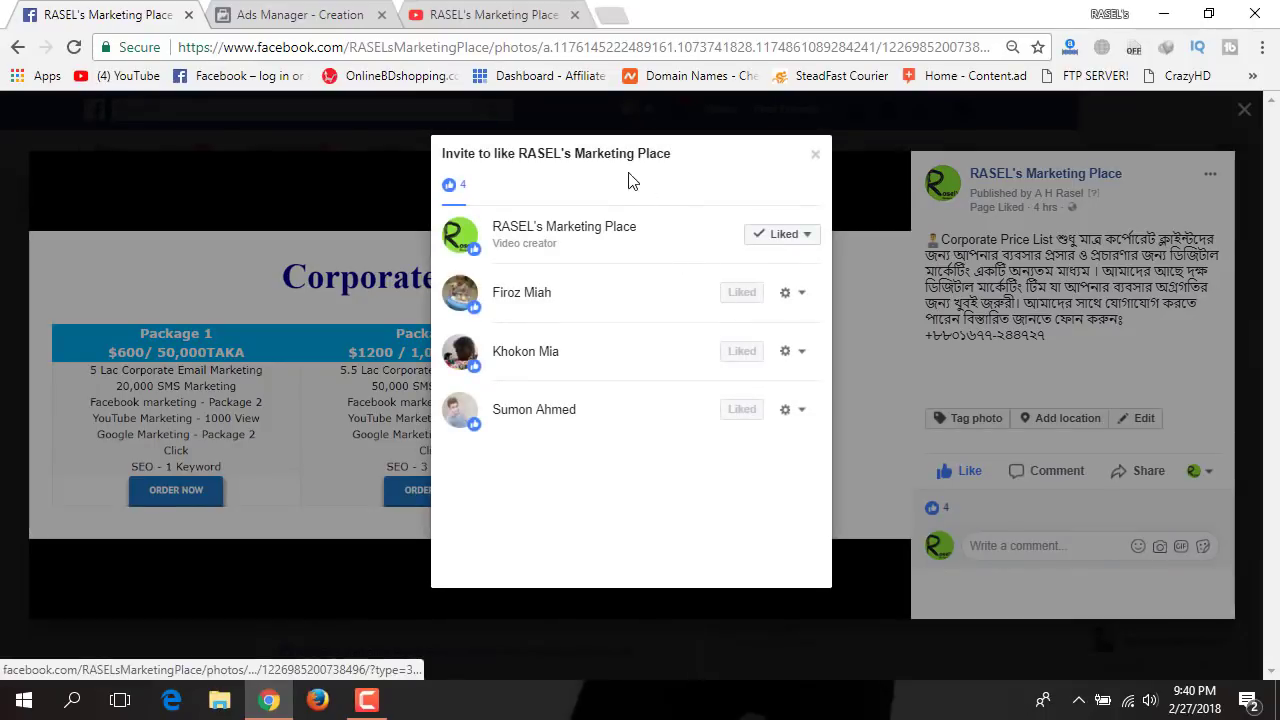
click(815, 158)
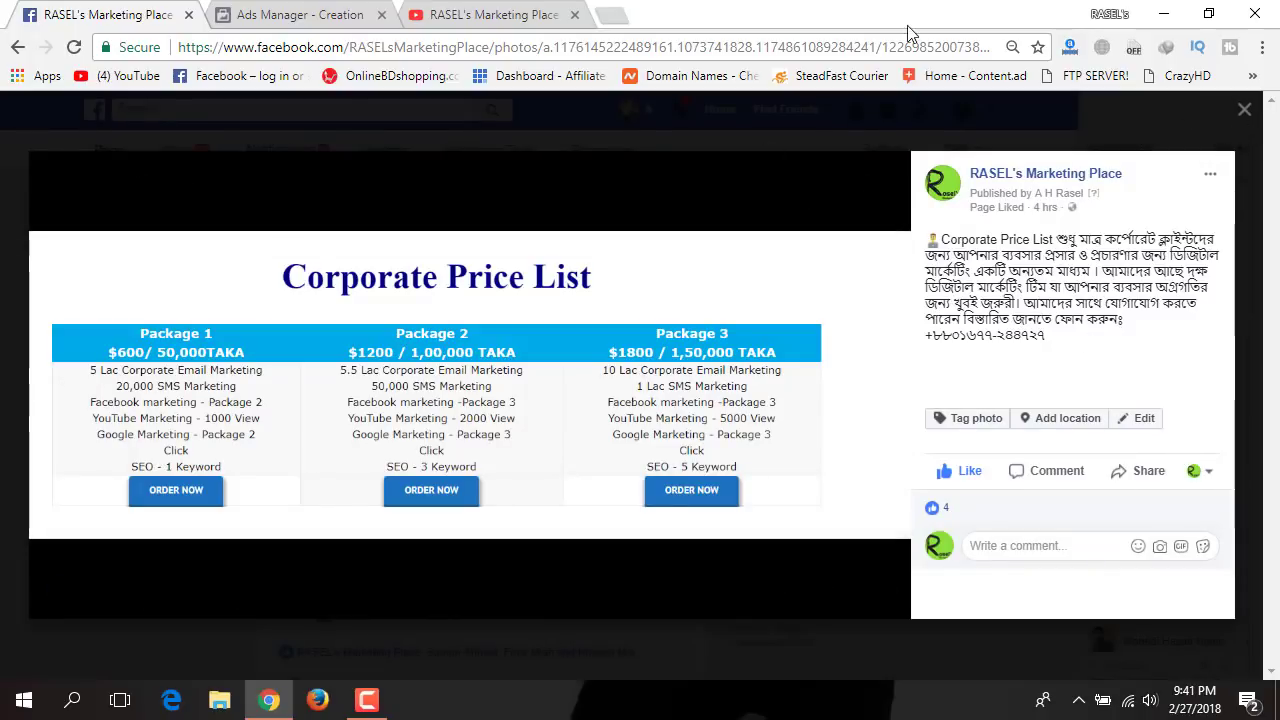
mouse_move(882, 47)
mouse_down()
mouse_move(995, 47)
mouse_move(902, 52)
mouse_up()
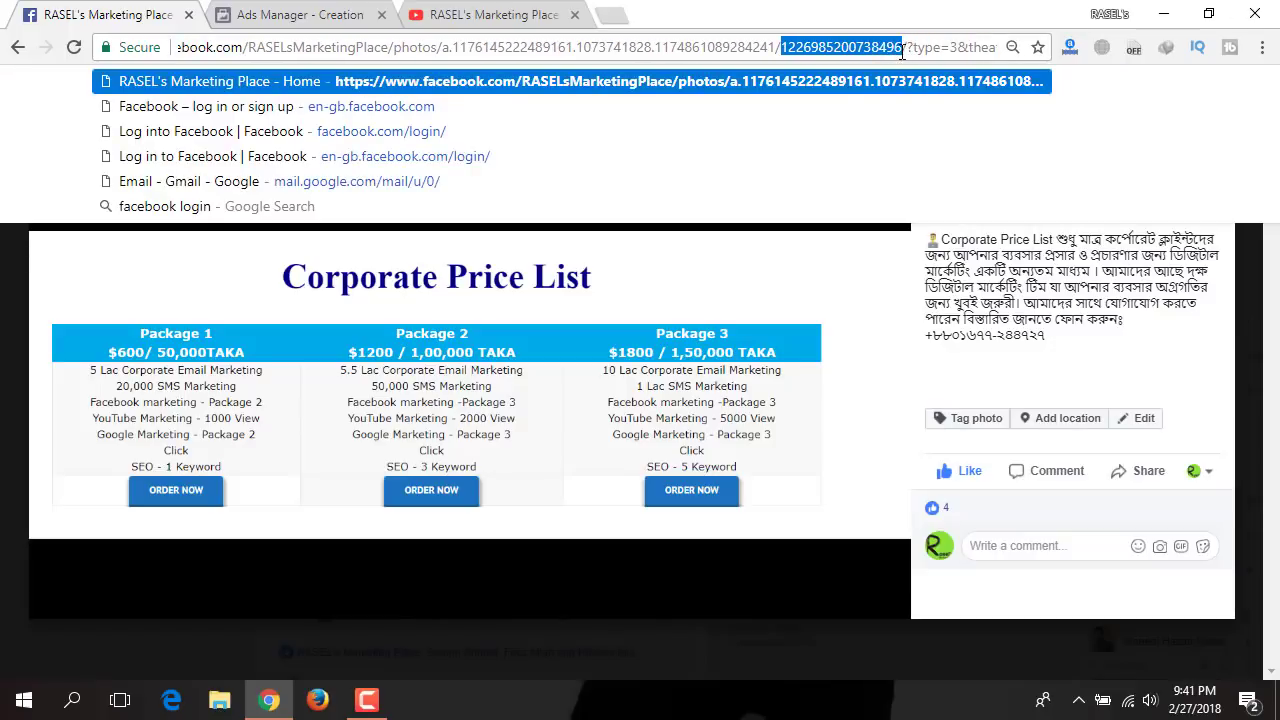
Back in Ads Manager, choose the 499AED/- Samsung Galaxy Note8 post as the creative and advance the ad preview to Desktop News Feed
click(298, 14)
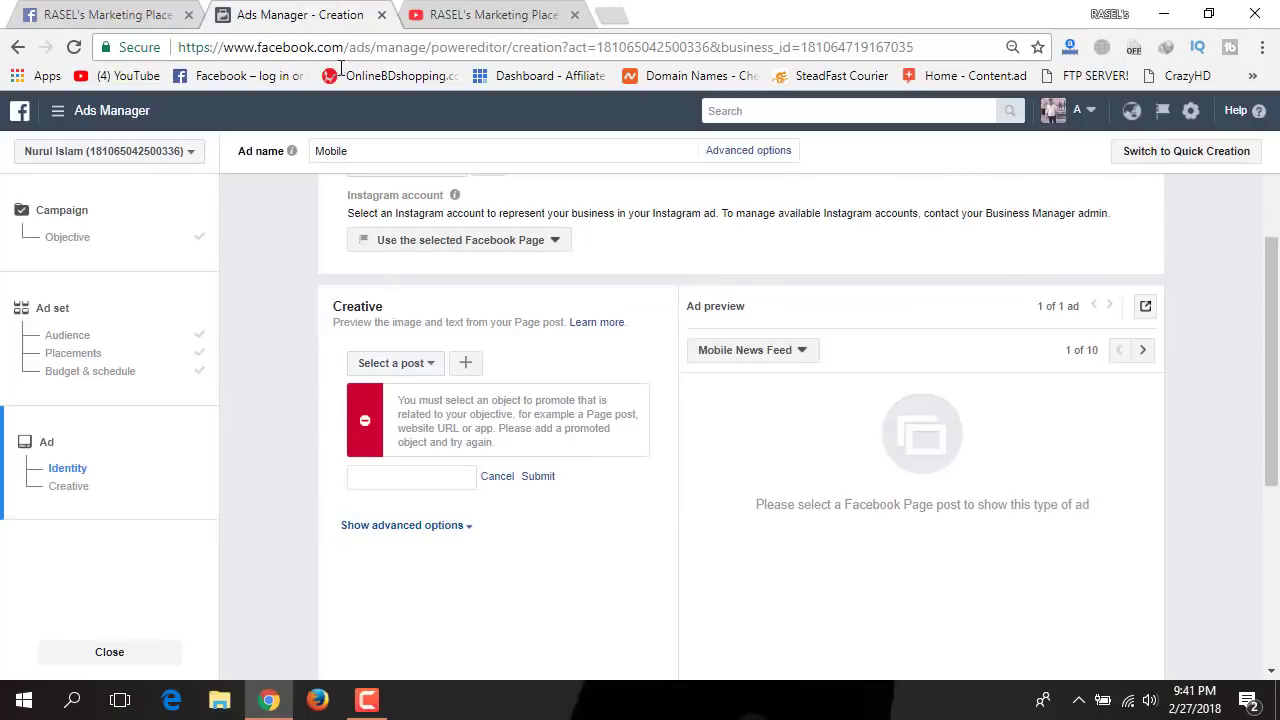
click(413, 364)
scroll(488, 475, down, 2)
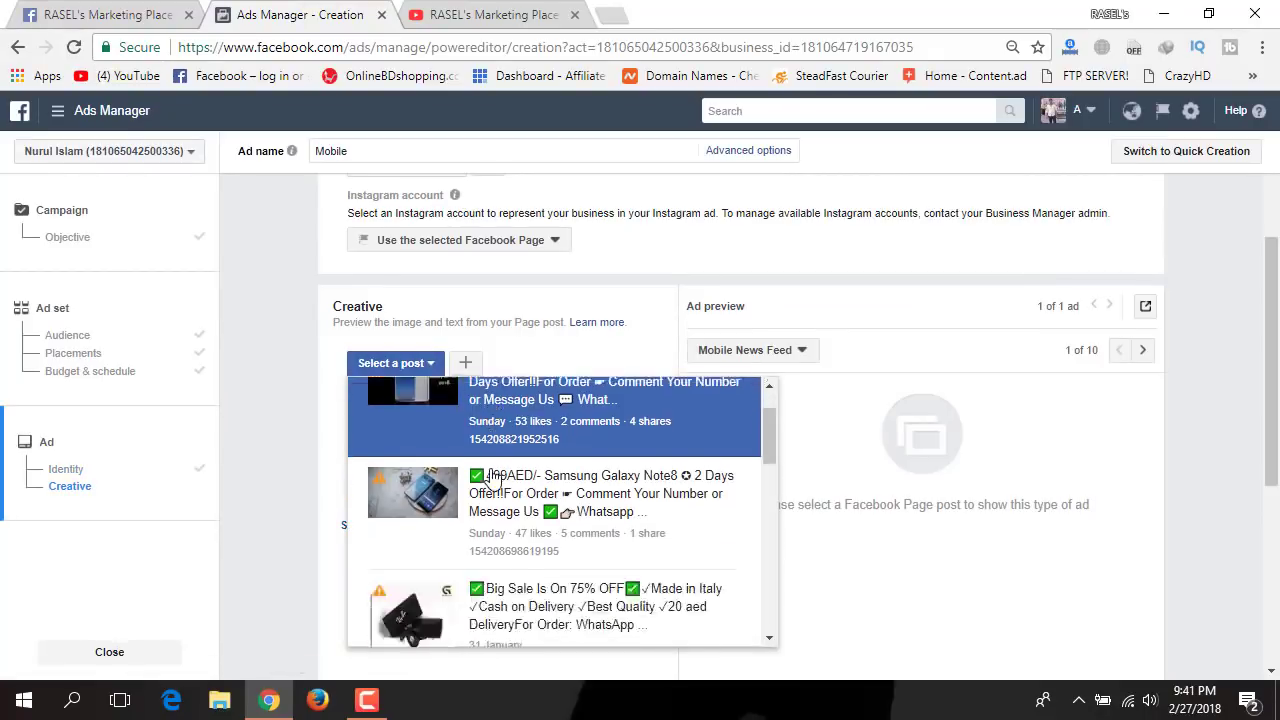
scroll(492, 478, down, 1)
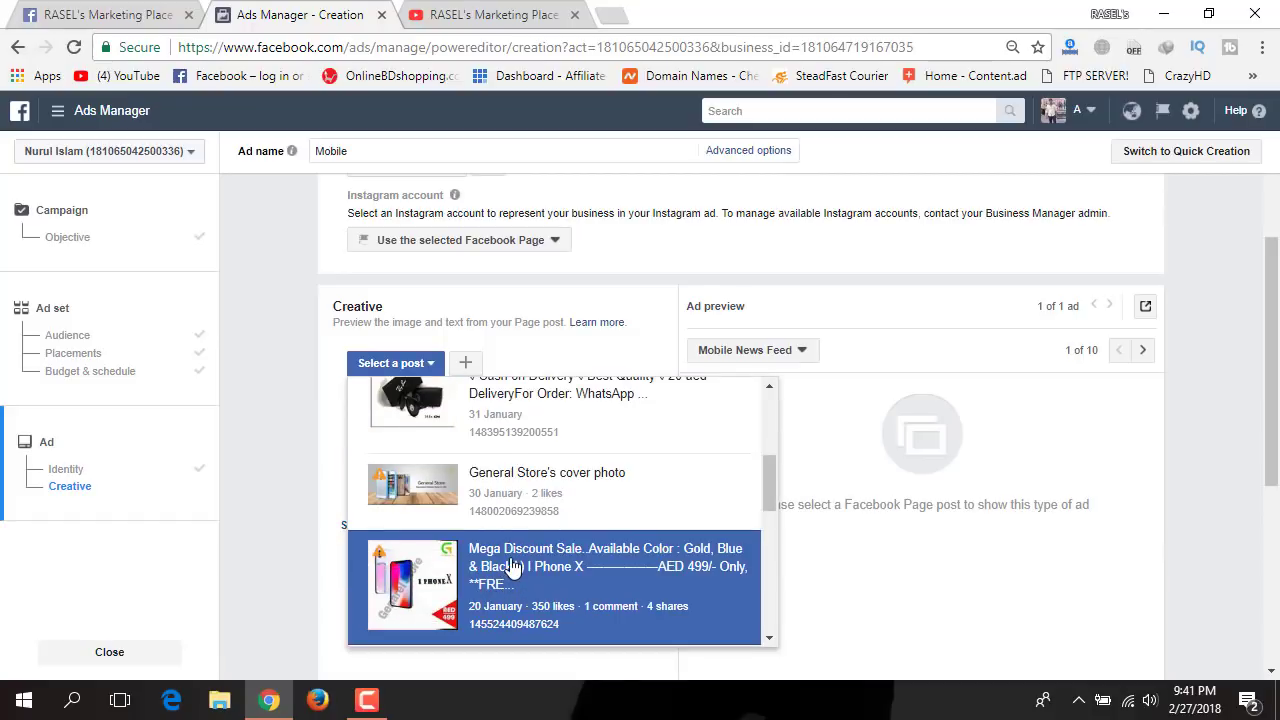
scroll(510, 580, up, 4)
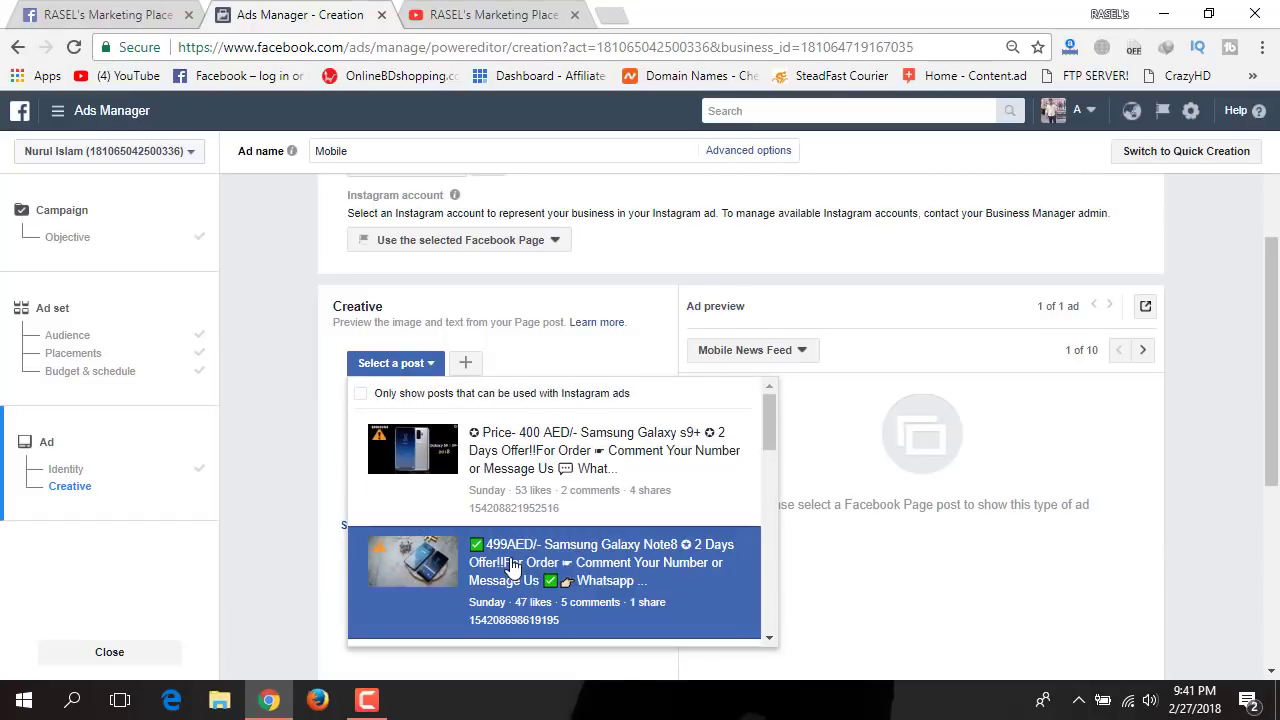
click(512, 566)
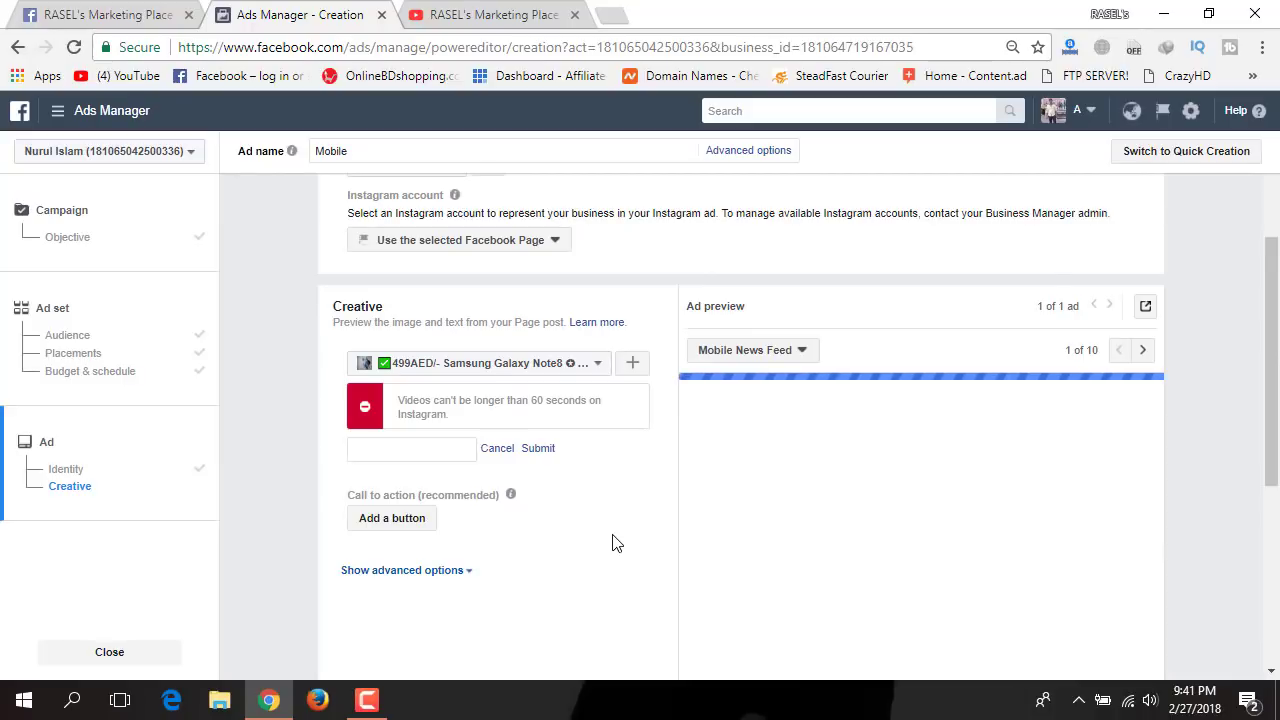
scroll(617, 543, down, 1)
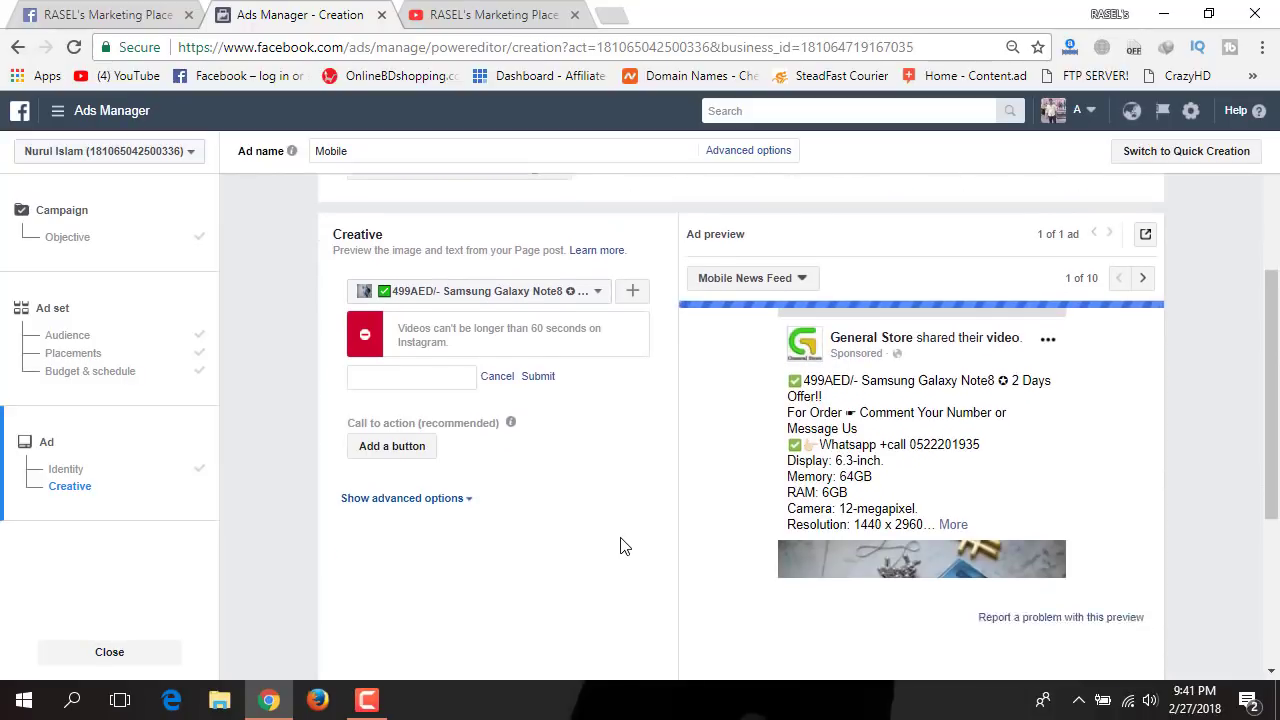
click(1153, 256)
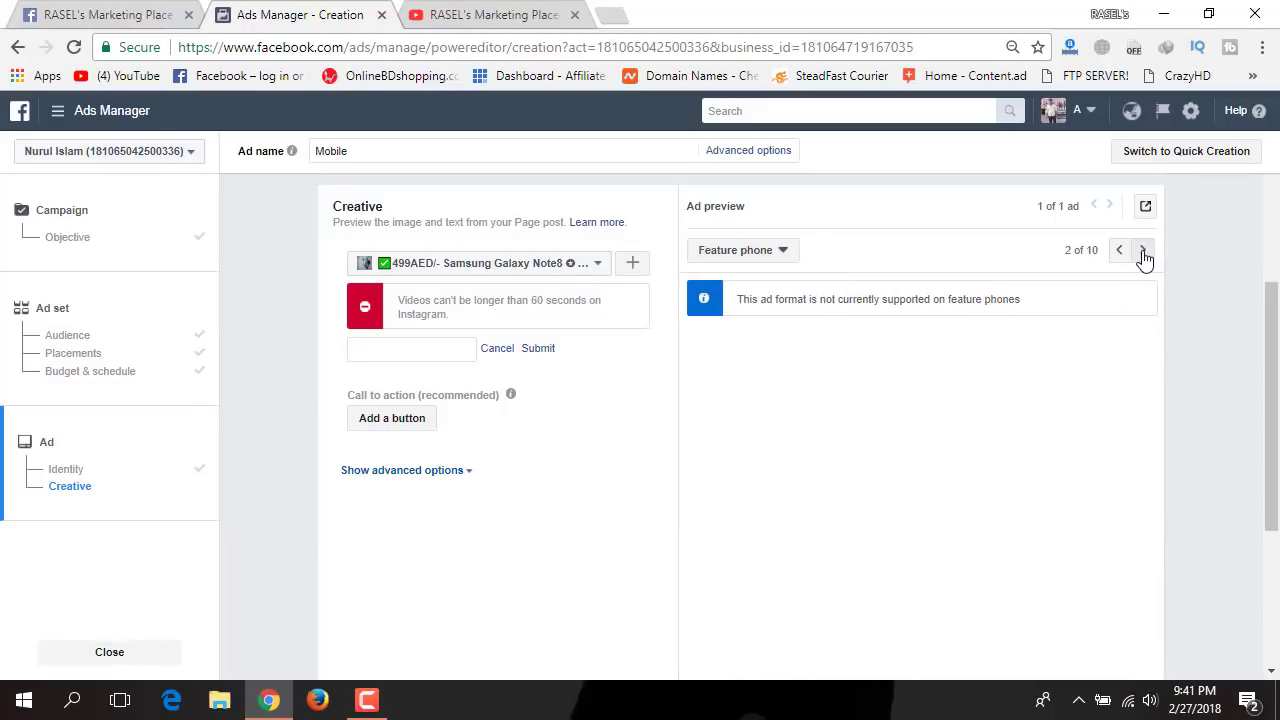
click(1143, 252)
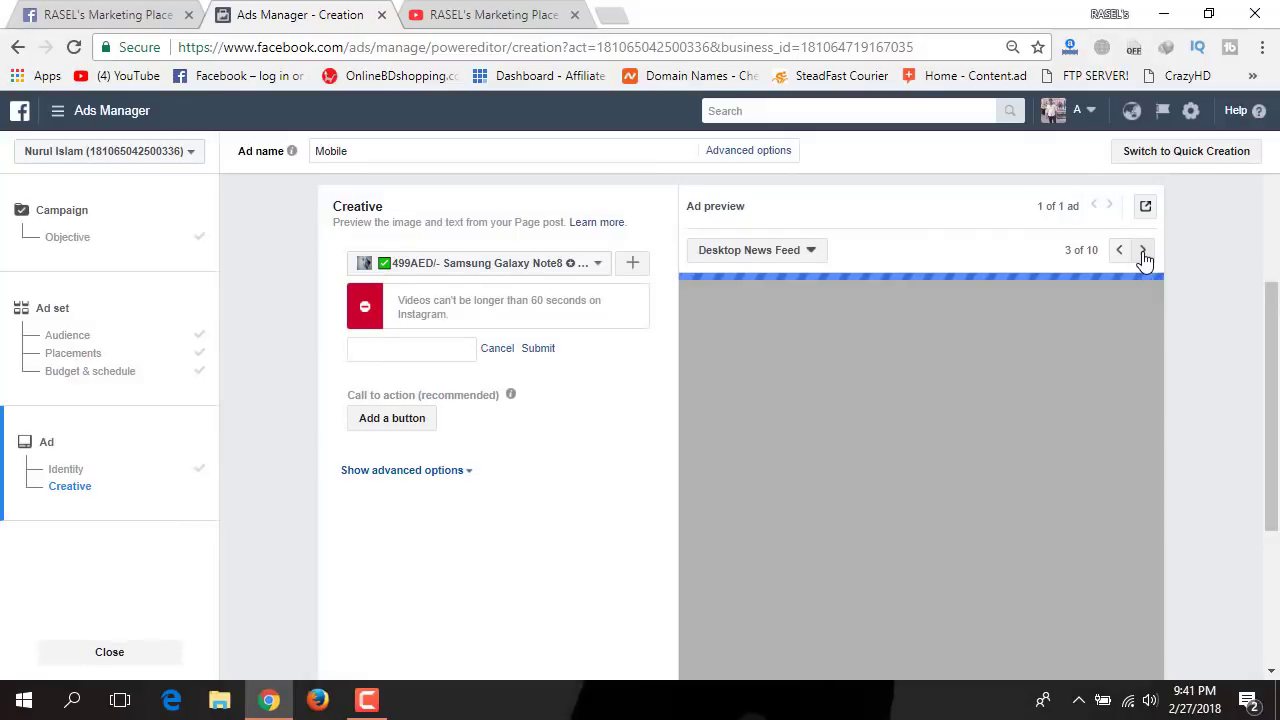
Replace the creative's post with the Mega Discount Sale I Phone X AED 499/- post from 17 January
click(575, 263)
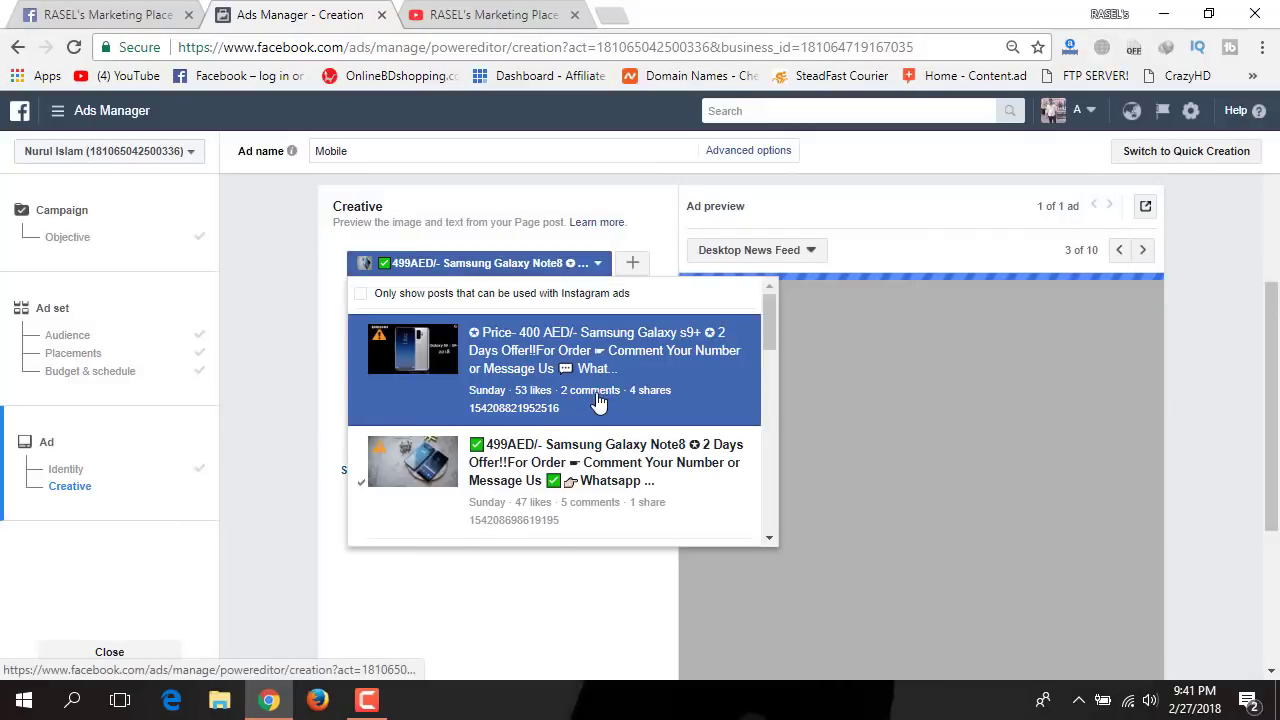
scroll(598, 402, down, 5)
scroll(598, 402, down, 3)
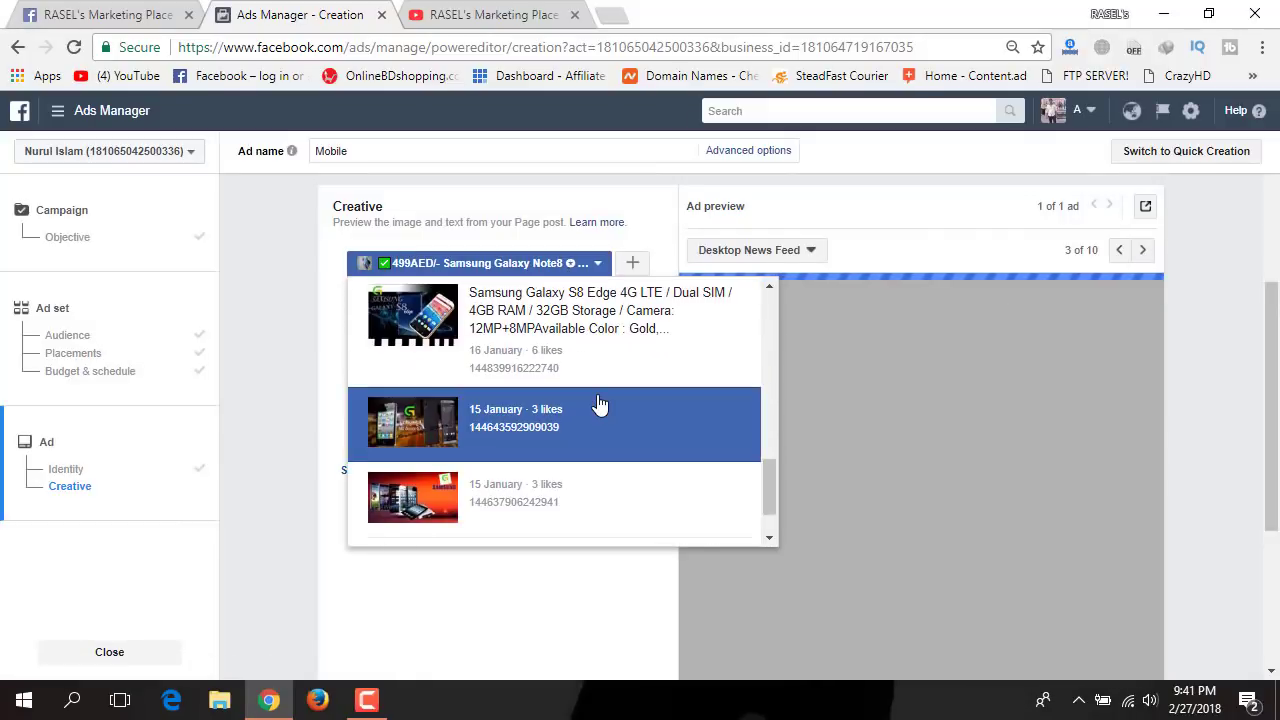
scroll(598, 406, up, 4)
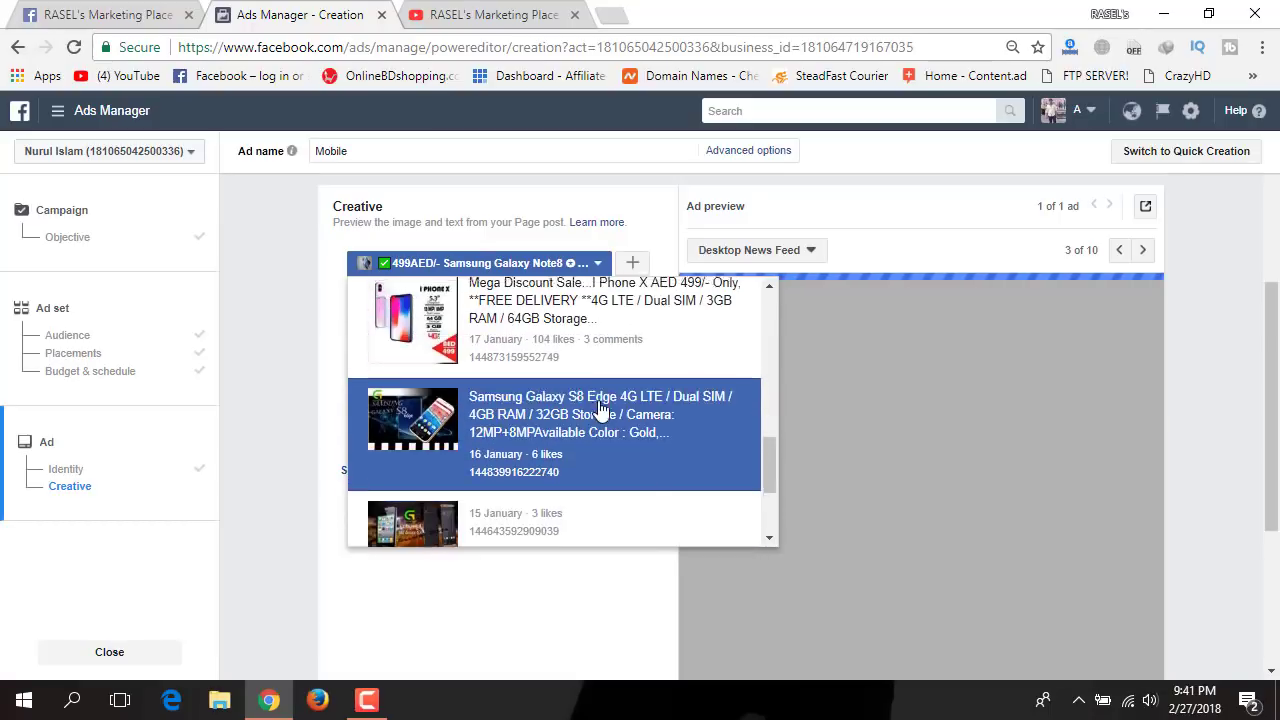
scroll(592, 406, down, 1)
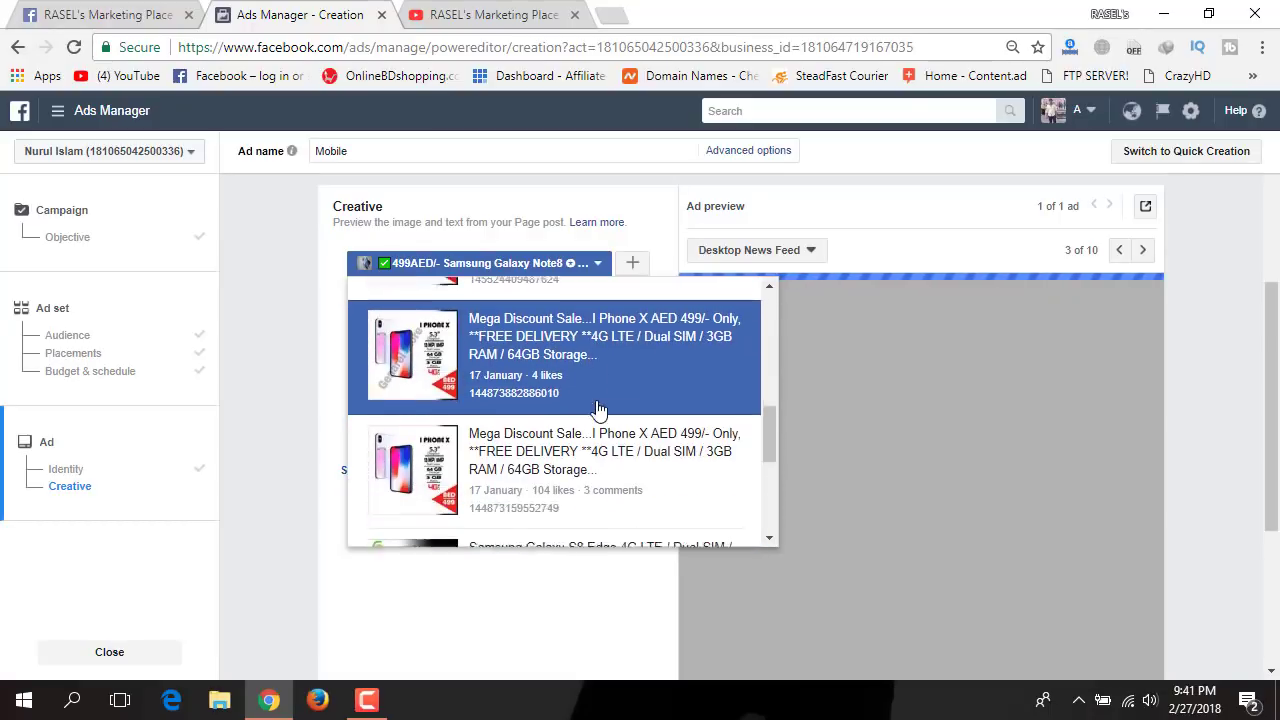
click(565, 427)
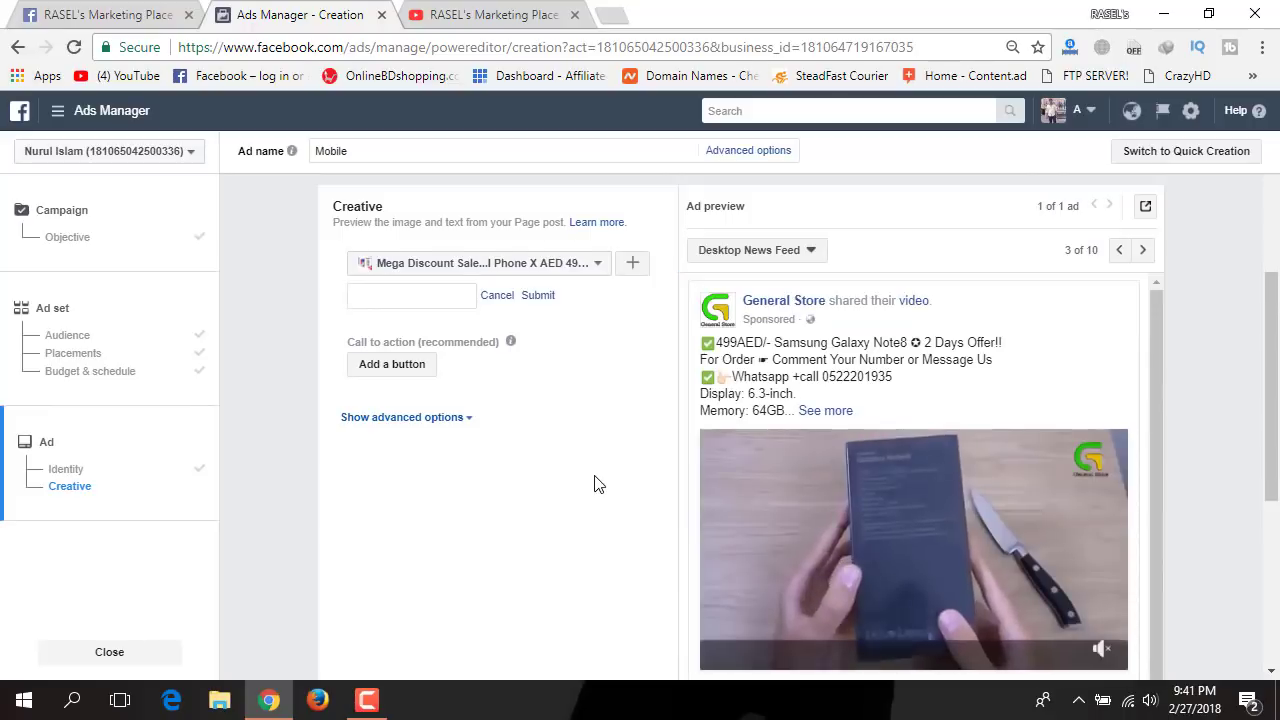
Examine the creative settings, the ad preview and the ad reach notice above the final review and confirmation options
scroll(594, 484, down, 1)
scroll(594, 484, up, 1)
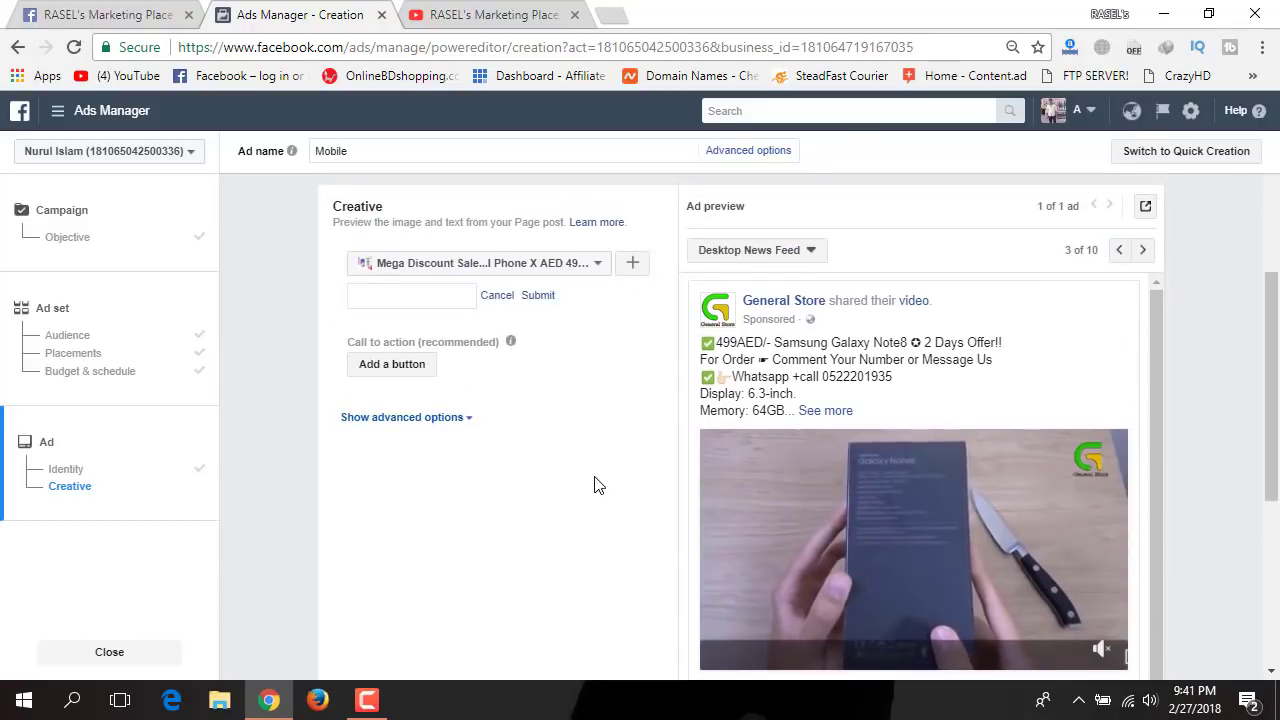
scroll(594, 486, down, 2)
scroll(594, 486, down, 1)
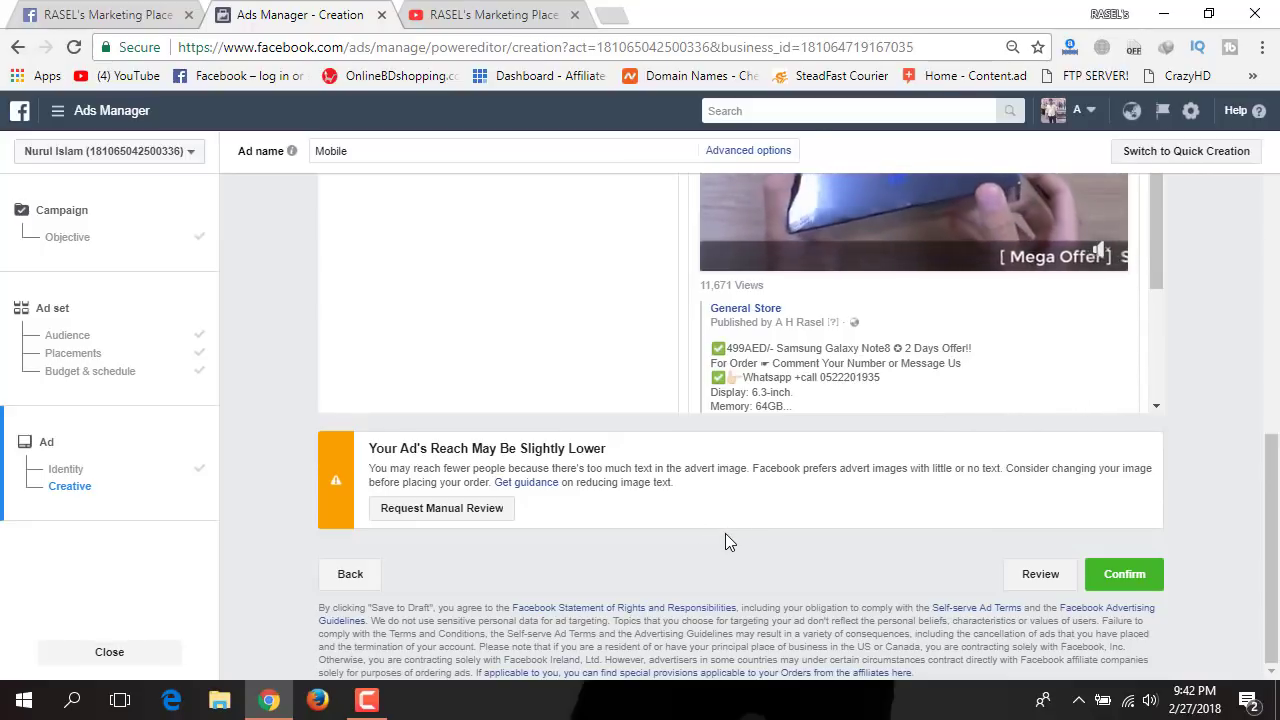
scroll(724, 543, up, 5)
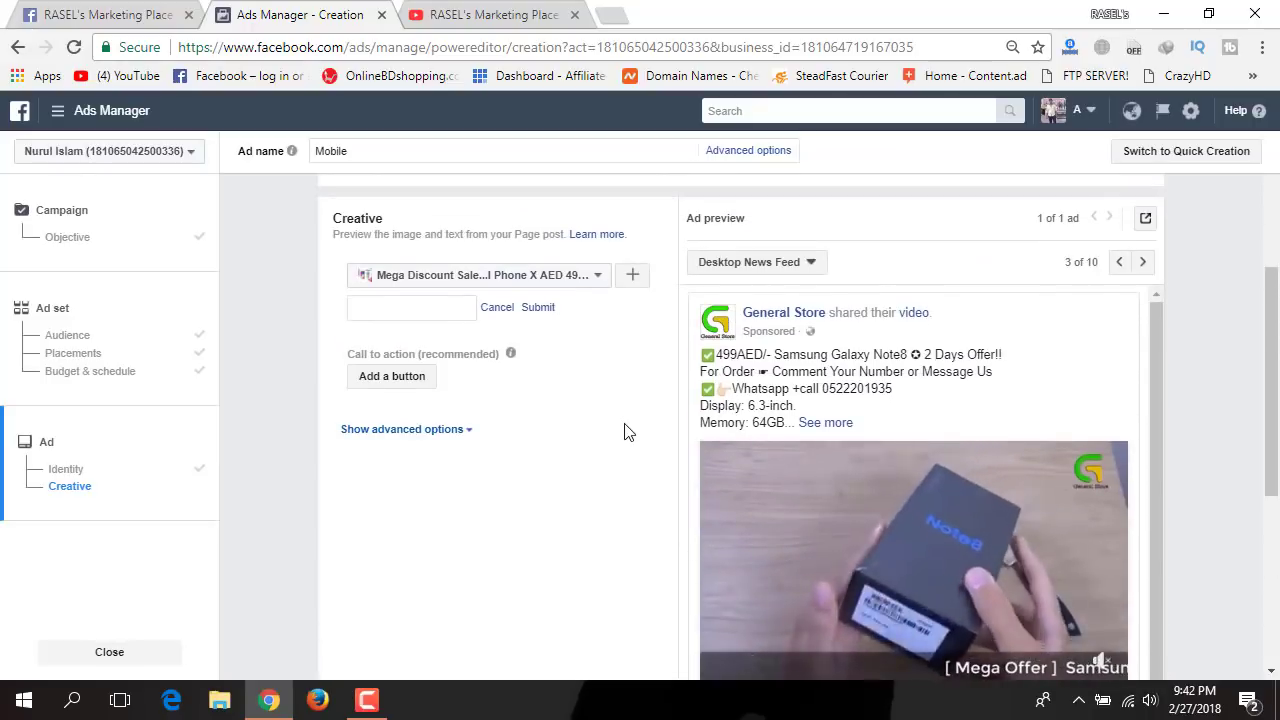
scroll(628, 445, down, 1)
scroll(628, 459, down, 2)
scroll(640, 529, down, 1)
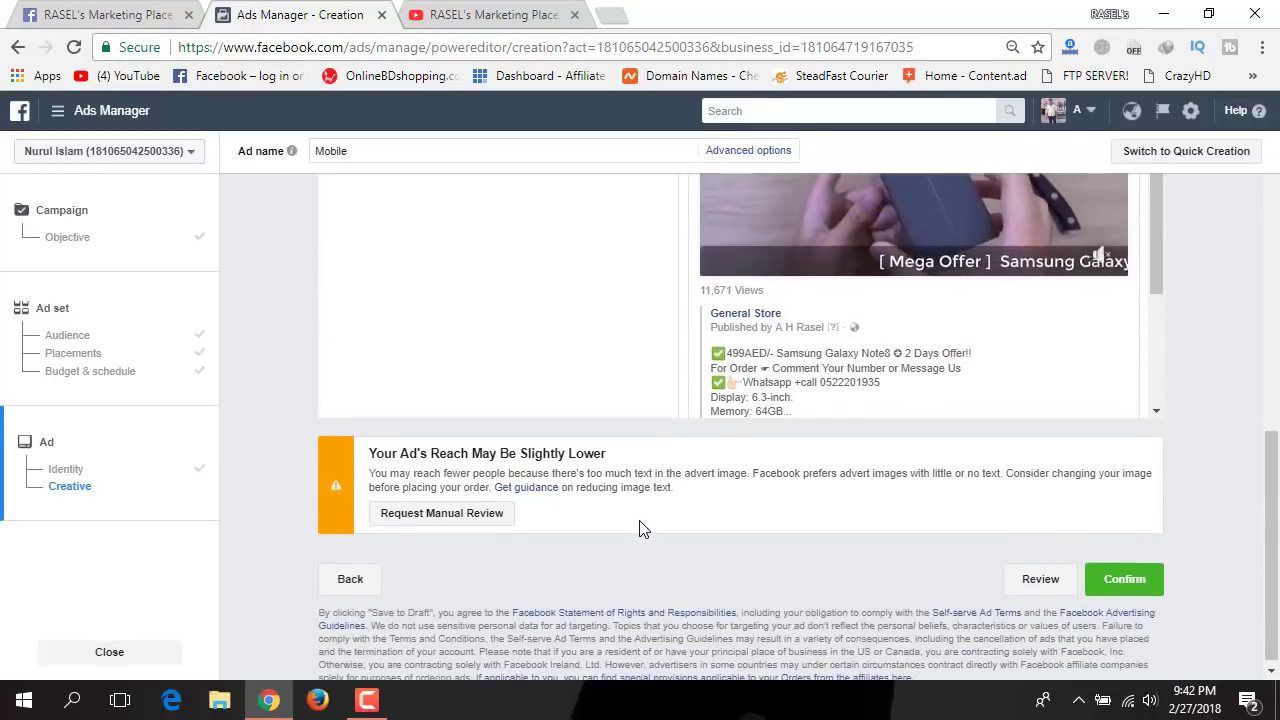
scroll(640, 529, up, 4)
Change the creative's post to the Big Sale Is On 75% OFF post from 31 January and check its preview
click(580, 277)
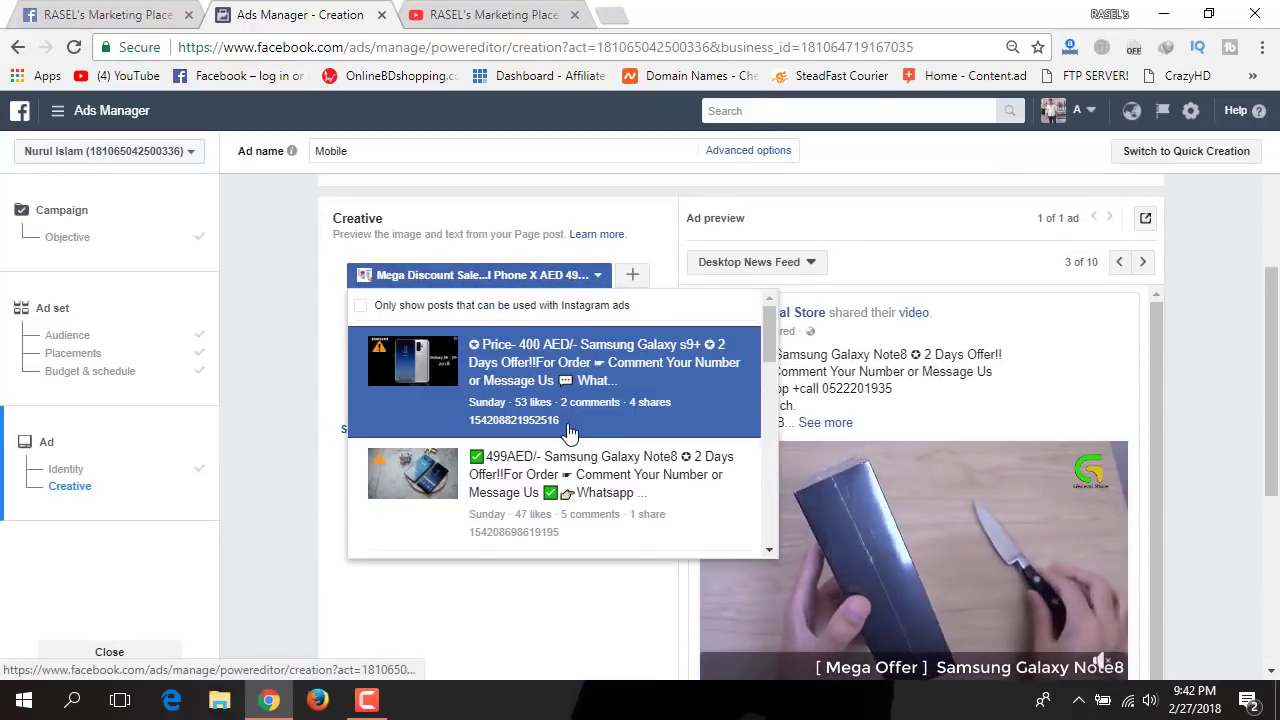
scroll(573, 437, down, 1)
scroll(573, 437, down, 1)
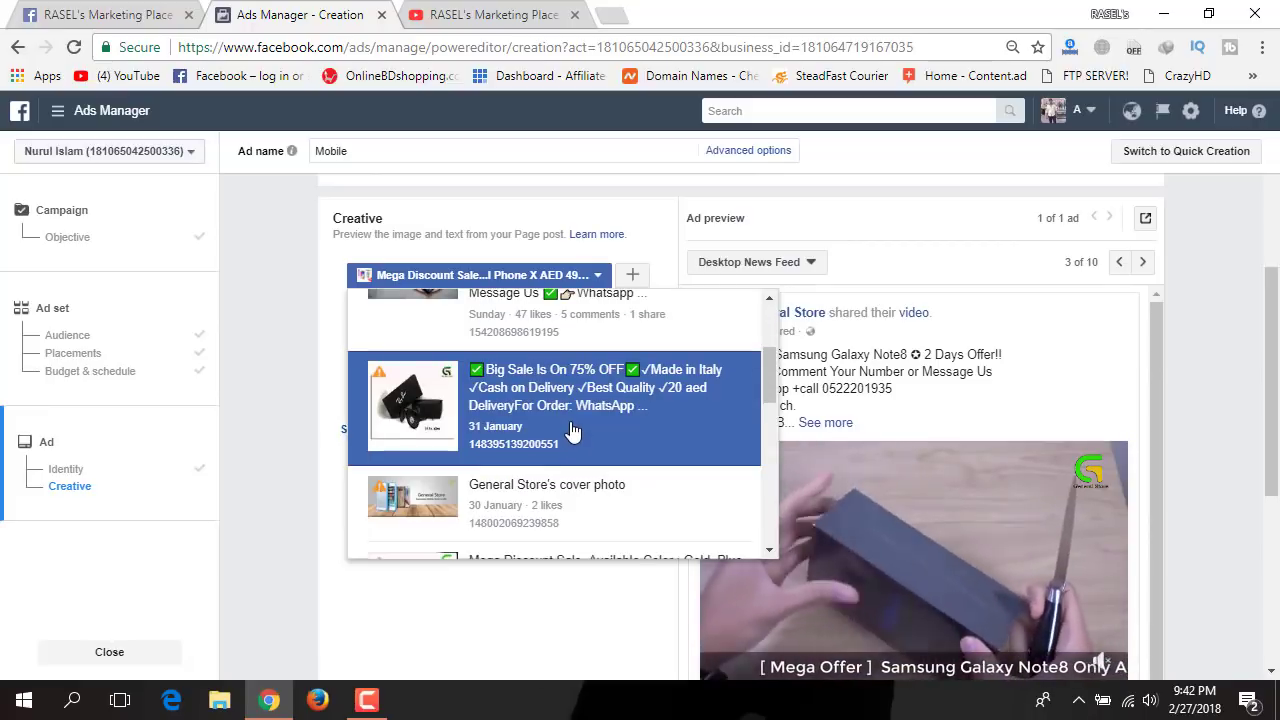
click(571, 428)
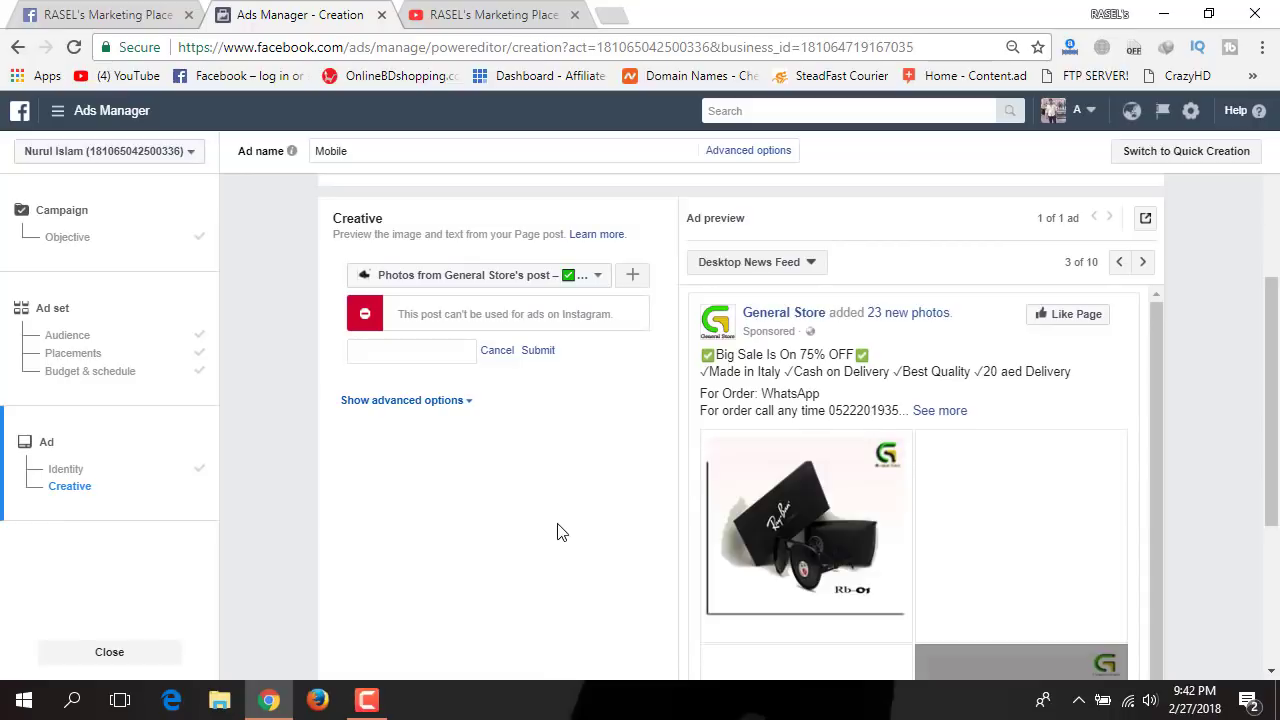
scroll(566, 541, down, 3)
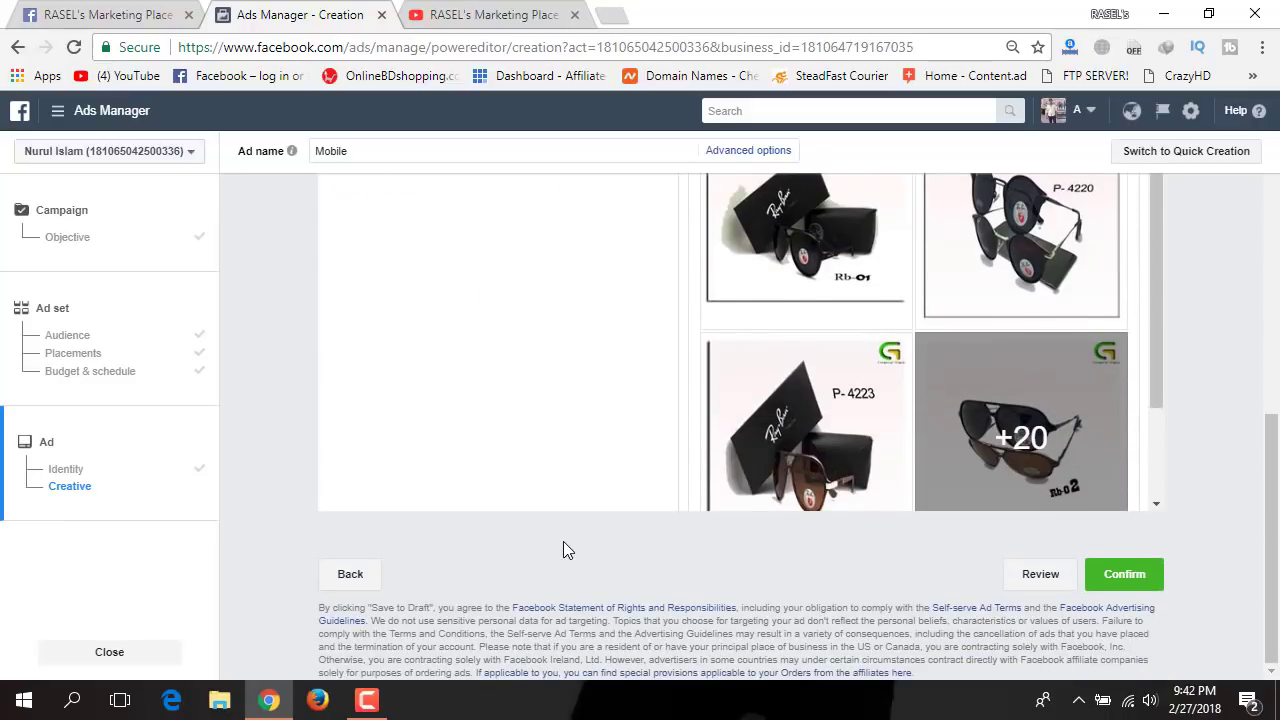
scroll(563, 541, up, 2)
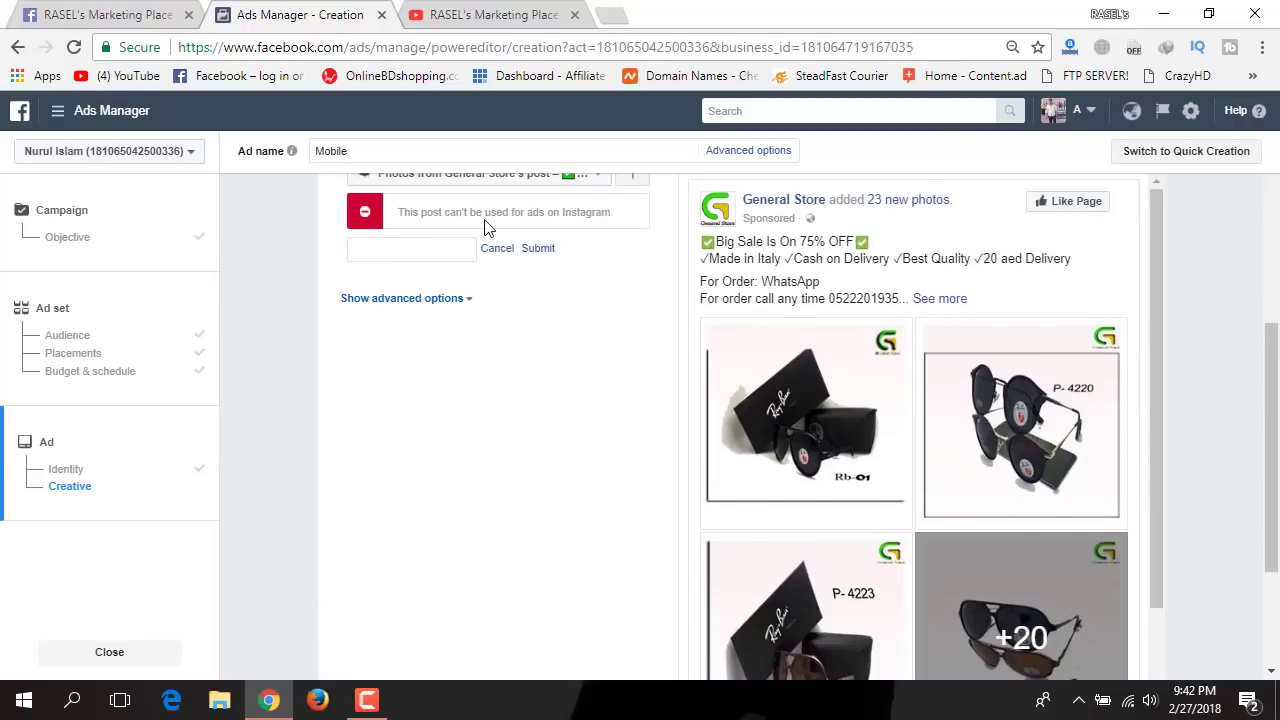
scroll(575, 418, up, 2)
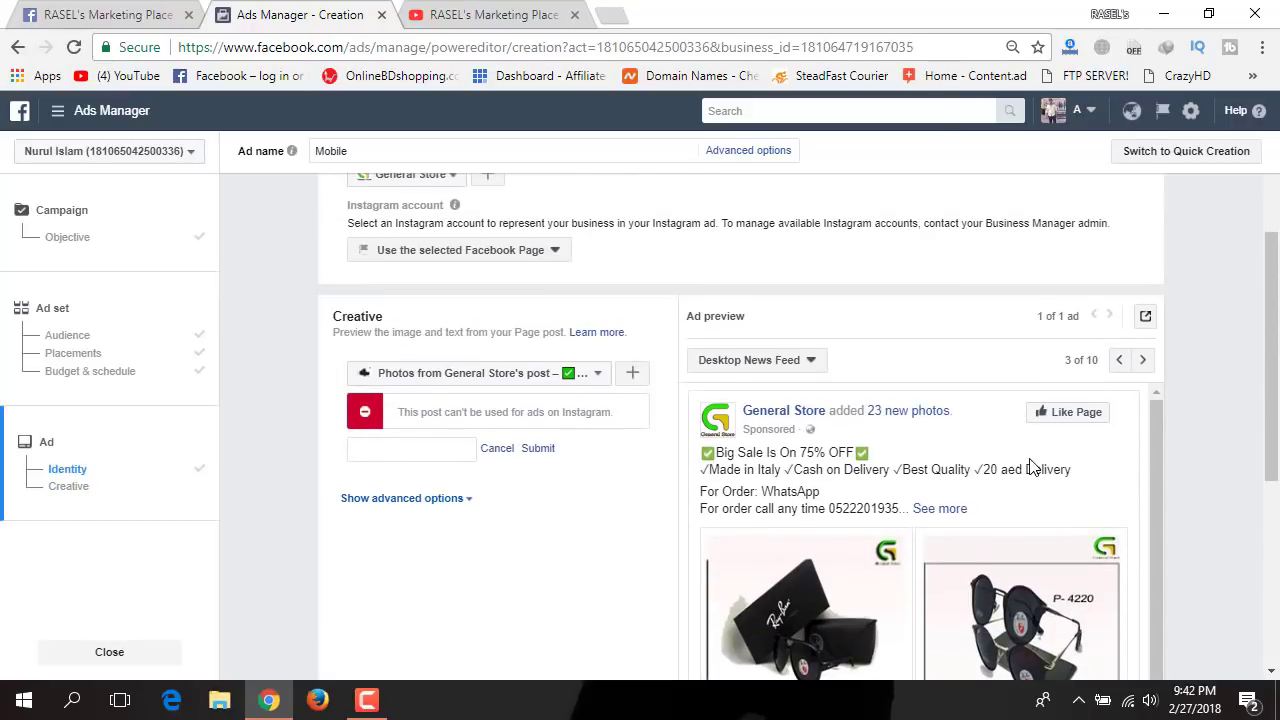
Browse the ad preview forward from Desktop News Feed through the remaining placements to Audience Network in-stream video
click(1144, 362)
click(1144, 362)
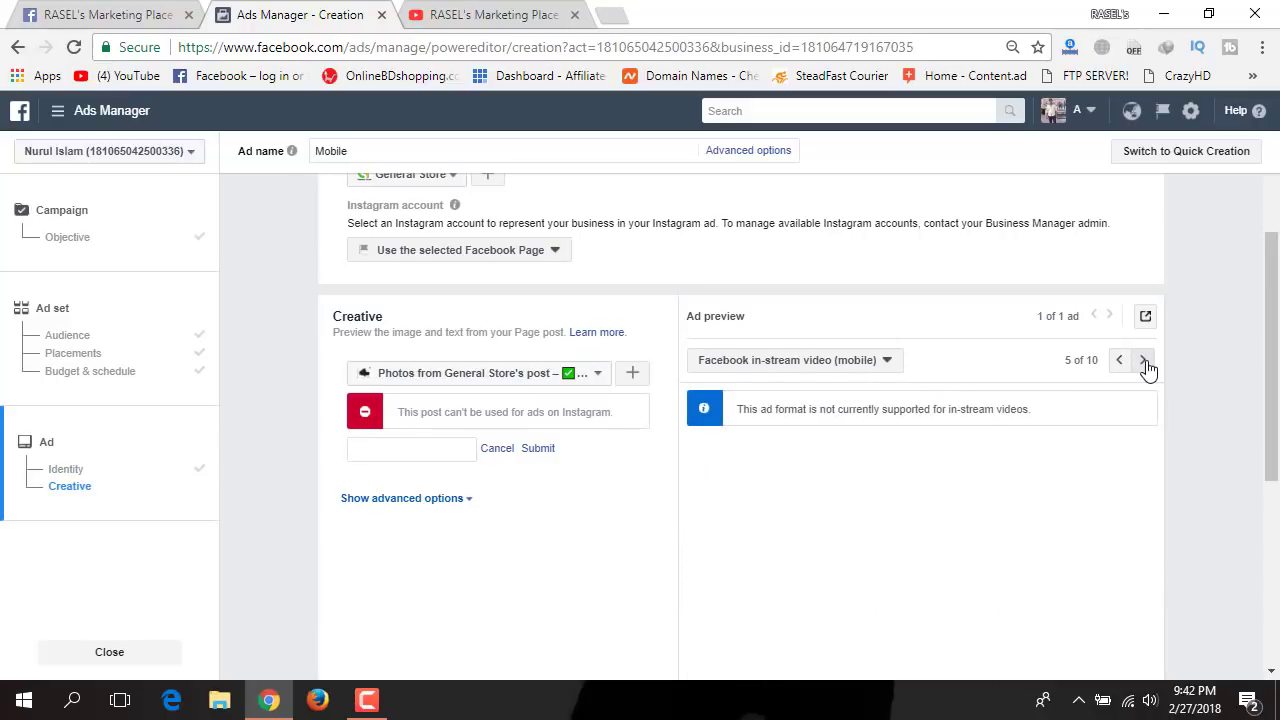
click(1144, 362)
click(1145, 362)
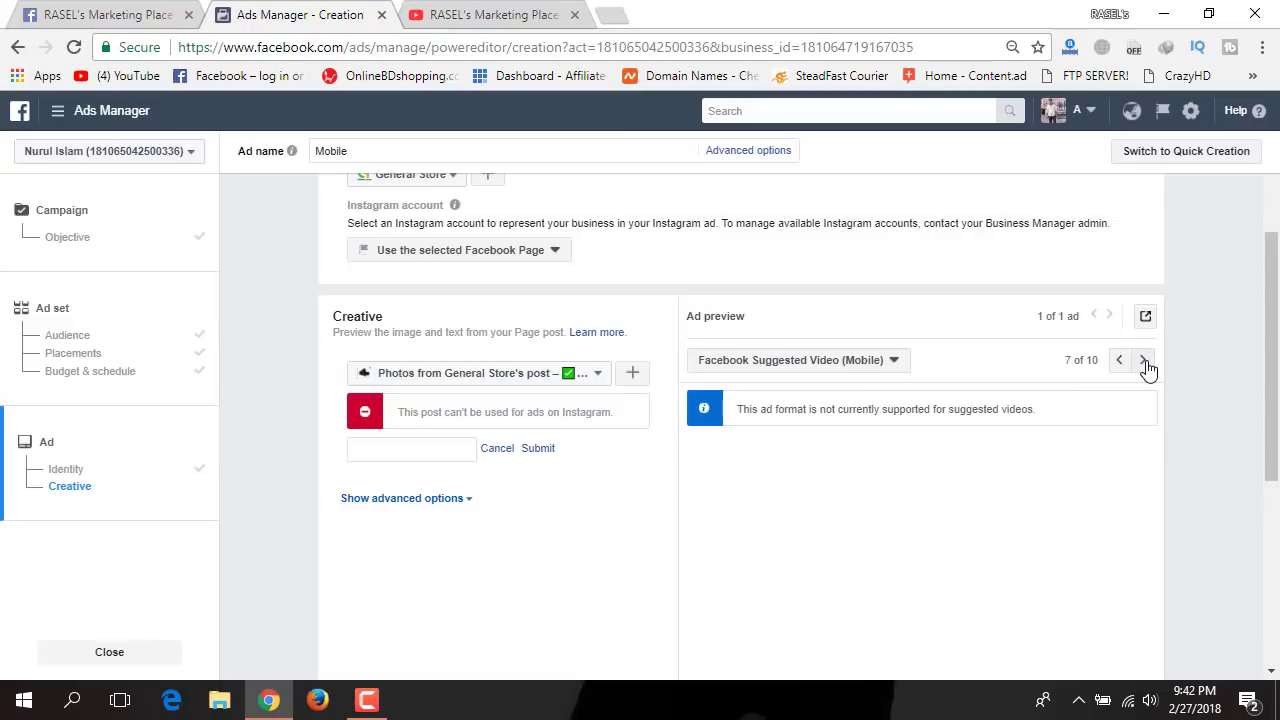
click(1145, 362)
click(1145, 362)
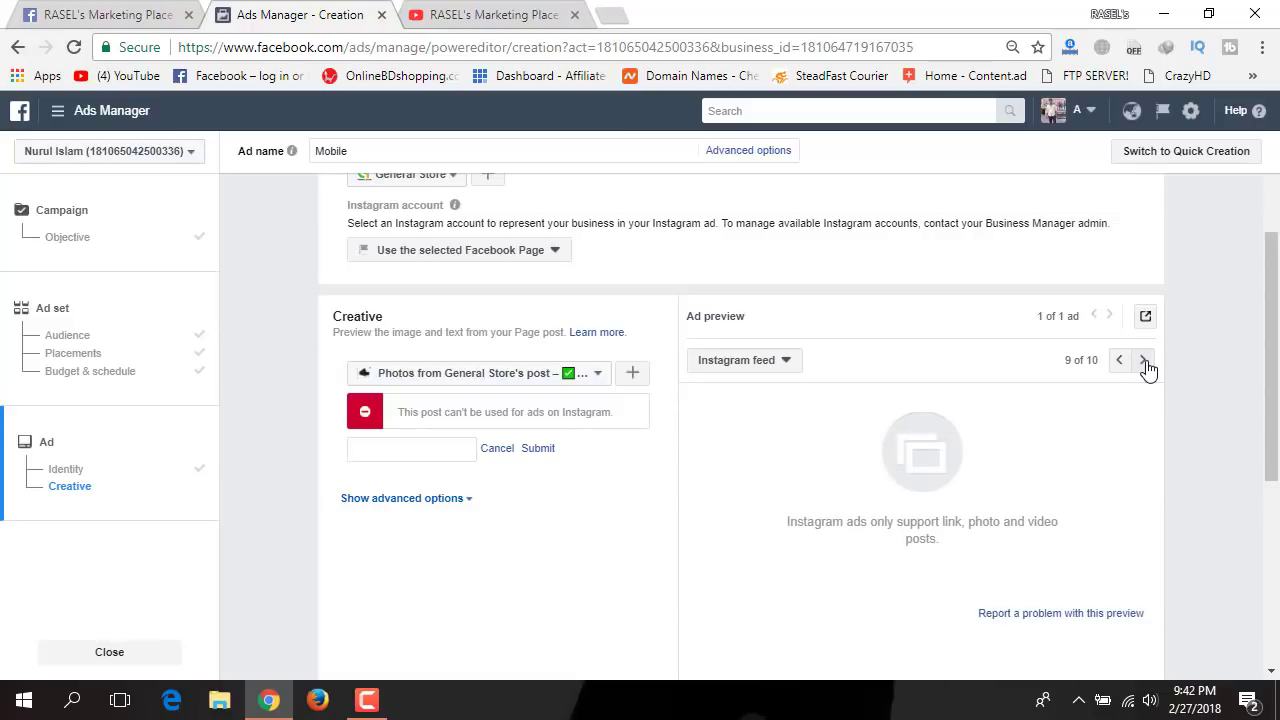
click(1145, 362)
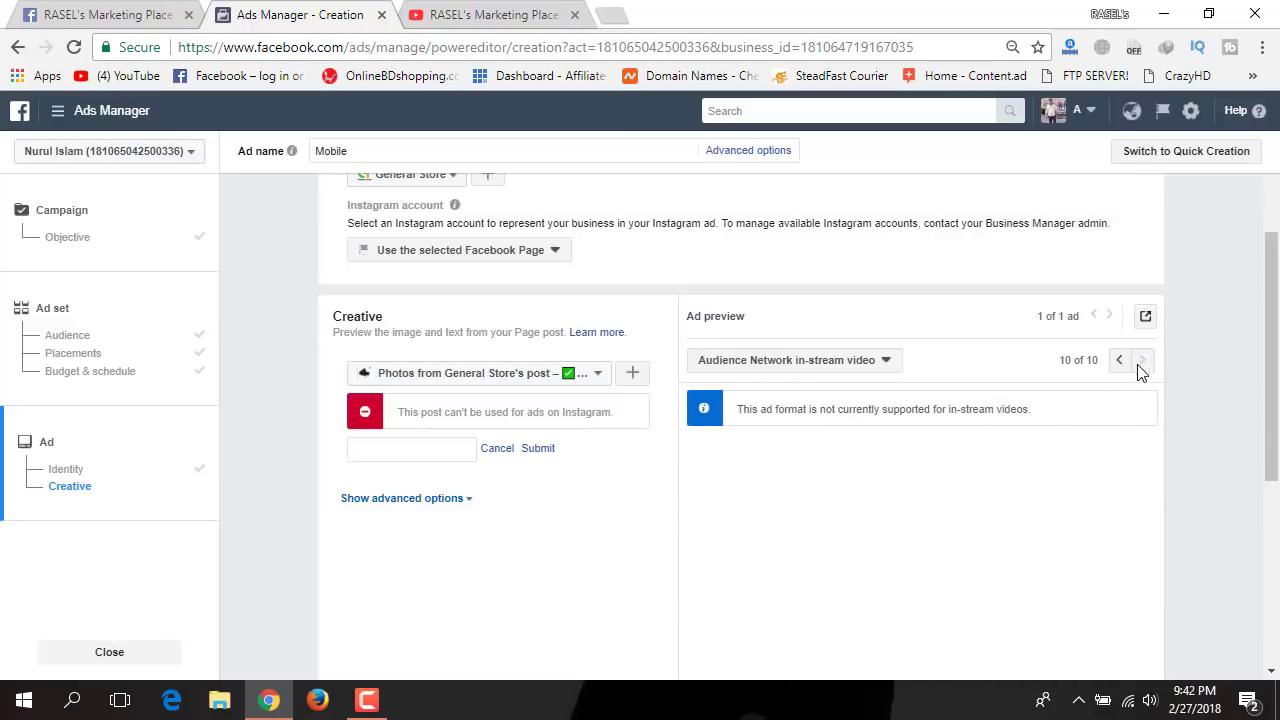
Return the ad preview through the placements to Desktop News Feed and look over the post's photos there
click(1121, 362)
click(1121, 362)
click(1121, 362)
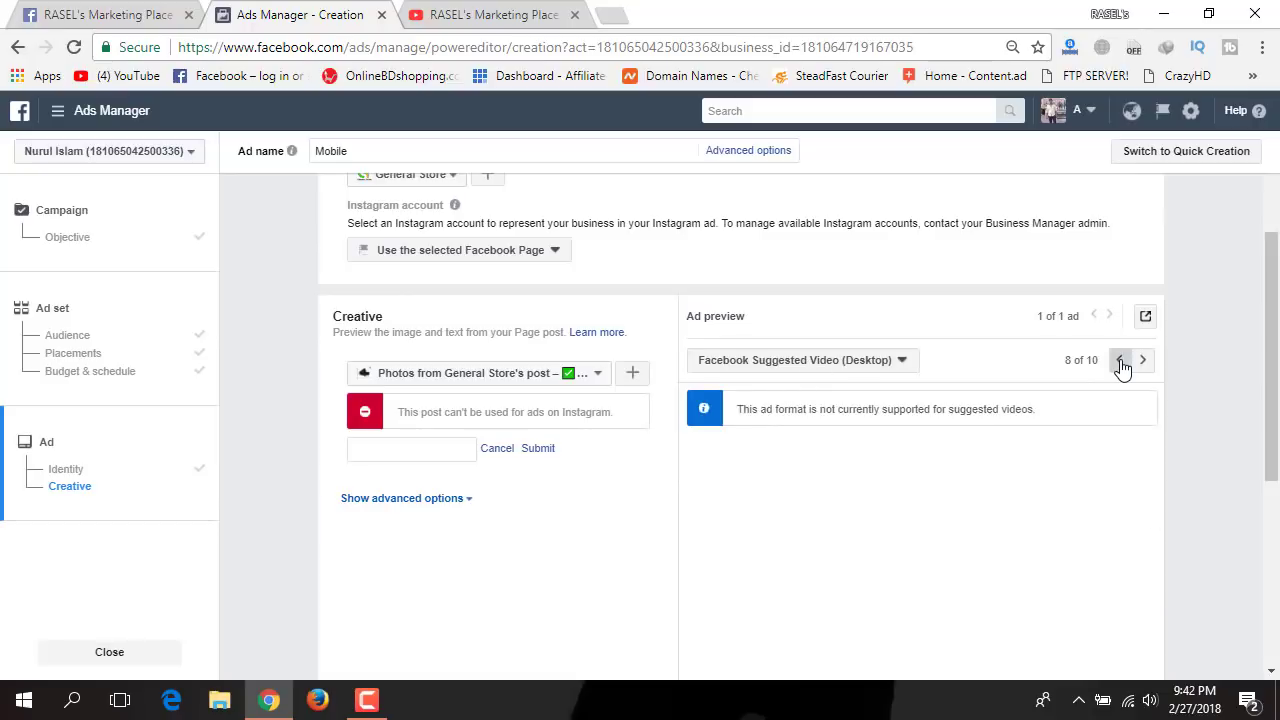
click(1121, 362)
click(1121, 362)
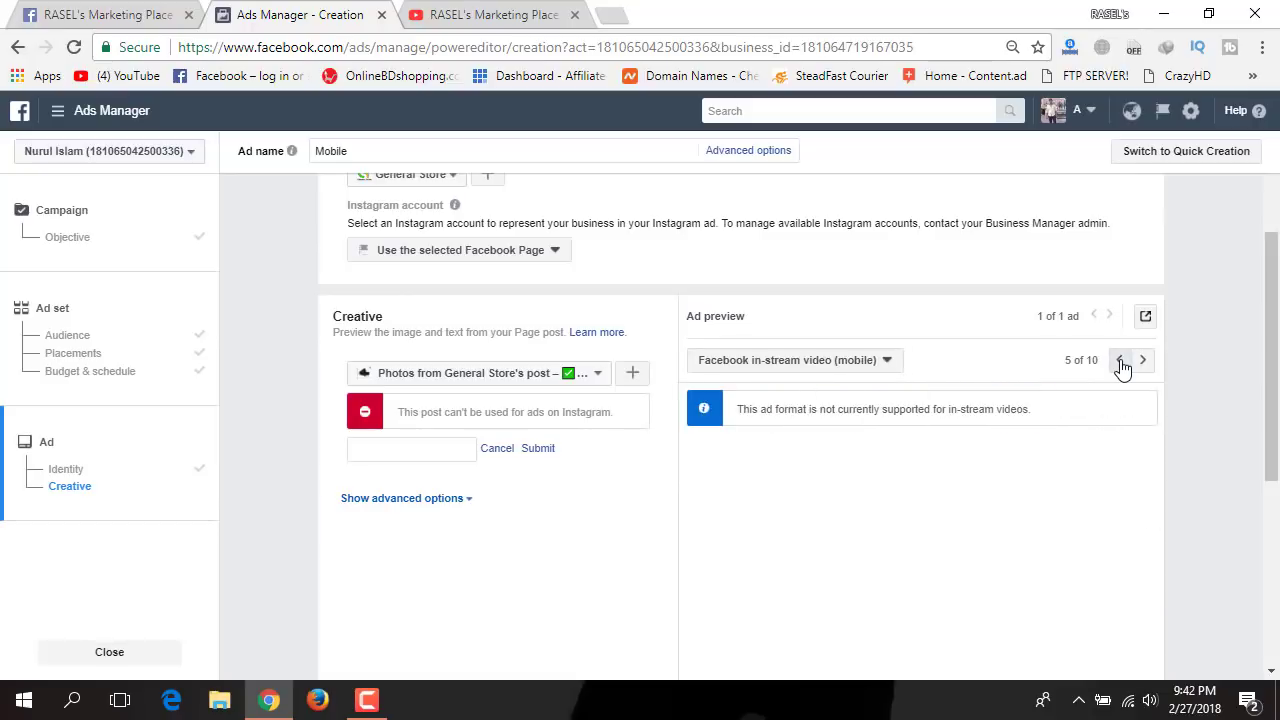
click(1121, 362)
click(1121, 362)
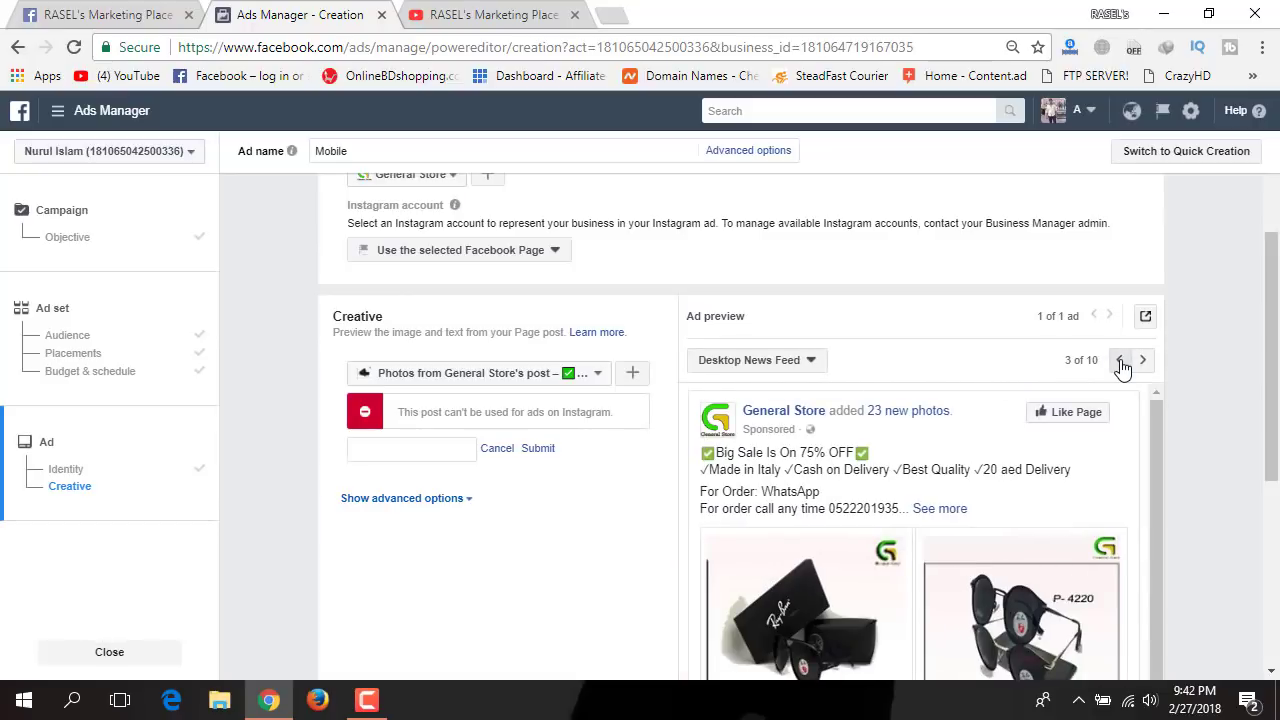
scroll(1140, 416, down, 1)
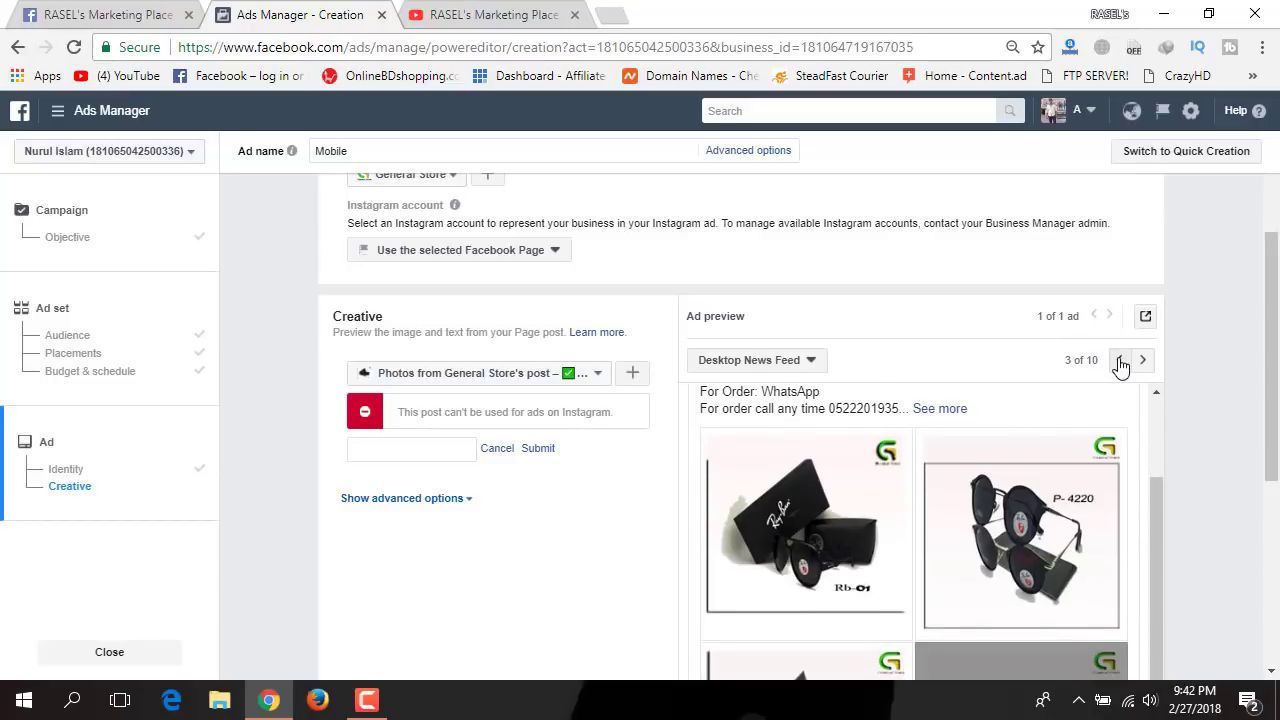
Check how the ad looks in the Feature phone and Mobile News Feed previews
click(1121, 362)
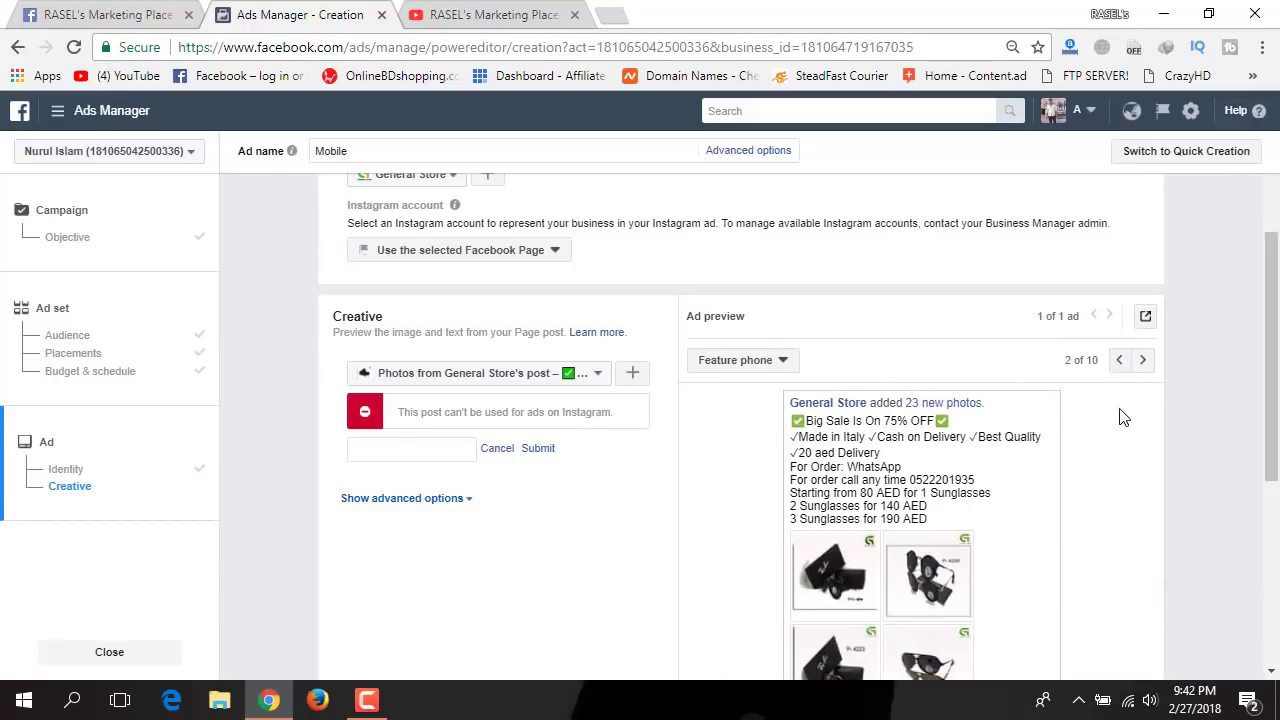
click(1120, 361)
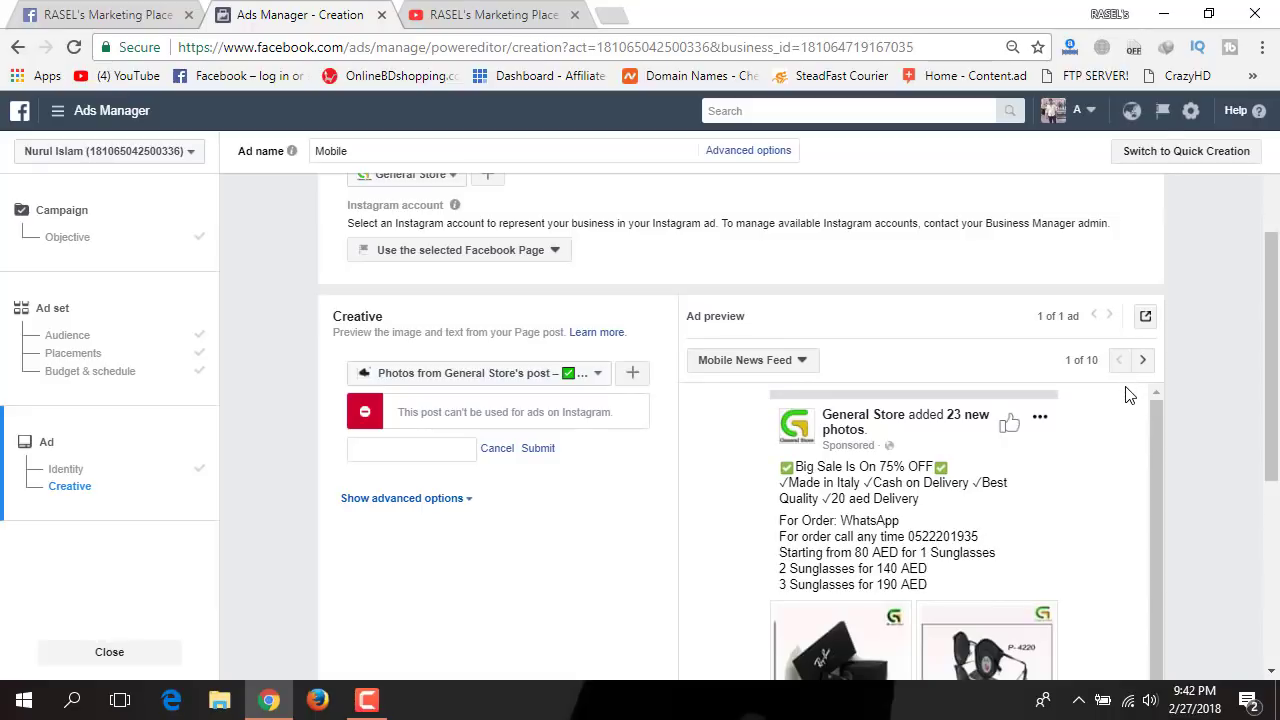
scroll(1135, 398, down, 3)
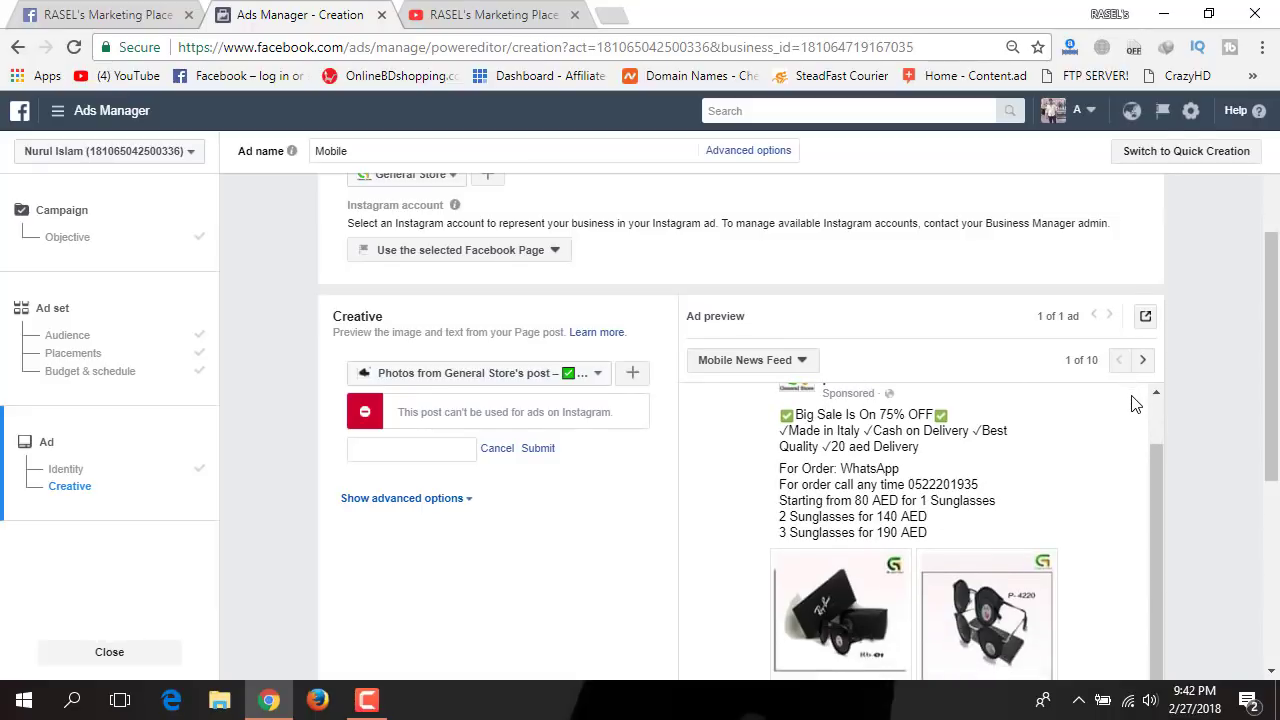
Confirm the finished ad to submit it for review and continue to the campaigns list
scroll(669, 465, down, 5)
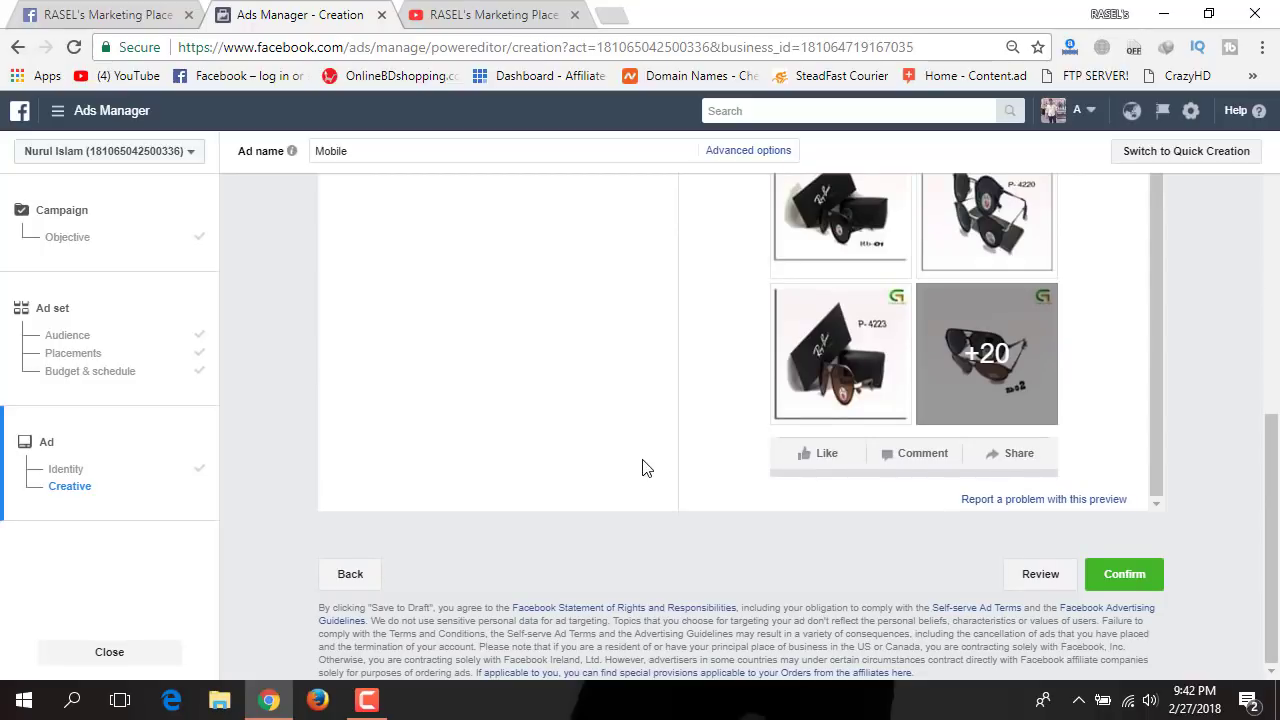
scroll(646, 466, up, 5)
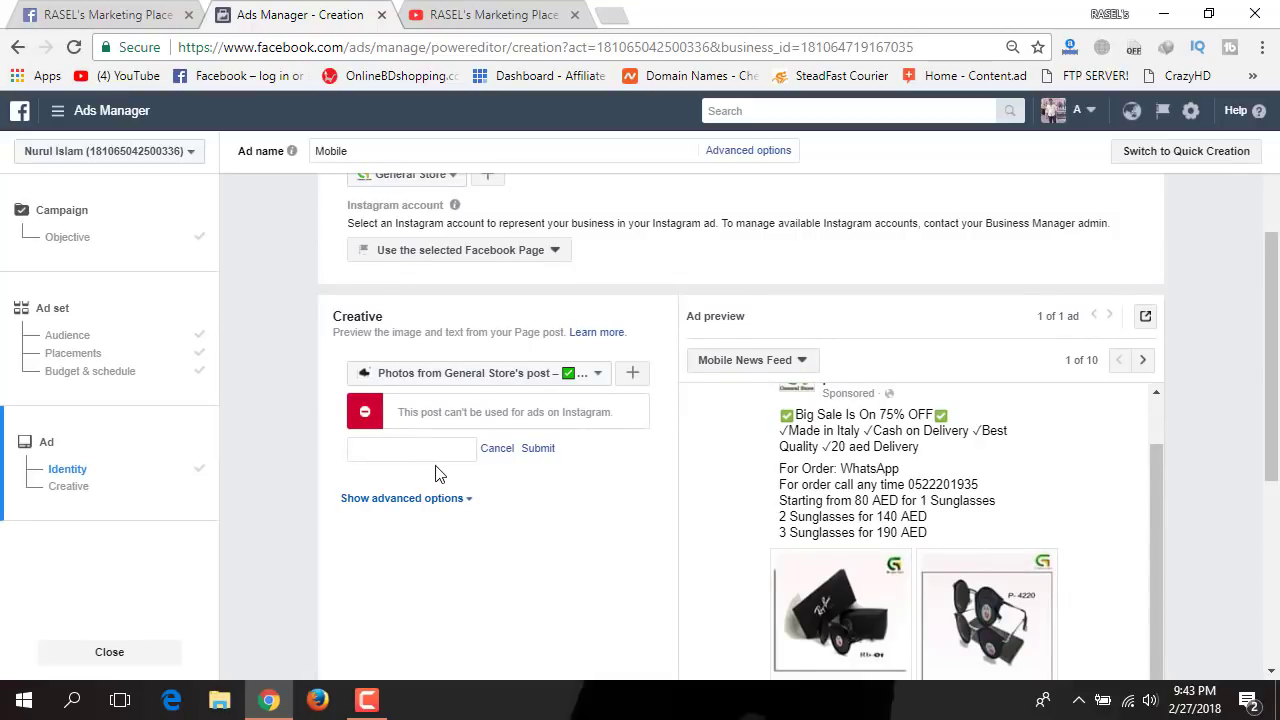
scroll(435, 474, down, 5)
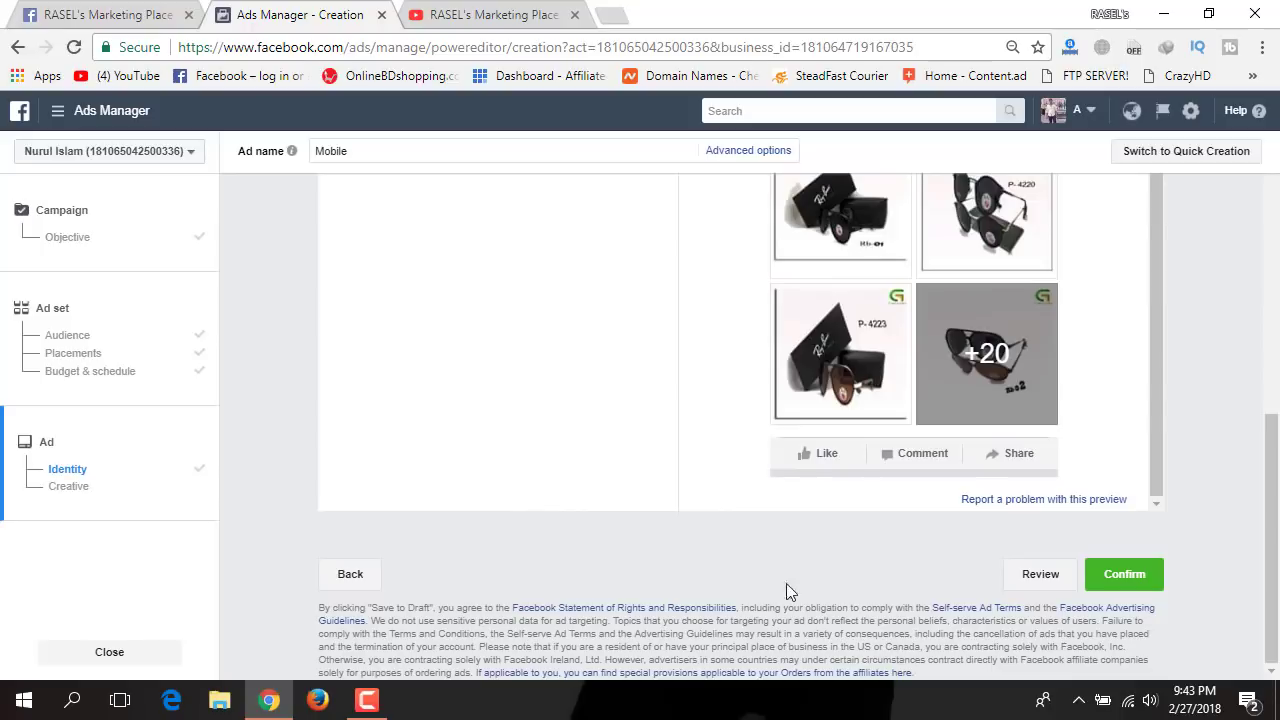
click(1124, 575)
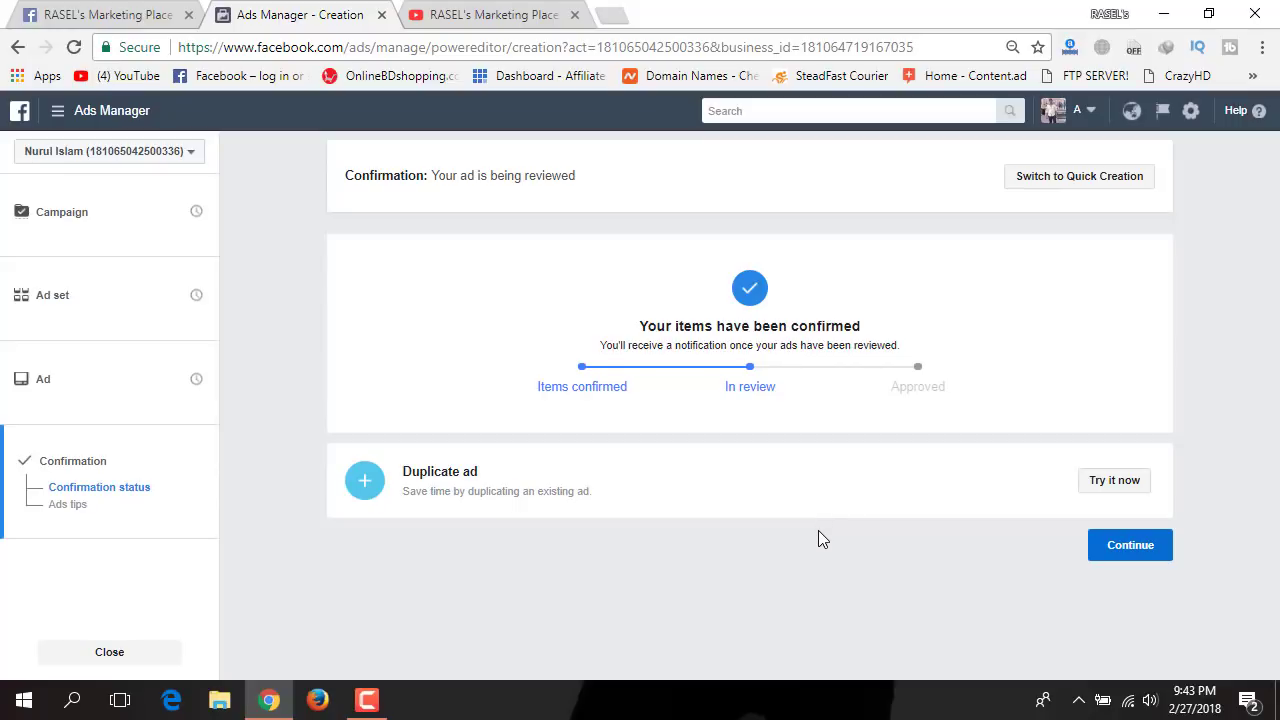
click(1126, 557)
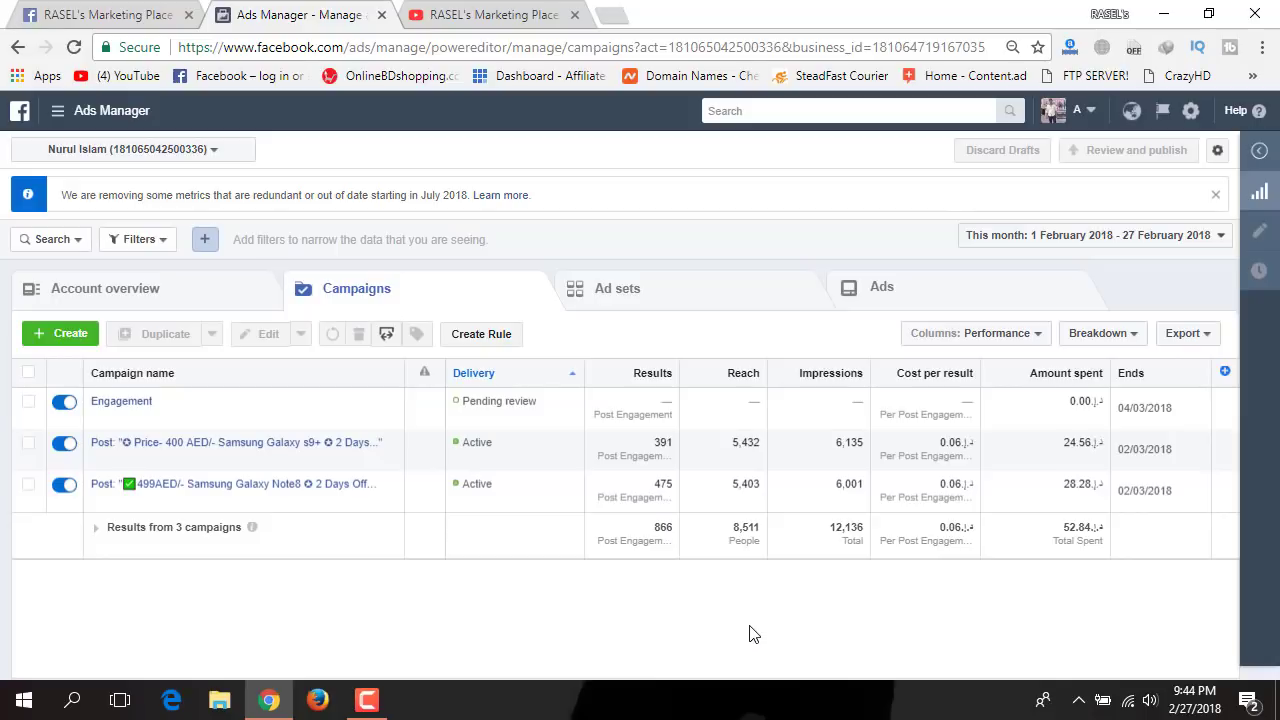
Switch to YouTube to view the marketing channel's created playlists
click(502, 16)
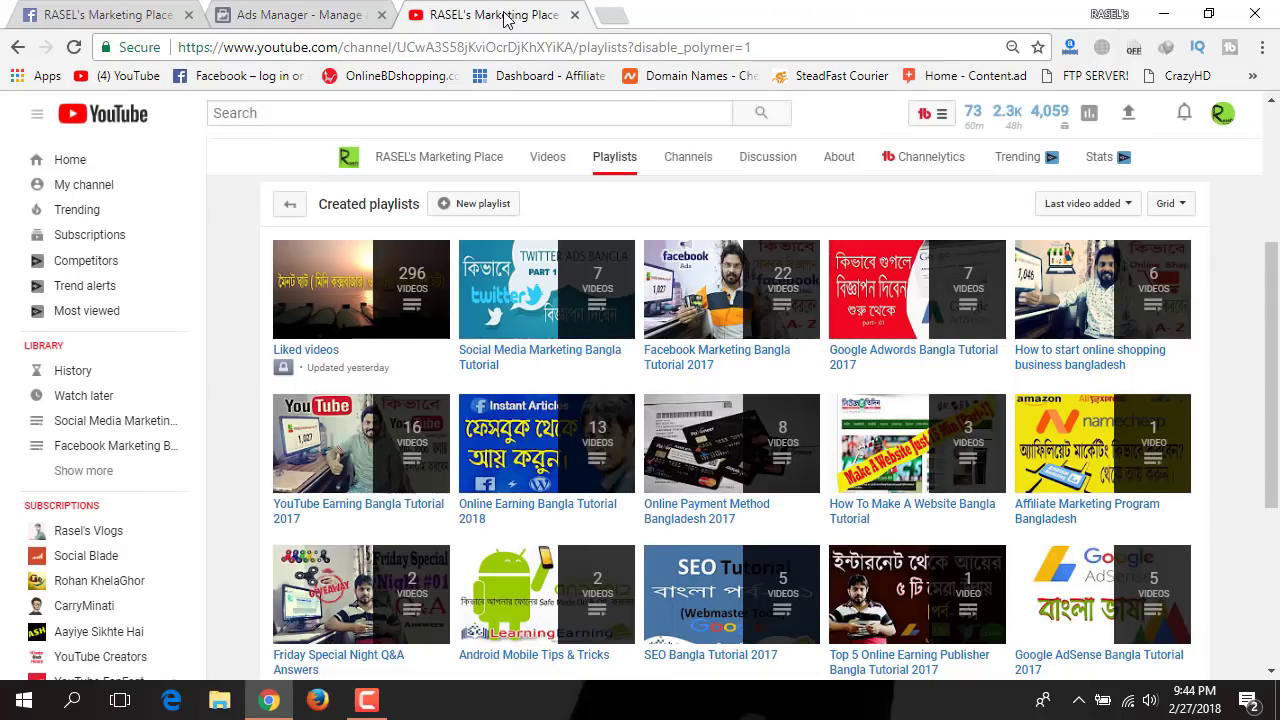